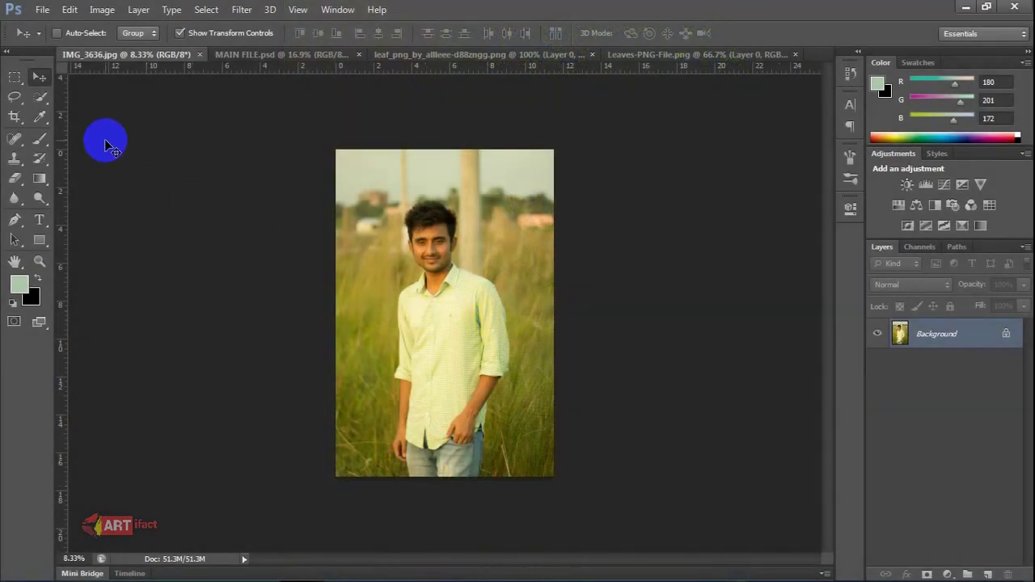
Select the man's jeans and lower legs with the Quick Selection tool at brush size 150
left_click(37, 75)
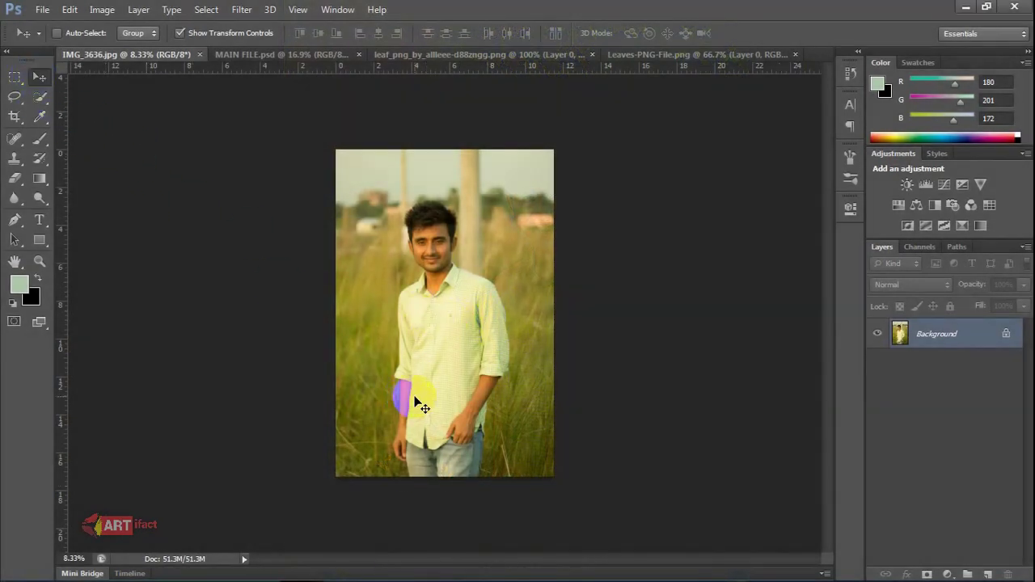
left_click(40, 97)
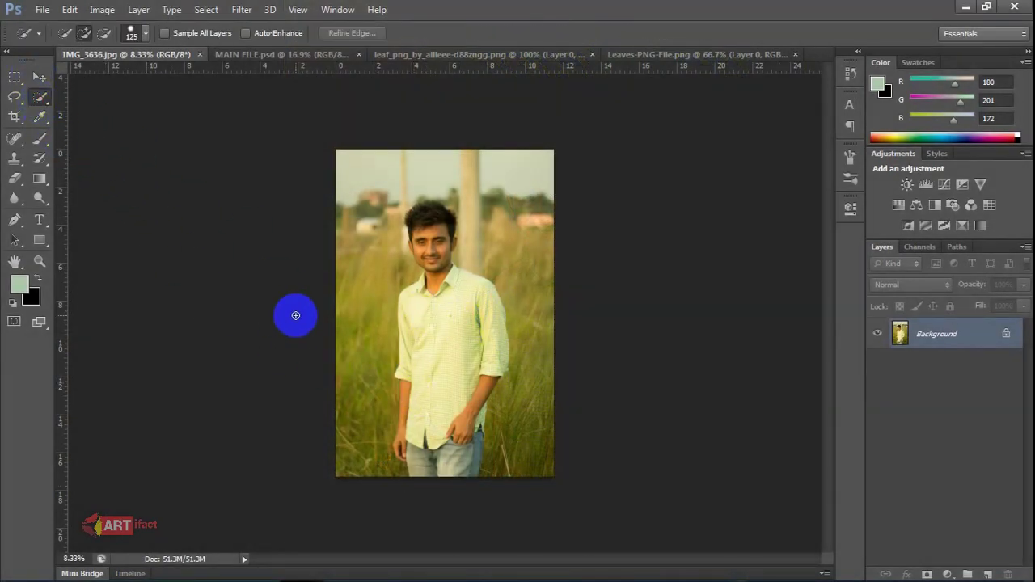
key("bracketright")
left_click(427, 432)
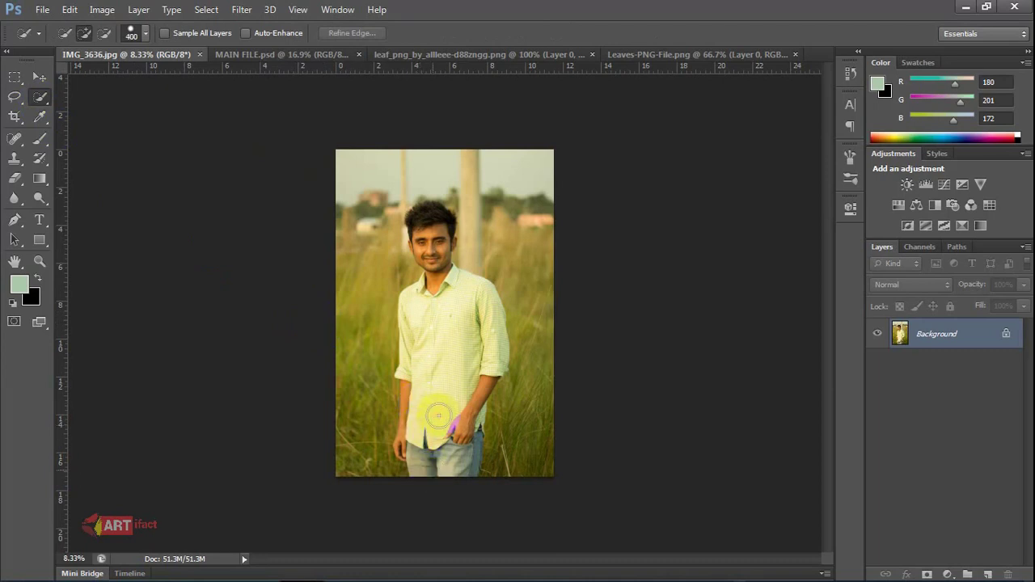
left_click_drag(426, 428, 445, 460)
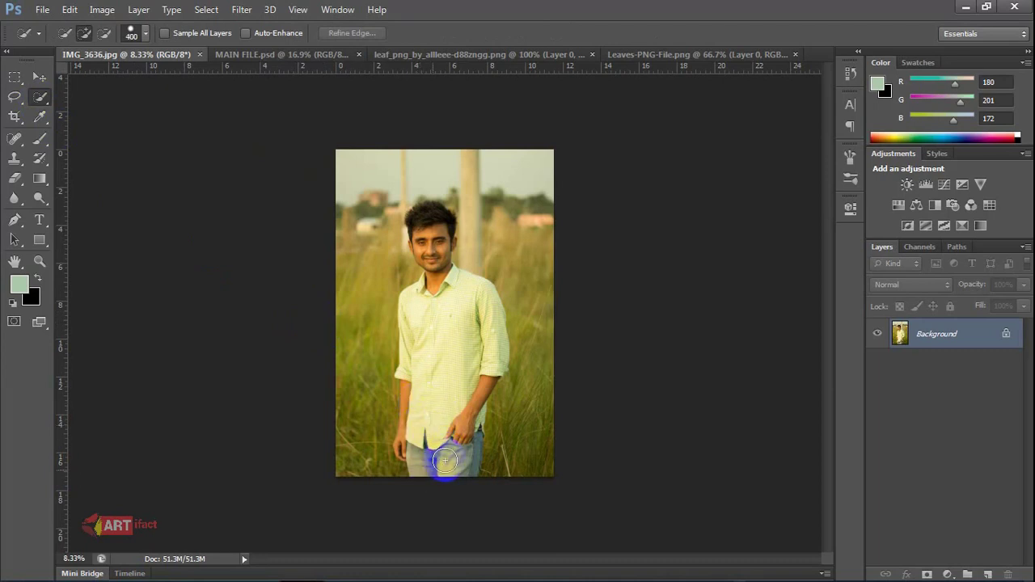
left_click_drag(444, 460, 444, 461)
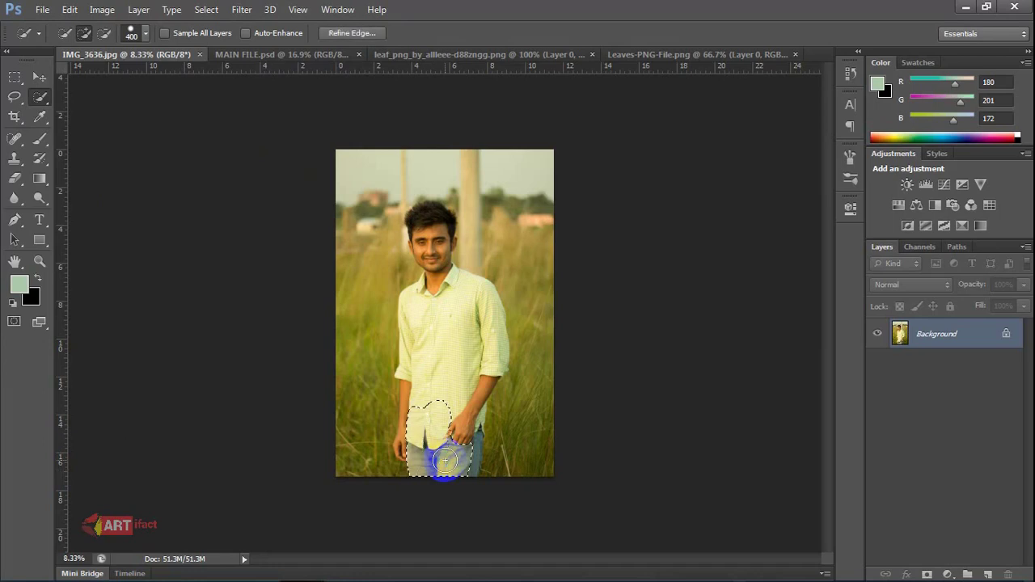
Extend the selection up through the shirt, chest and collar to cover the whole man
key("alt")
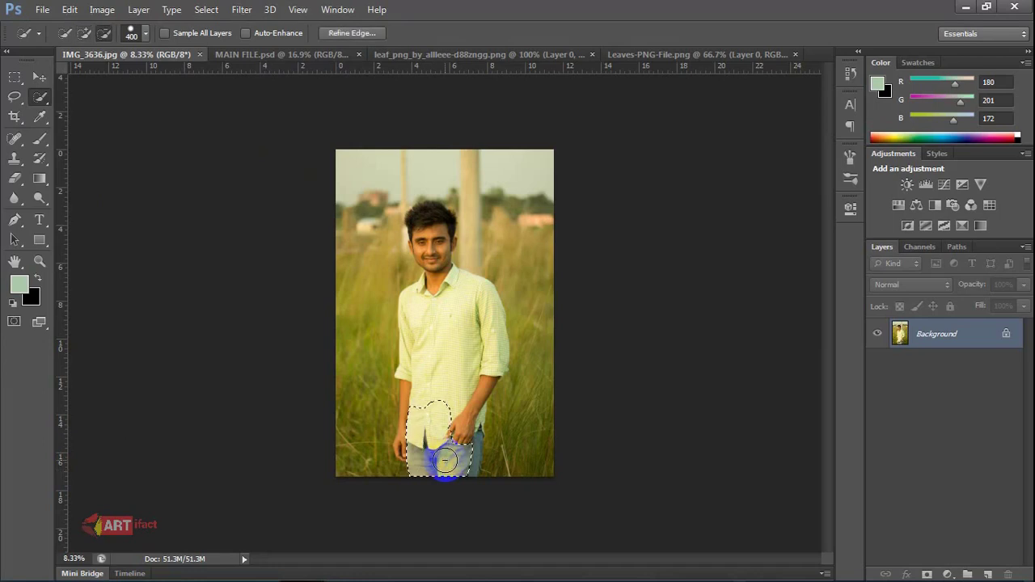
scroll(445, 460, "up", 1)
scroll(445, 460, "up", 3)
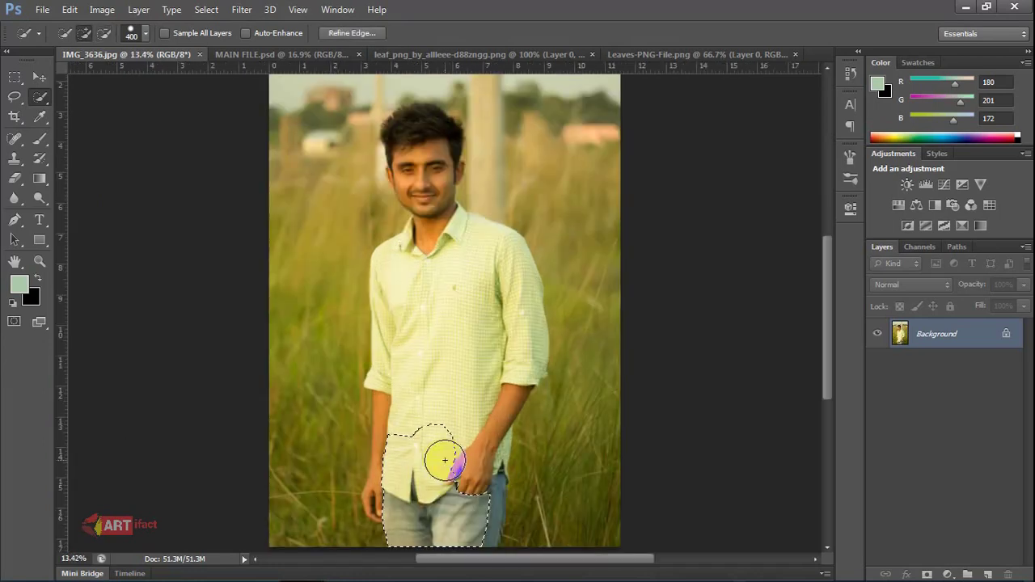
mouse_move(444, 460)
left_mouse_down()
mouse_move(474, 439)
mouse_move(469, 462)
mouse_move(489, 388)
left_mouse_up()
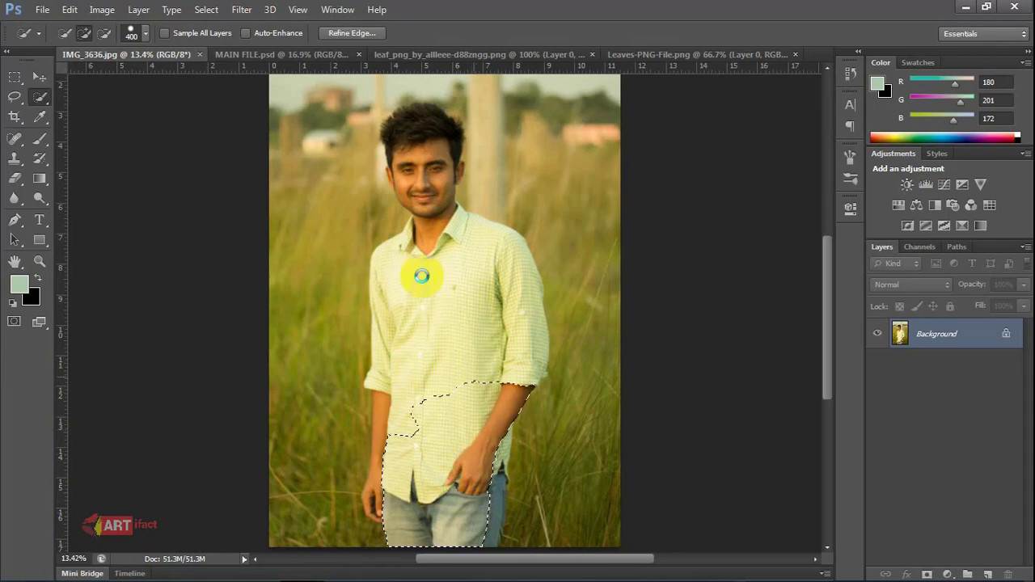
left_click(421, 276)
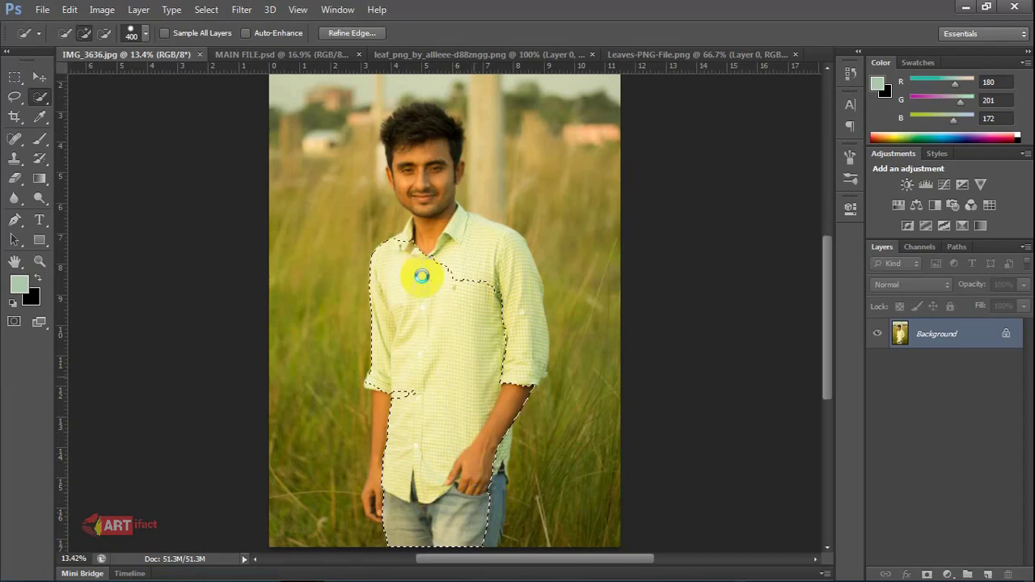
left_click_drag(421, 276, 422, 281)
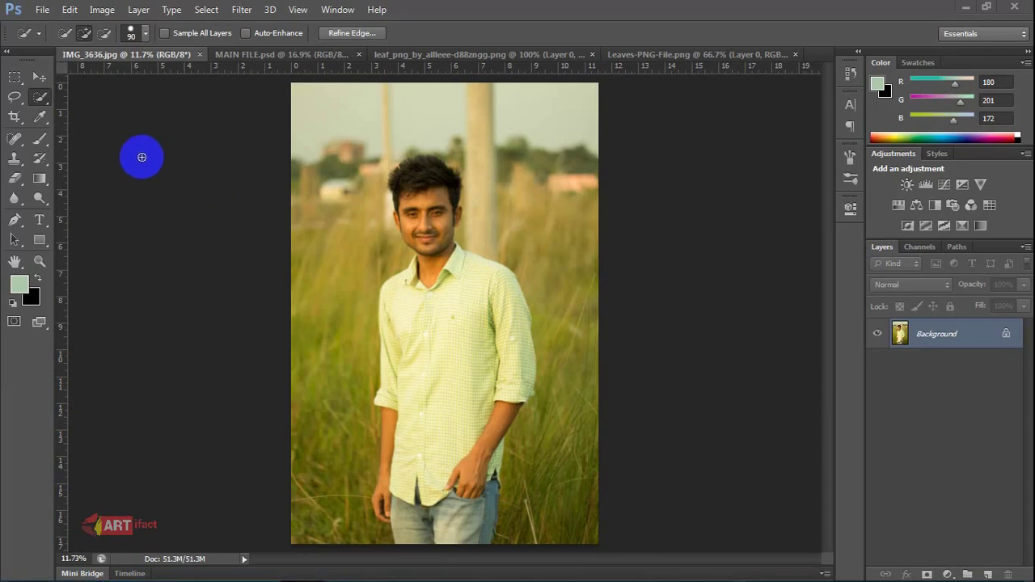
key("ctrl+shift+d")
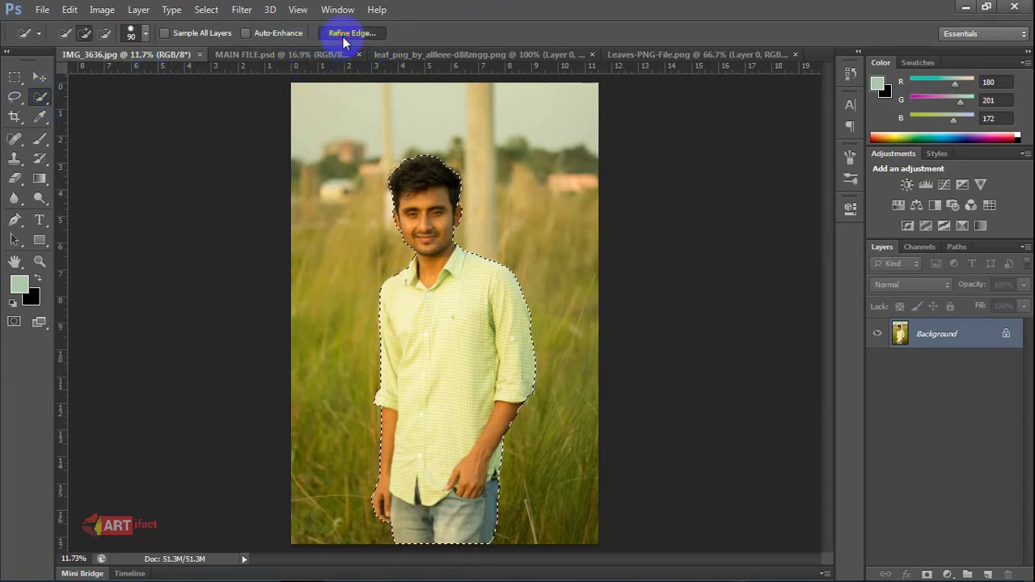
In Refine Edge, brush along the hair edge and raise Contrast to 53%
key("ctrl+alt+r")
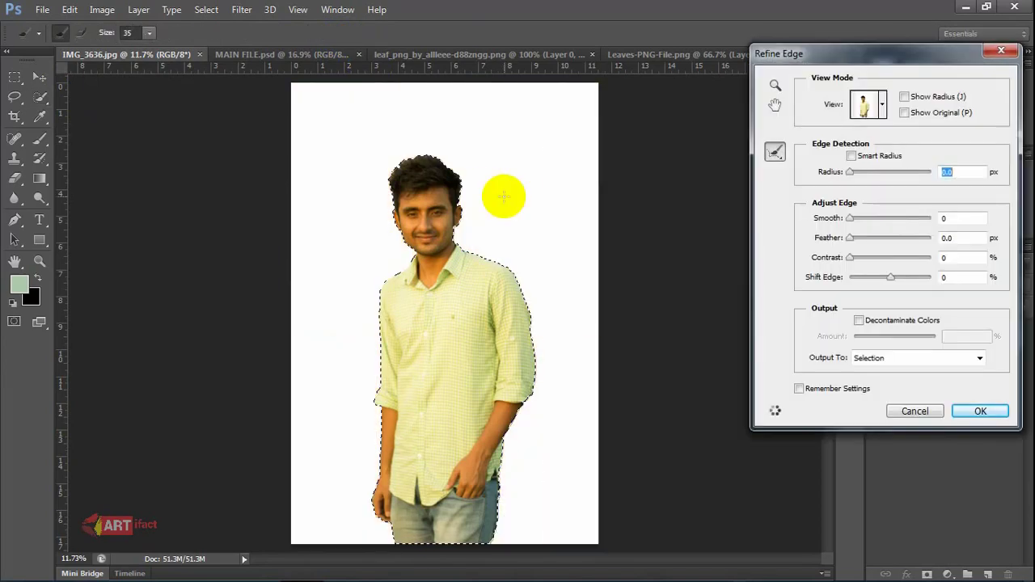
left_click_drag(503, 196, 458, 185)
left_click_drag(534, 173, 382, 257)
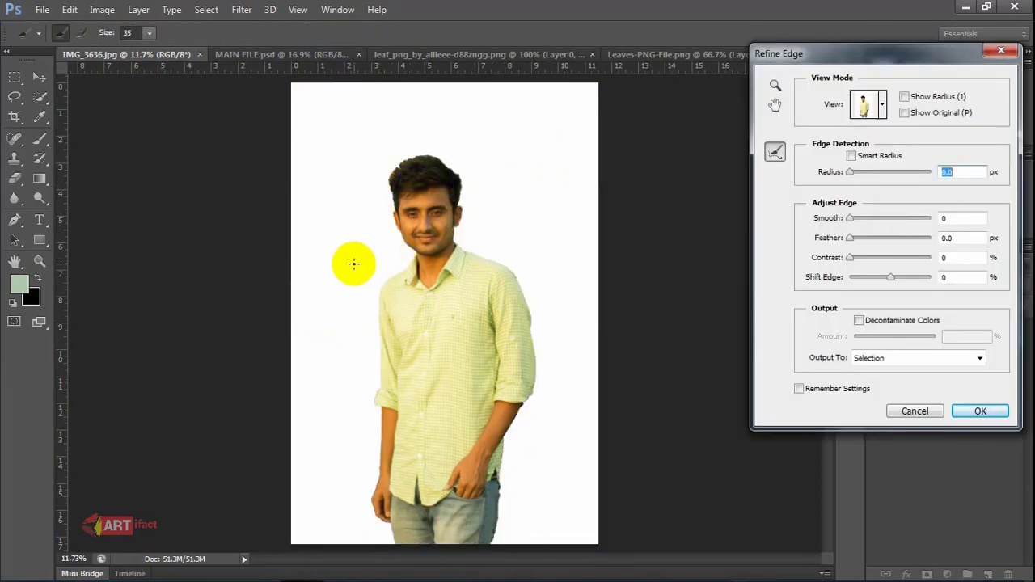
key("bracketright")
key("bracketright")
key("bracketright")
left_click_drag(872, 256, 892, 257)
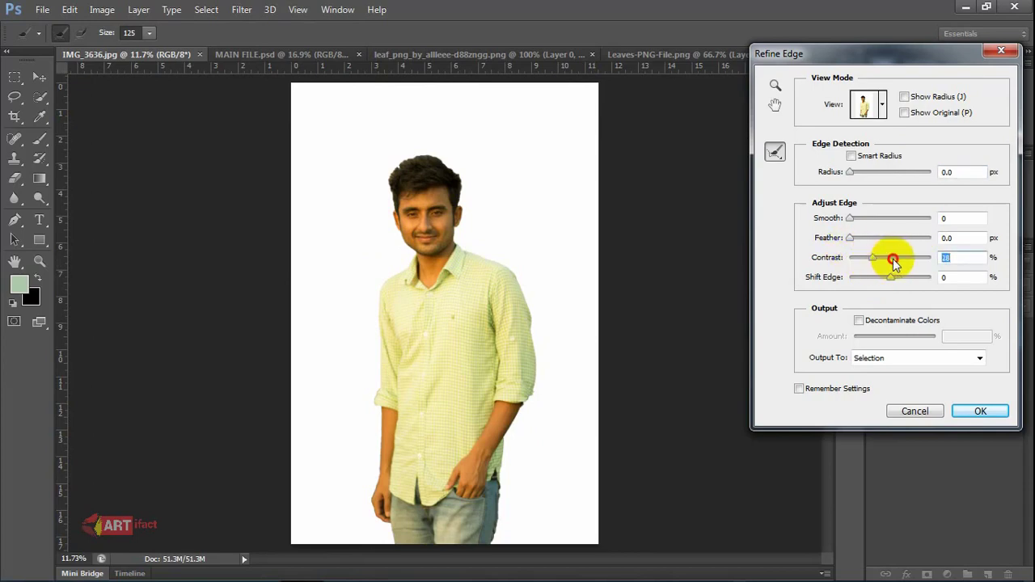
Brush the refine radius along both arms, elbows and forearms down to the jeans
mouse_move(375, 484)
left_mouse_down()
mouse_move(353, 506)
mouse_move(365, 500)
left_mouse_up()
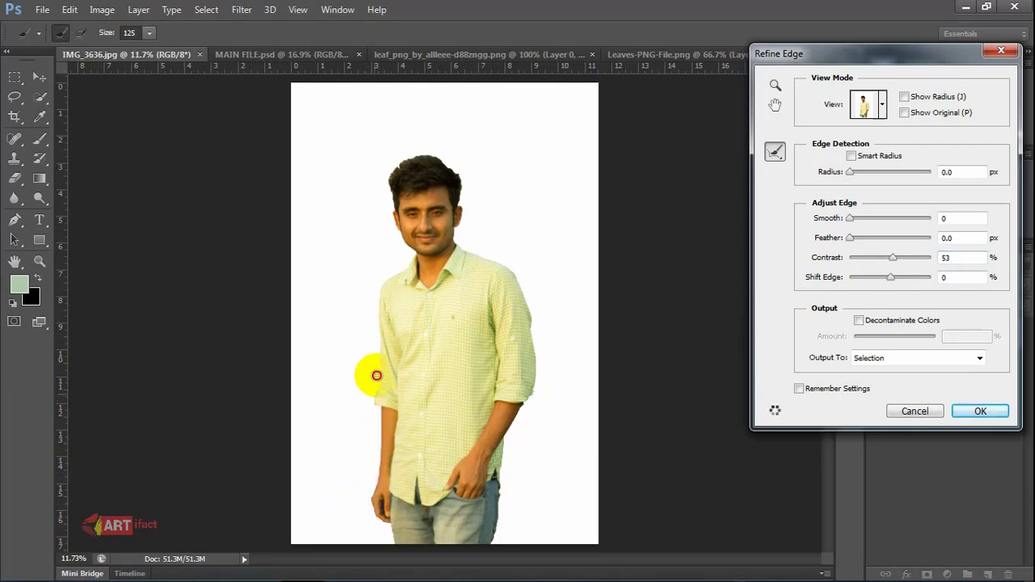
mouse_move(372, 394)
left_mouse_down()
mouse_move(376, 286)
mouse_move(416, 198)
left_mouse_up()
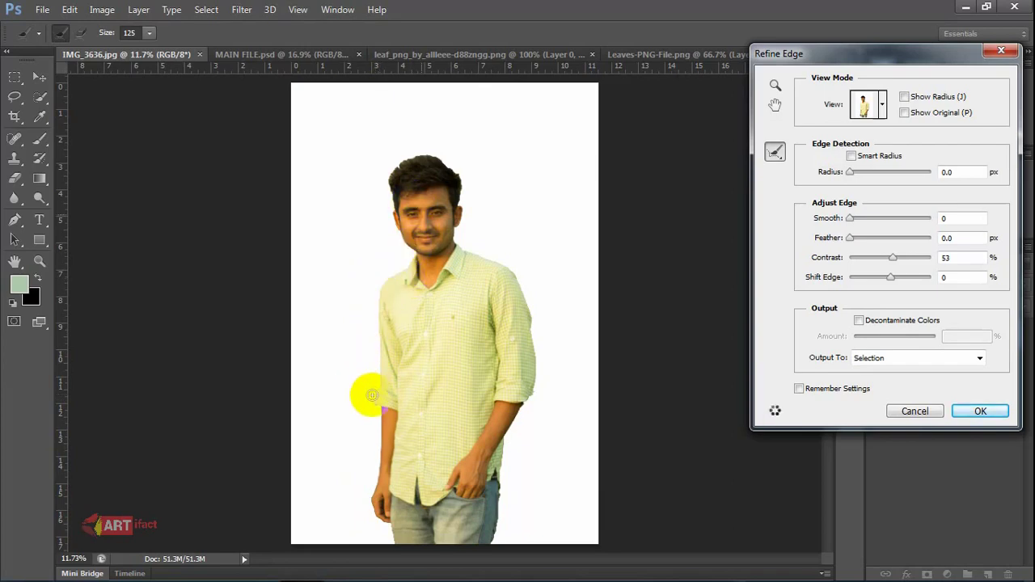
left_click_drag(382, 407, 369, 404)
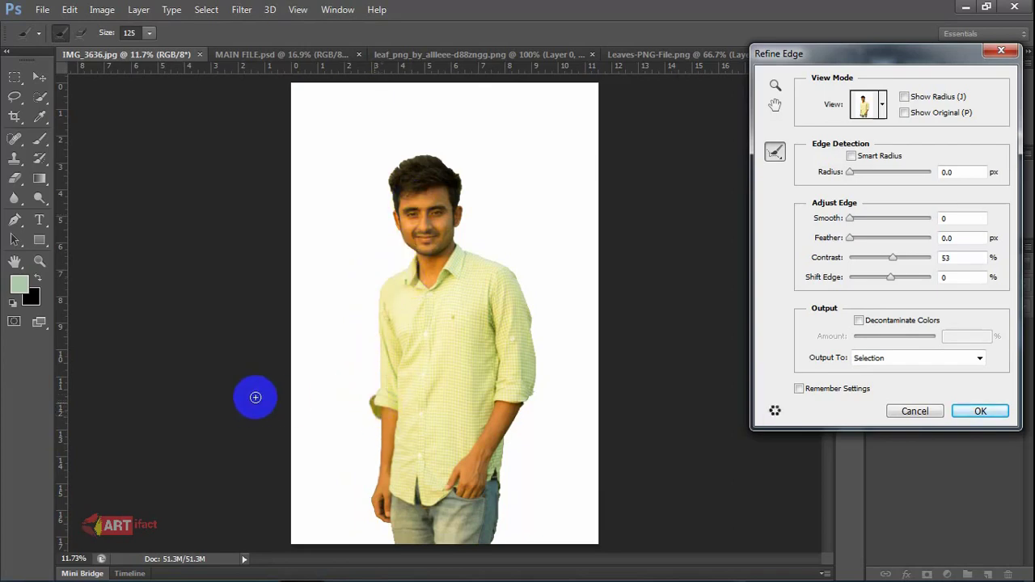
left_click_drag(387, 444, 395, 458)
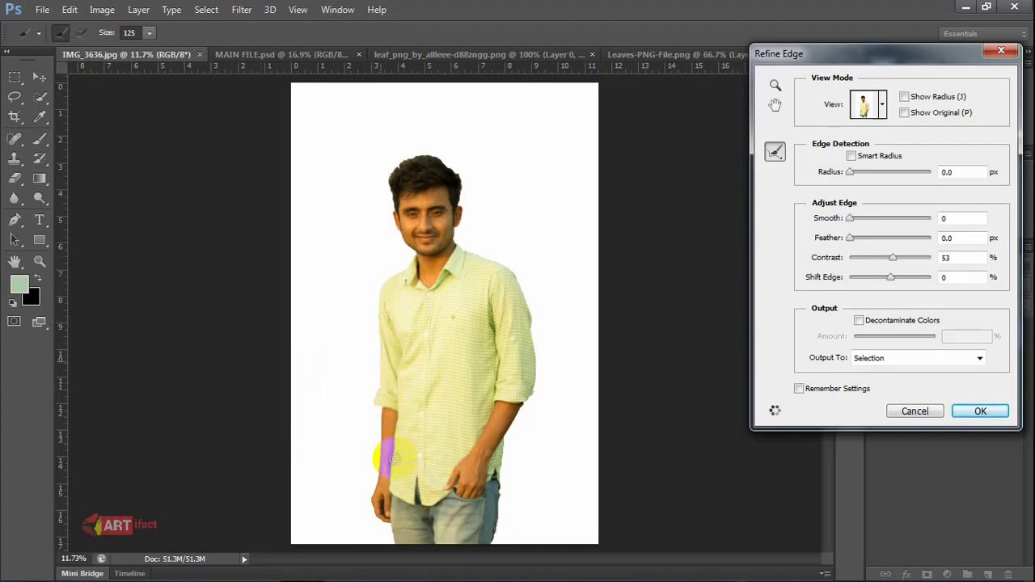
mouse_move(369, 423)
left_mouse_down()
mouse_move(377, 408)
mouse_move(371, 414)
left_mouse_up()
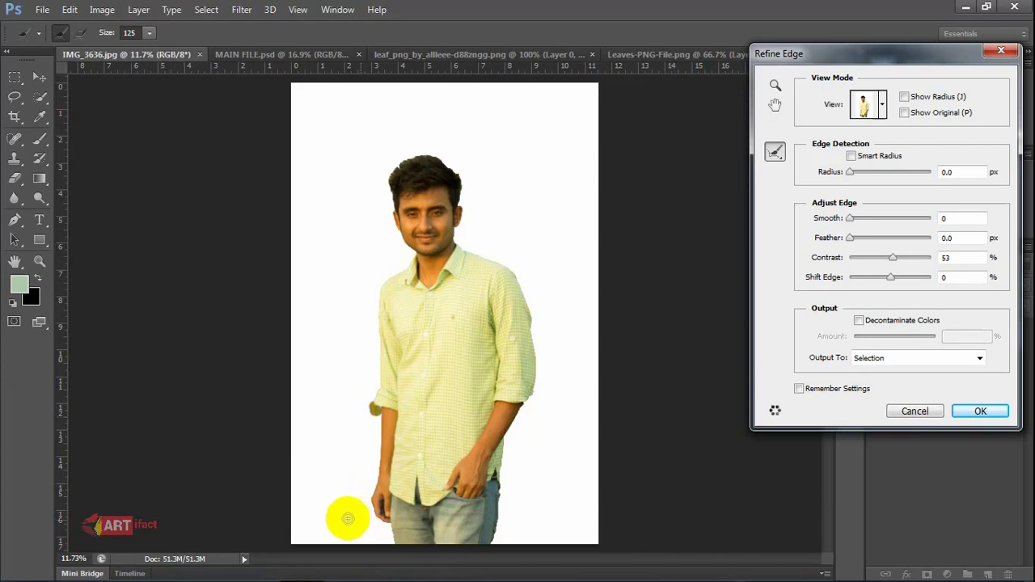
mouse_move(501, 441)
left_mouse_down()
mouse_move(512, 422)
mouse_move(492, 549)
left_mouse_up()
left_click_drag(509, 422, 520, 432)
left_click_drag(504, 480, 493, 550)
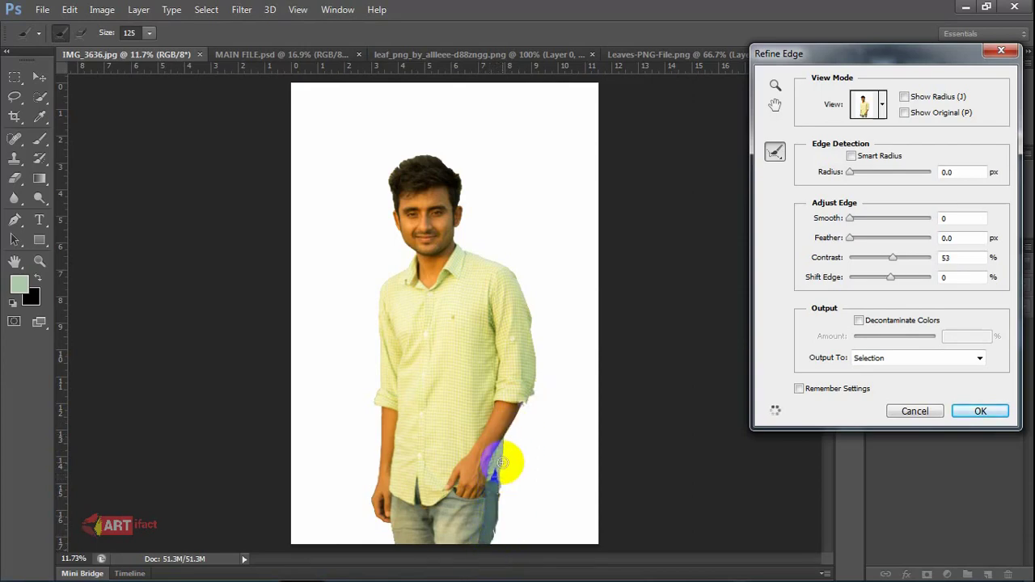
Refine the edges at the top of the hair, the collar and the left shirt side
left_click_drag(502, 462, 508, 458)
mouse_move(397, 173)
left_mouse_down()
mouse_move(404, 160)
mouse_move(453, 166)
mouse_move(463, 184)
mouse_move(454, 232)
mouse_move(520, 280)
mouse_move(544, 373)
left_mouse_up()
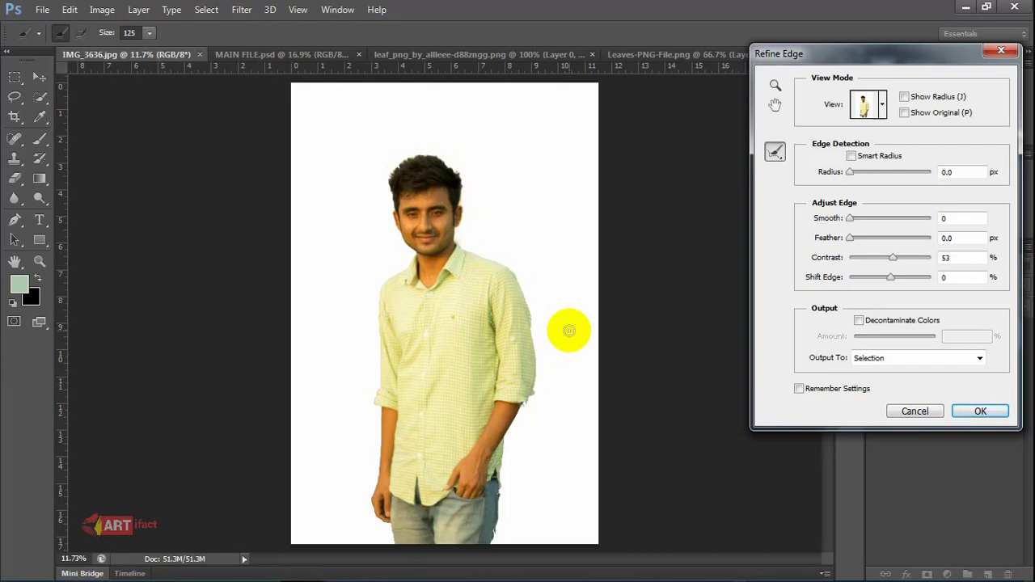
mouse_move(474, 171)
left_mouse_down()
mouse_move(409, 152)
mouse_move(380, 203)
mouse_move(374, 170)
mouse_move(445, 166)
mouse_move(423, 153)
mouse_move(462, 181)
left_mouse_up()
left_click_drag(413, 265, 421, 274)
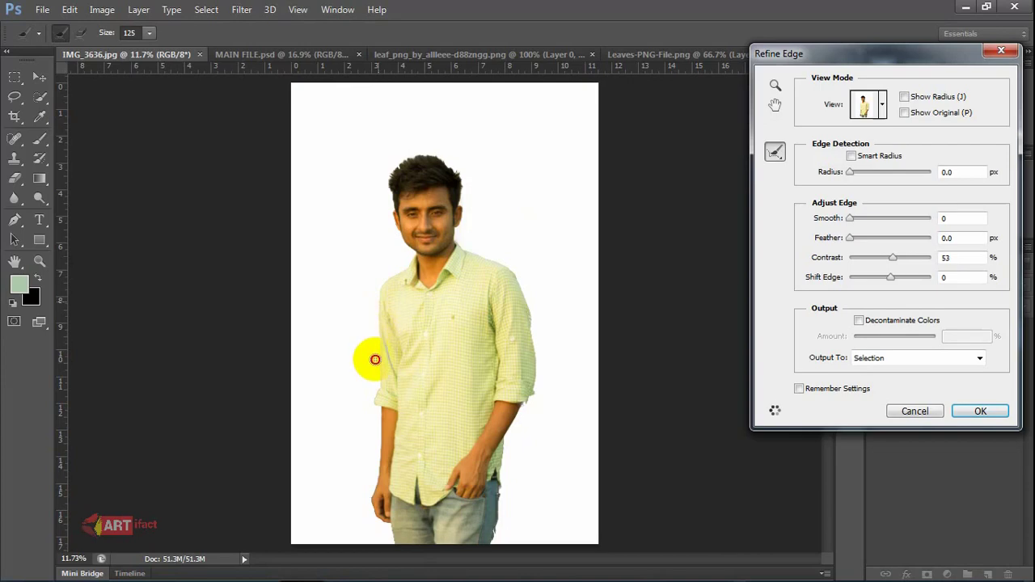
left_click_drag(375, 359, 374, 299)
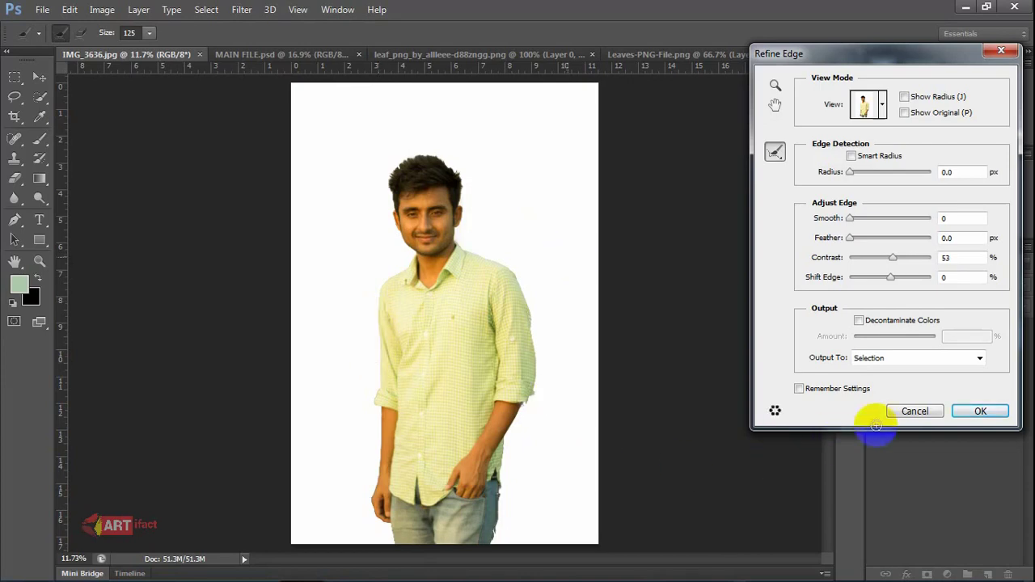
Accept the refined selection and drag the man into MAIN FILE over the forest
left_click(968, 410)
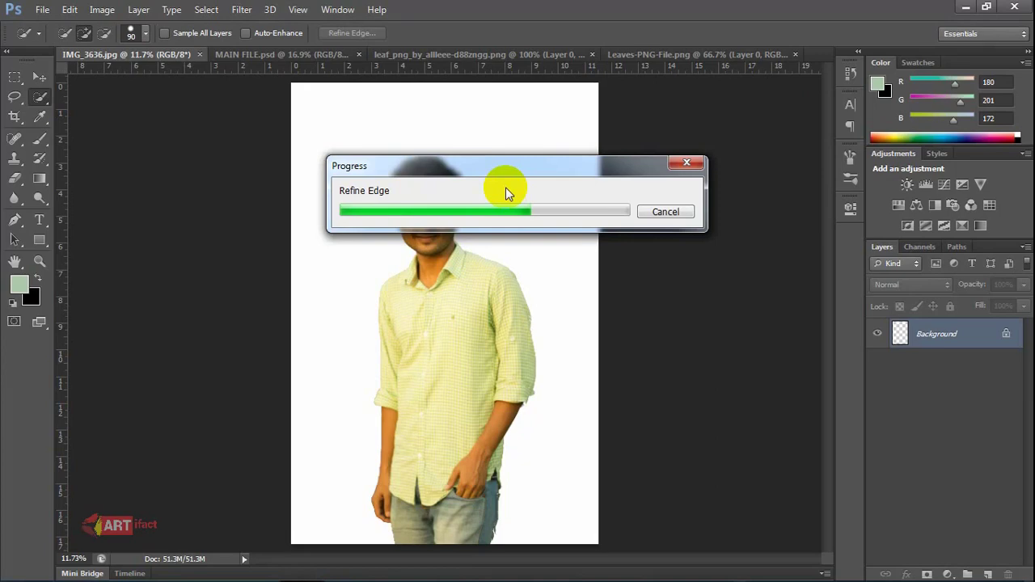
left_click(40, 77)
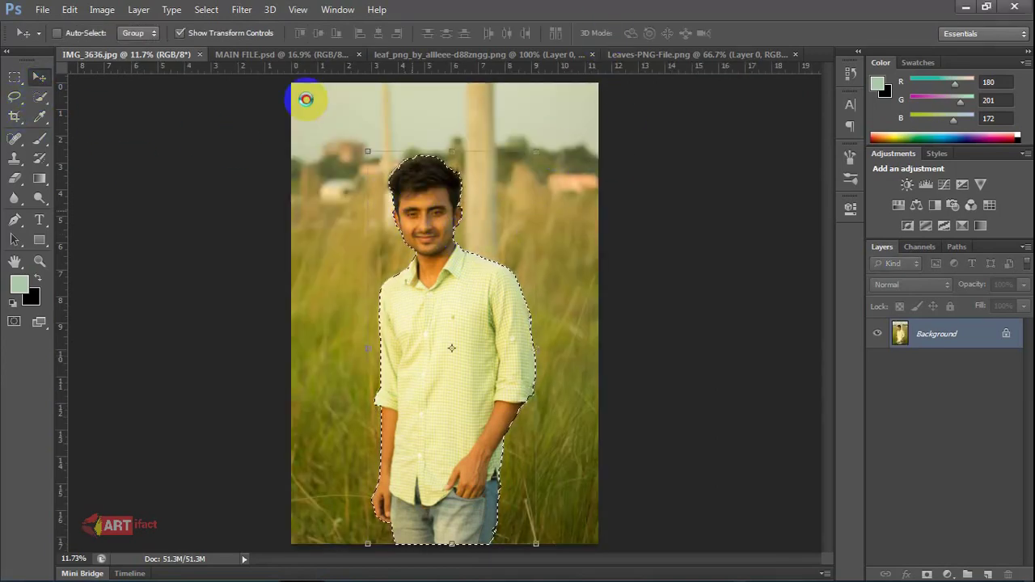
mouse_move(305, 98)
left_mouse_down()
mouse_move(291, 54)
mouse_move(432, 295)
left_mouse_up()
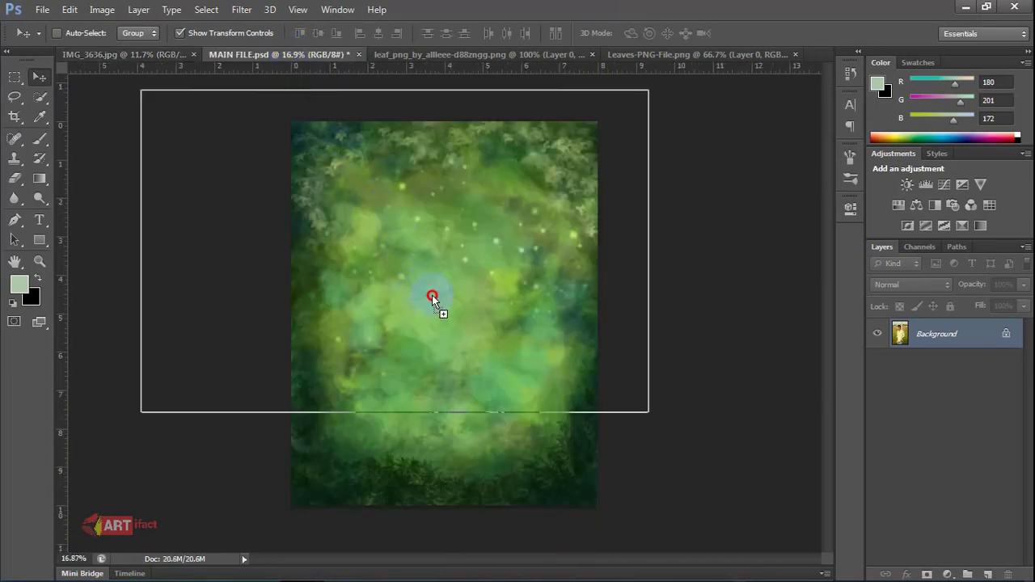
left_click_drag(490, 319, 491, 318)
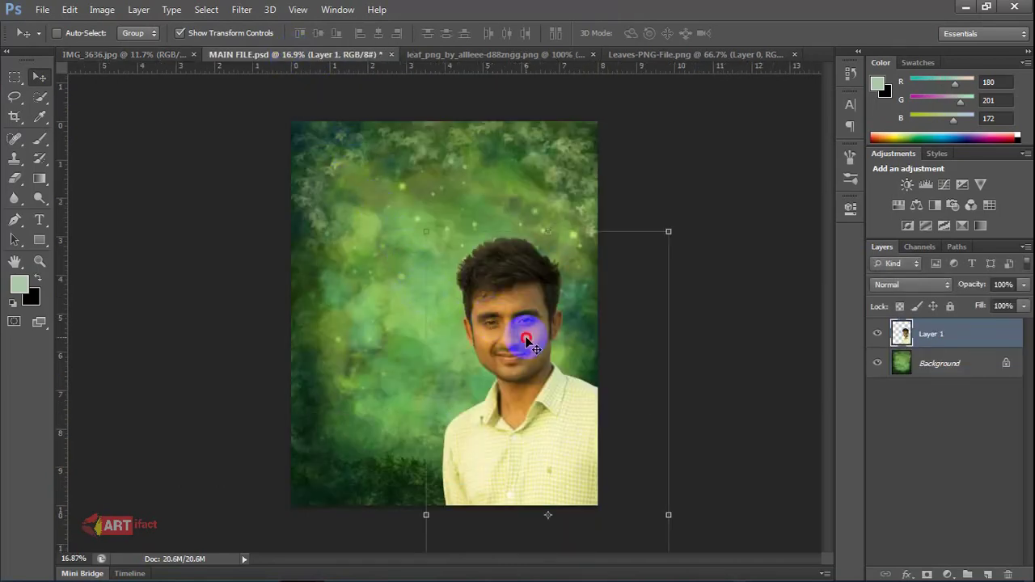
Reposition the man and scale him to about 53.6%, then commit the transform
mouse_move(526, 339)
left_mouse_down()
mouse_move(476, 278)
mouse_move(465, 222)
left_mouse_up()
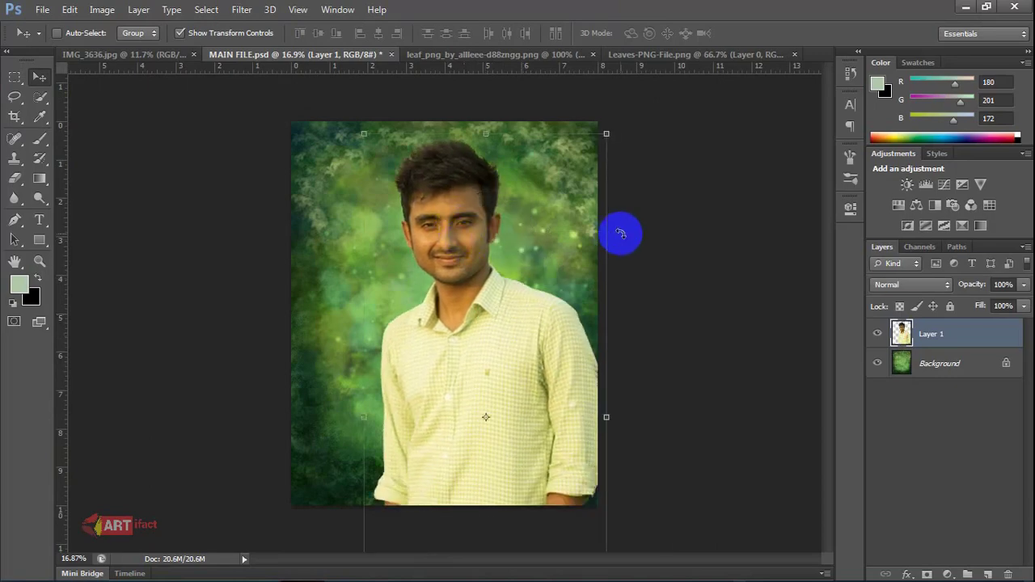
mouse_move(602, 136)
left_mouse_down()
mouse_move(550, 233)
mouse_move(473, 457)
mouse_move(491, 260)
mouse_move(488, 296)
mouse_move(474, 283)
mouse_move(557, 178)
mouse_move(549, 208)
left_mouse_up()
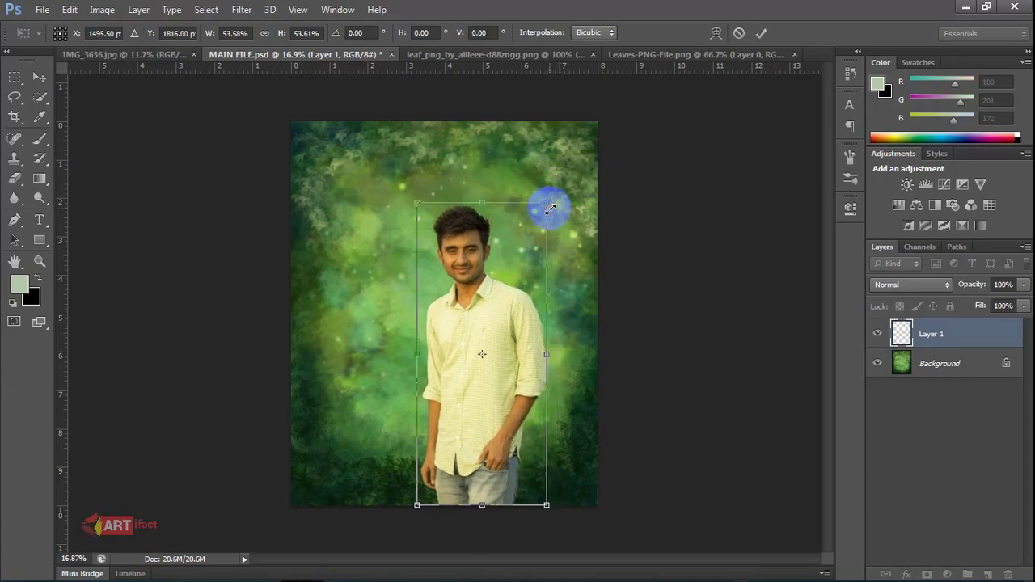
left_click(39, 77)
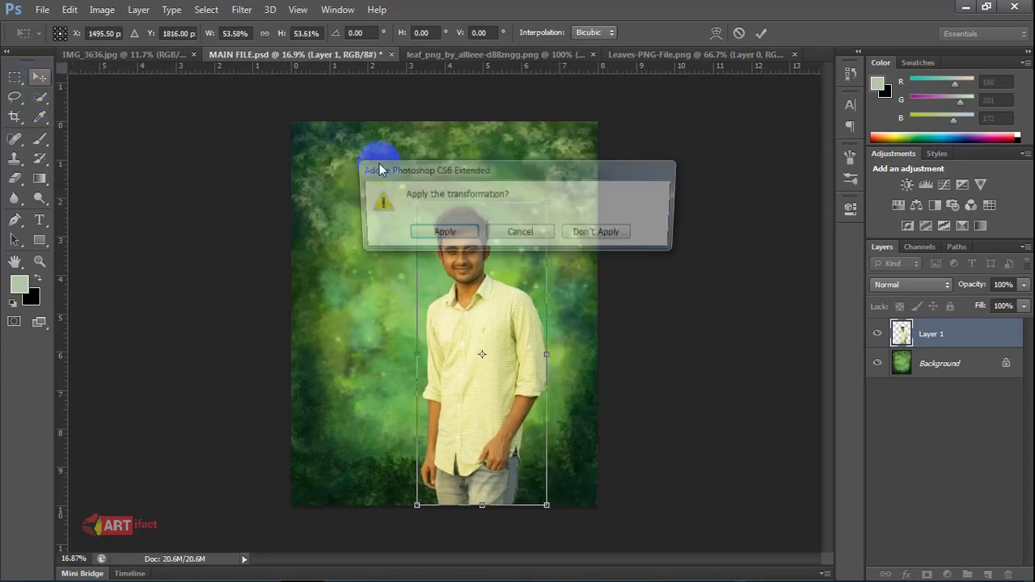
left_click(440, 235)
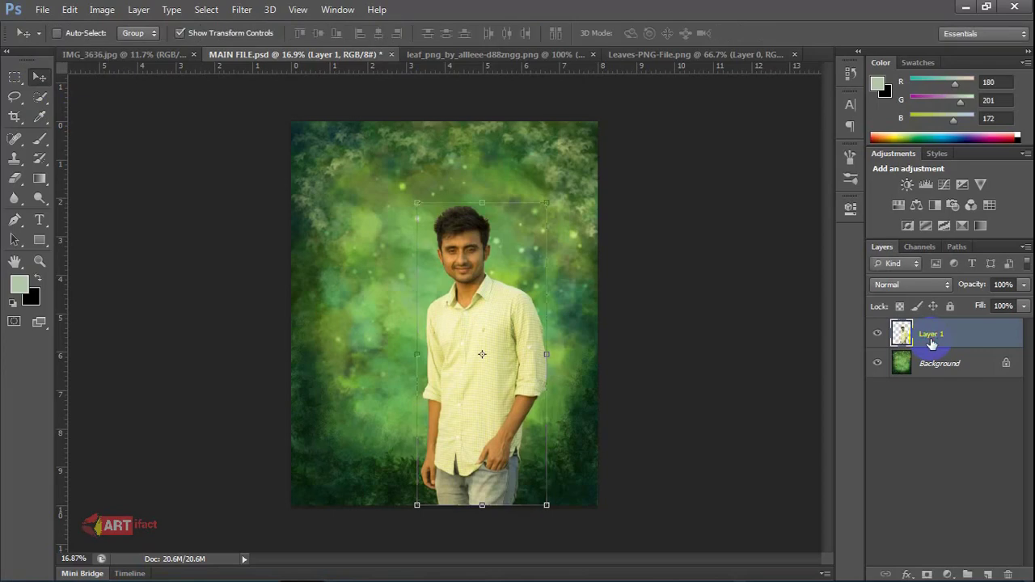
Select the forest Background layer and open Filter > Blur > Tilt-Shift
left_click(936, 371)
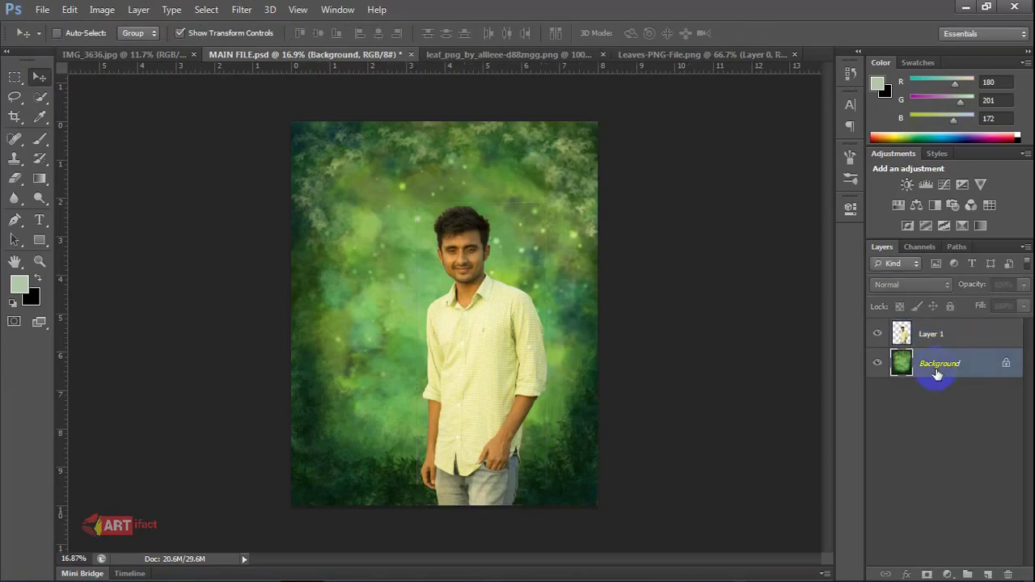
left_click(204, 12)
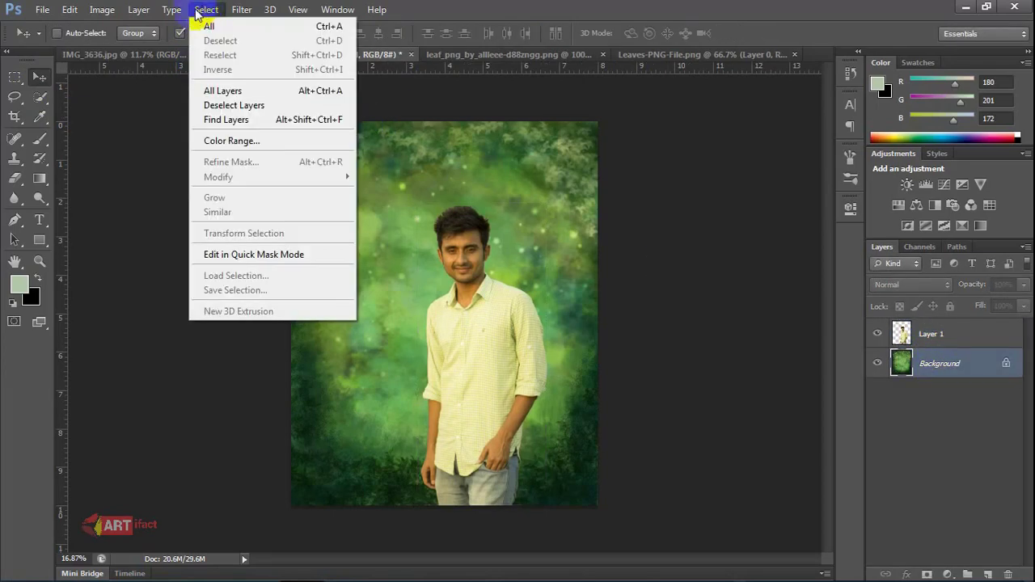
left_click(240, 13)
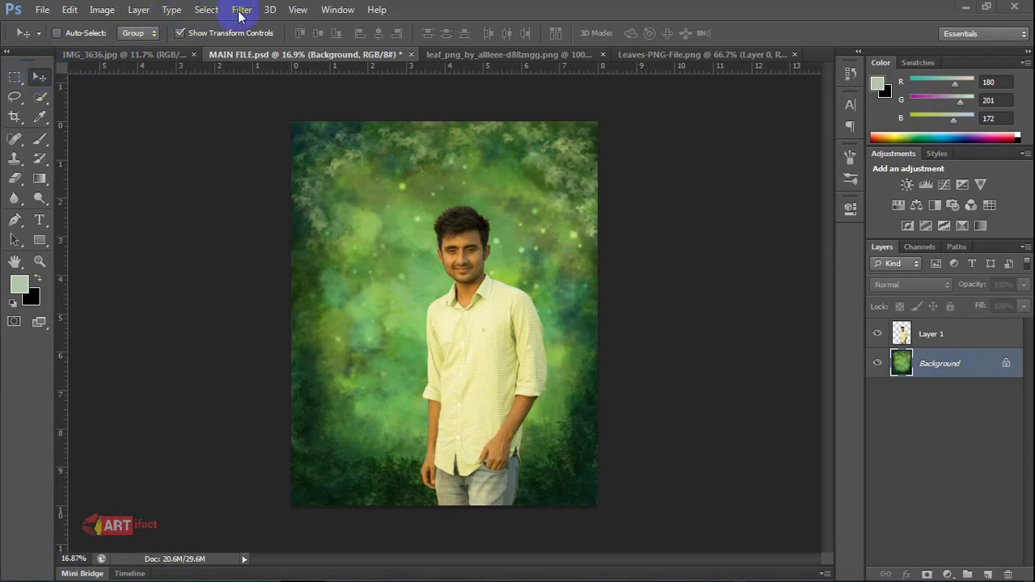
left_click(241, 12)
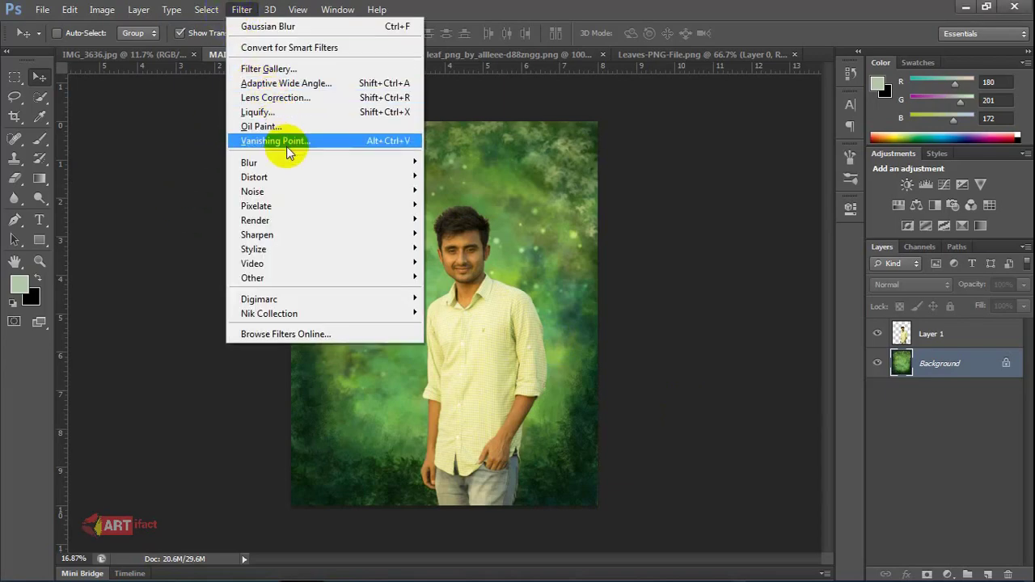
mouse_move(323, 162)
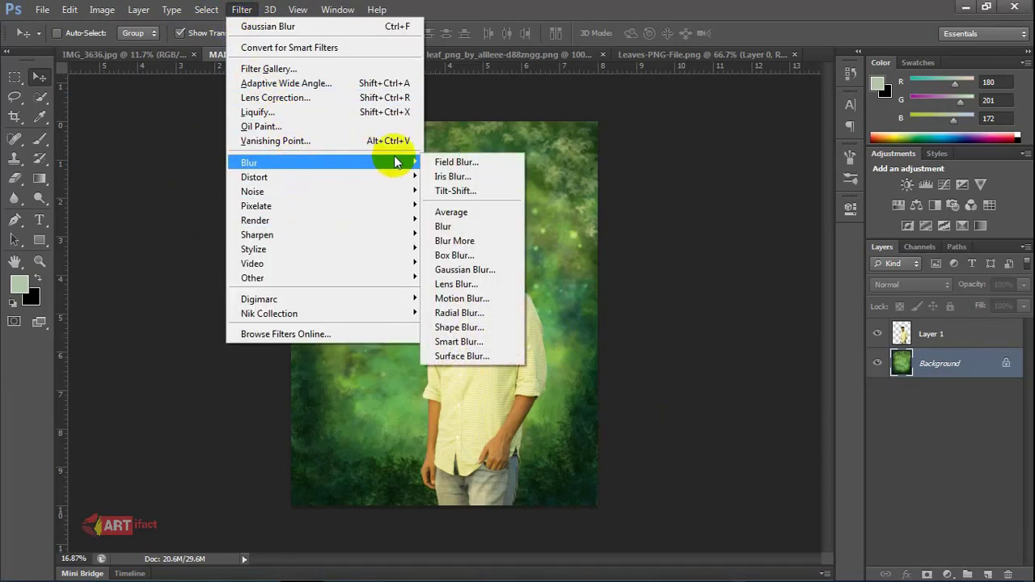
left_click(475, 192)
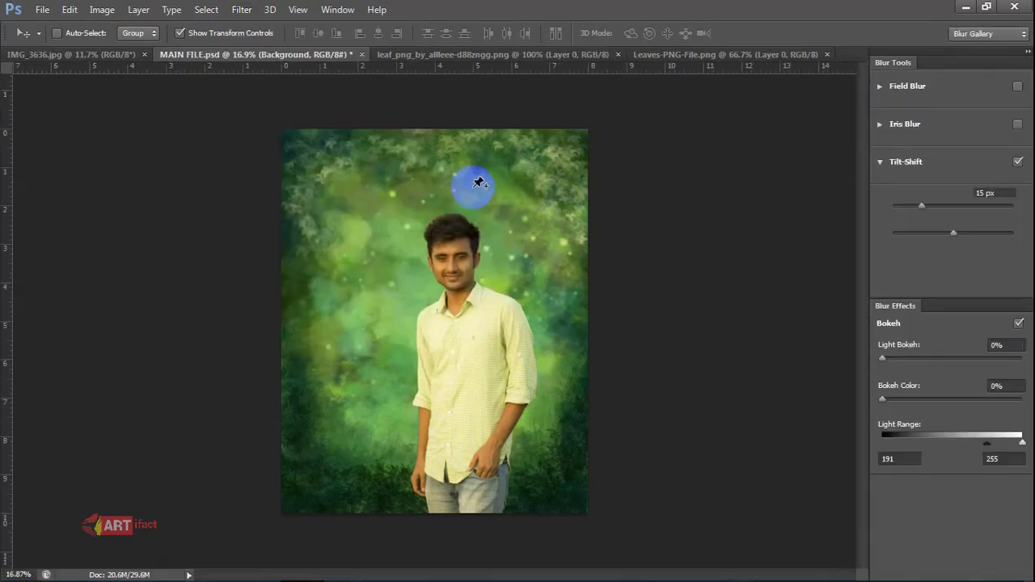
Lower the Tilt-Shift sharp band toward the legs, set Blur to 150 px and apply
left_click_drag(477, 179, 538, 202)
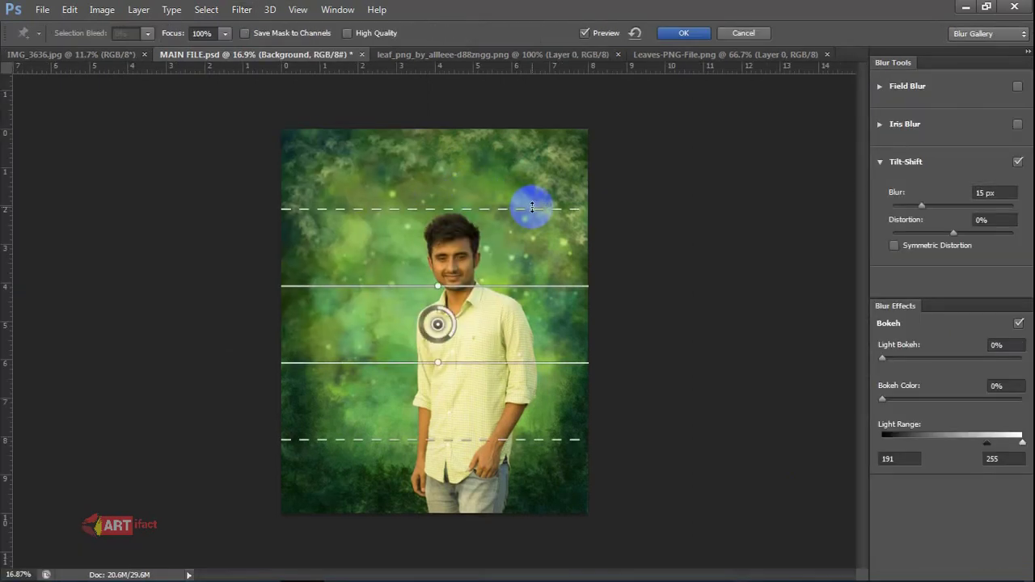
left_click(436, 325)
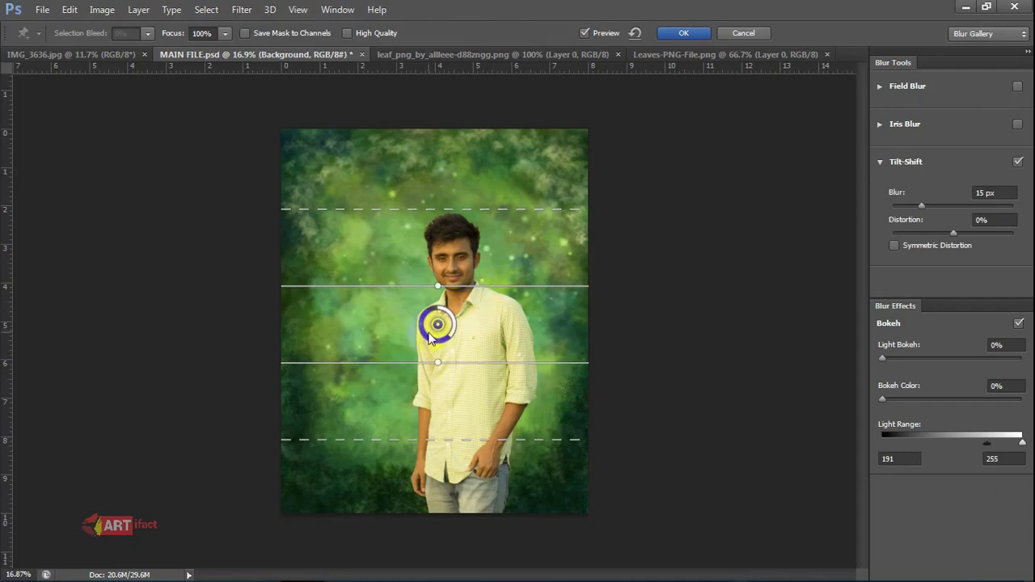
left_click_drag(431, 338, 430, 368)
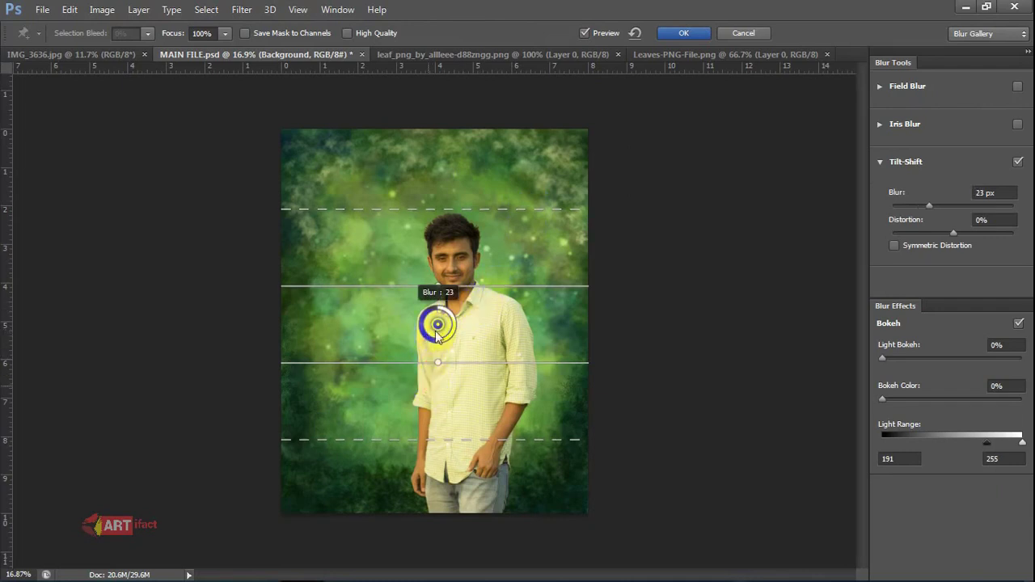
mouse_move(435, 331)
left_mouse_down()
mouse_move(440, 499)
mouse_move(439, 479)
left_mouse_up()
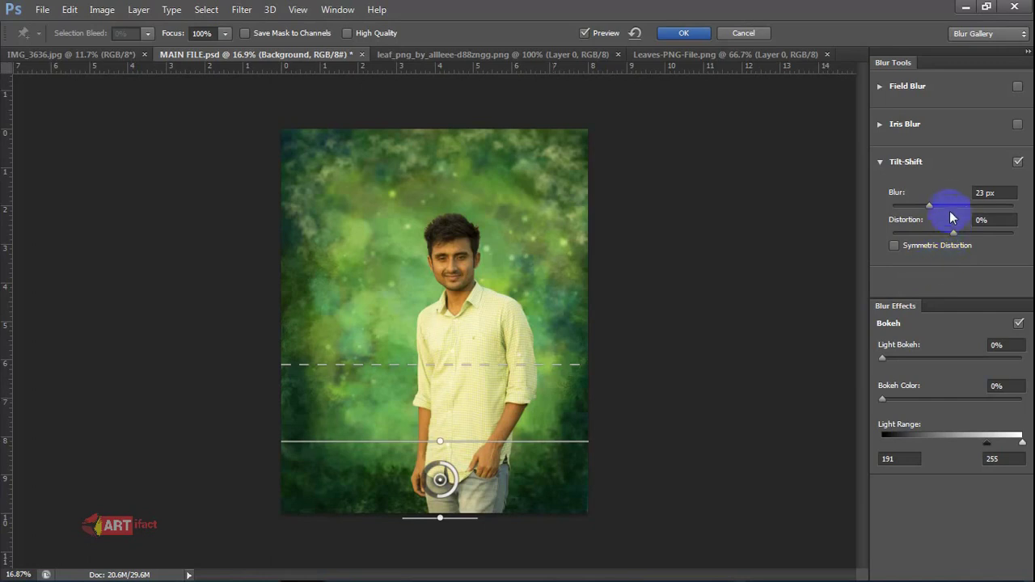
left_click_drag(929, 206, 951, 206)
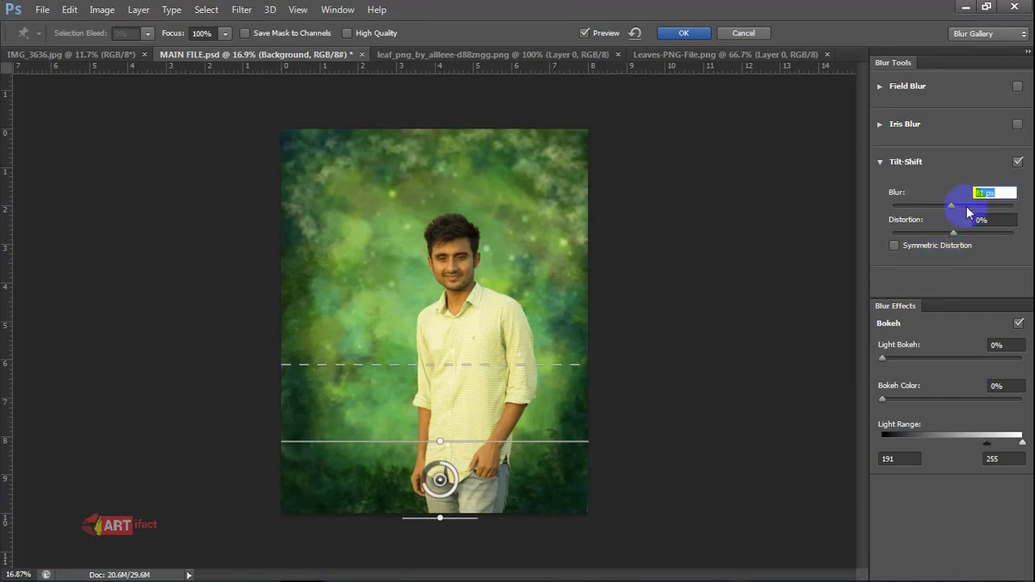
left_click(967, 207)
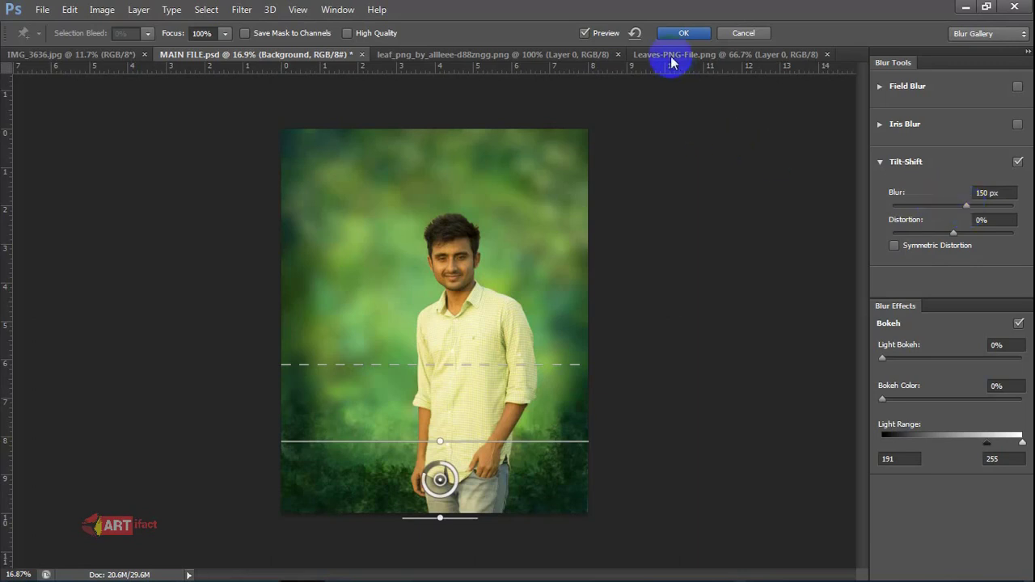
left_click(680, 33)
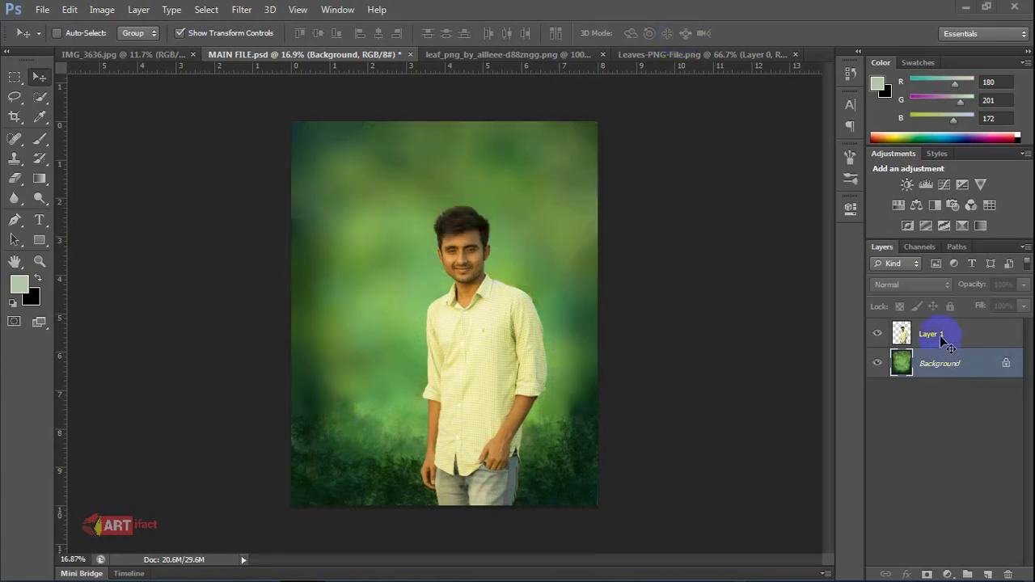
Bring the leaf PNG into MAIN FILE as Layer 2 above the man and resize it
left_click(905, 333)
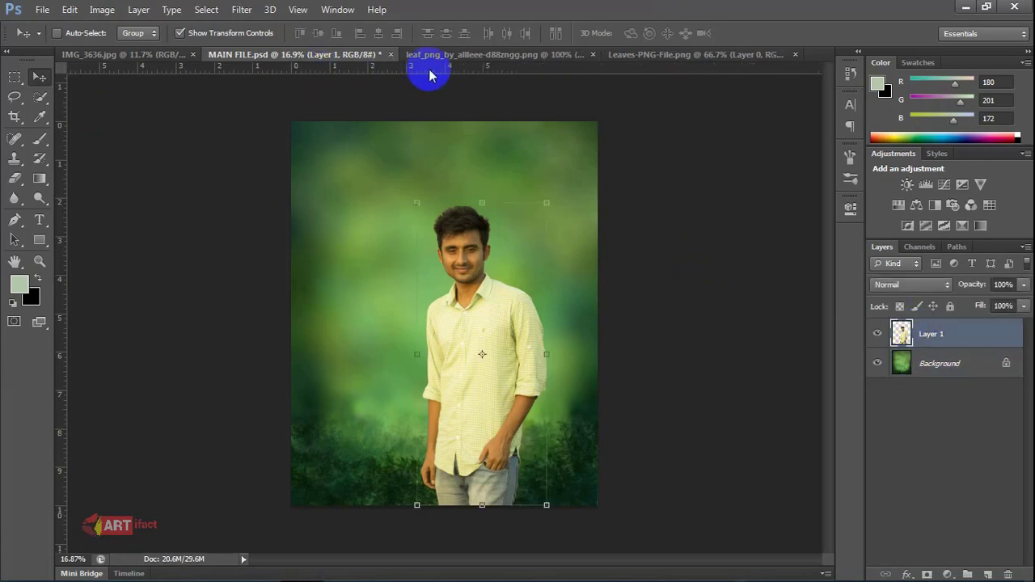
left_click(449, 55)
mouse_move(422, 311)
left_mouse_down()
mouse_move(289, 121)
mouse_move(420, 400)
mouse_move(268, 325)
left_mouse_up()
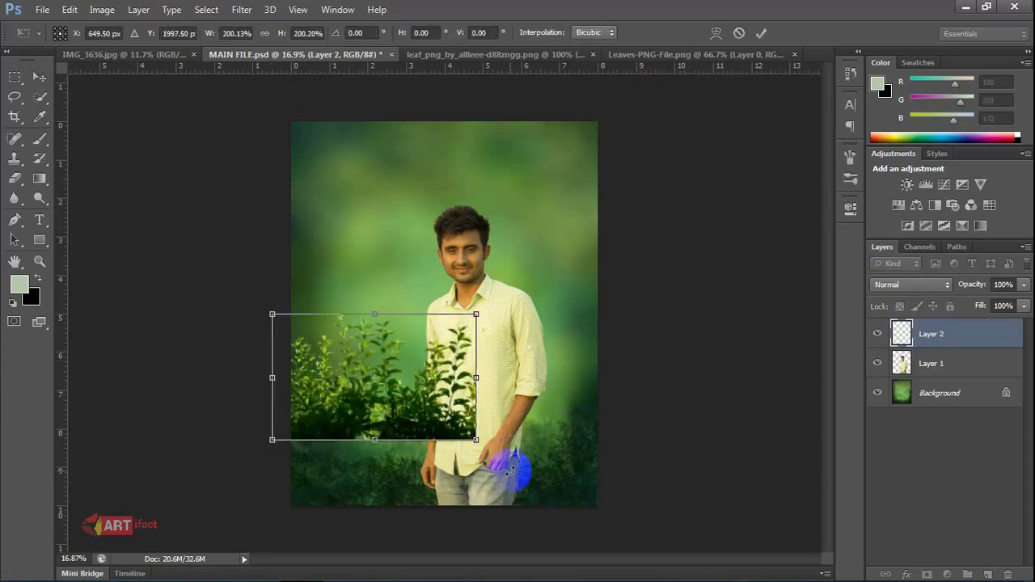
left_click_drag(475, 439, 604, 510)
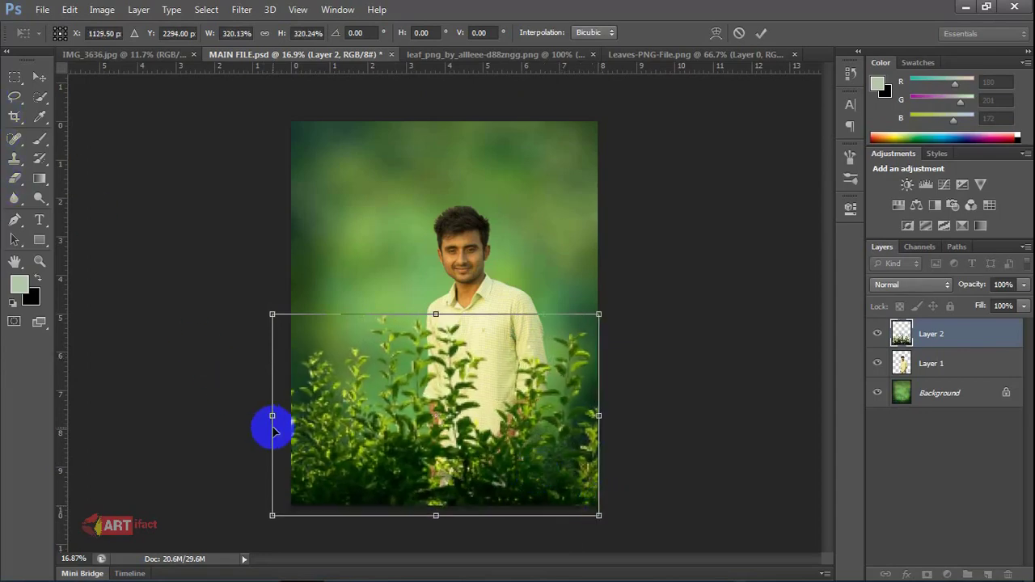
left_click_drag(287, 511, 291, 504)
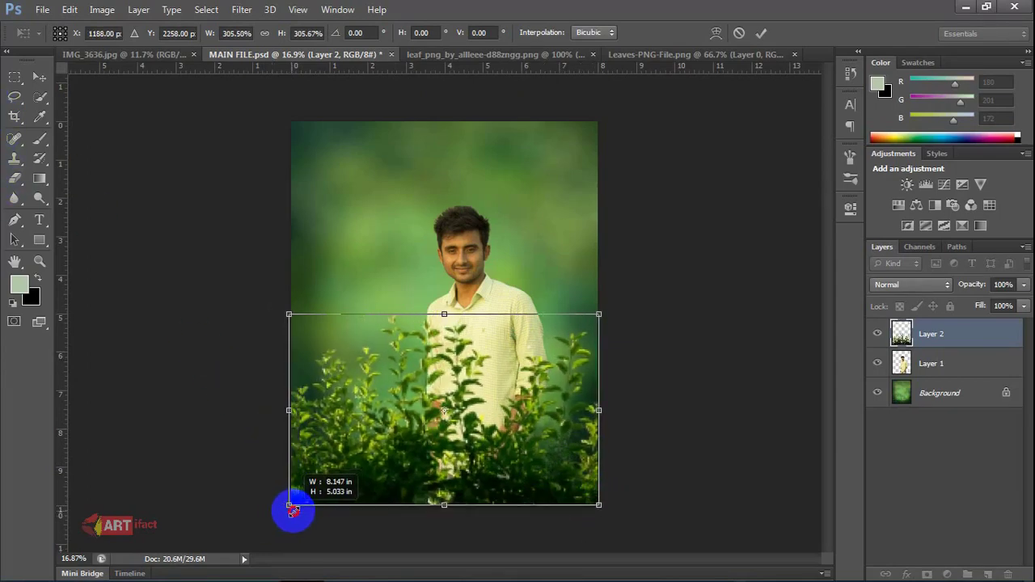
left_click(39, 77)
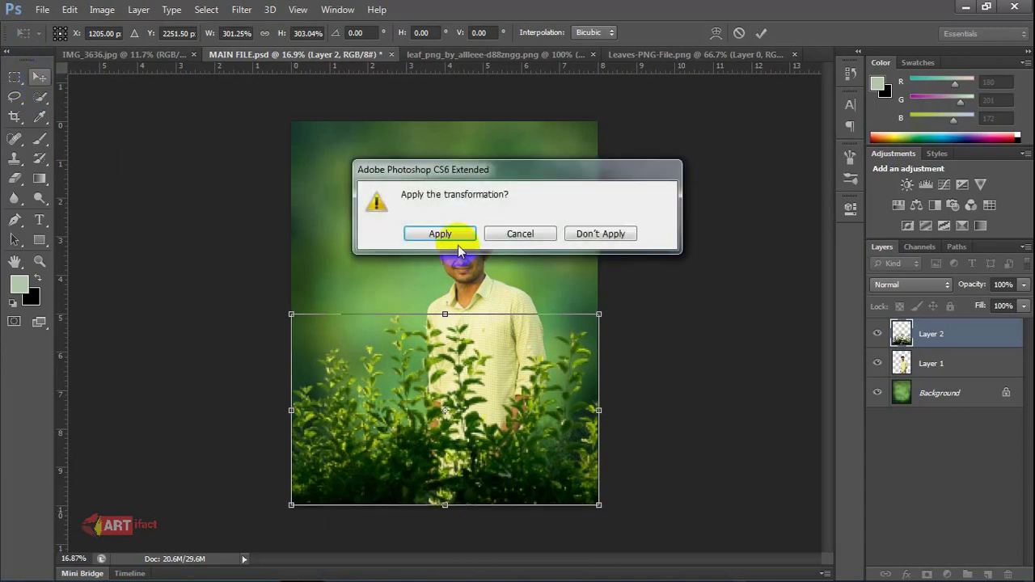
left_click(453, 232)
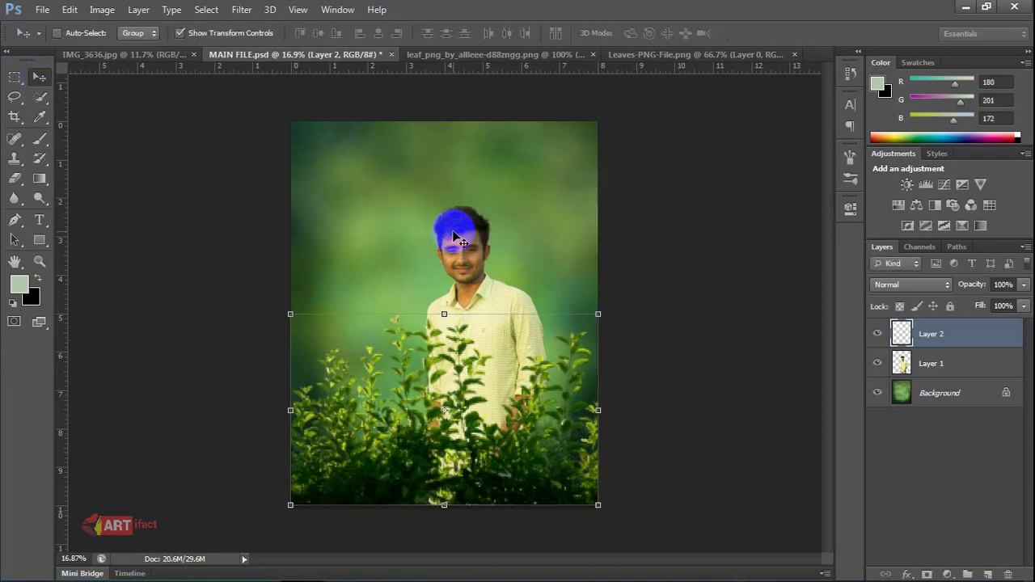
Position and resize the leaves along the bottom edge so they cover the man's legs
key("Down")
key("Down")
key("Down")
key("Down")
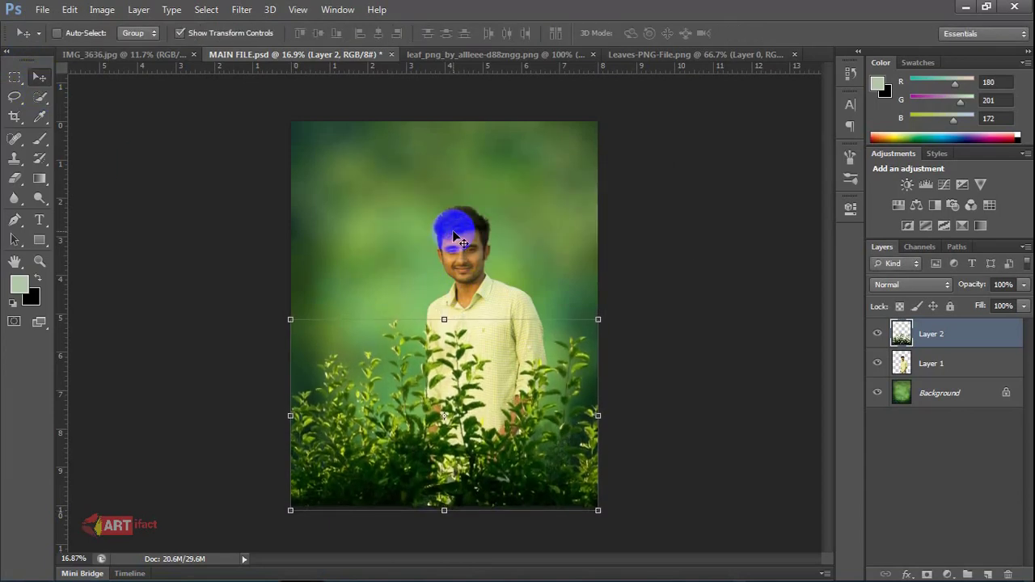
key("Down")
left_click_drag(454, 361, 450, 478)
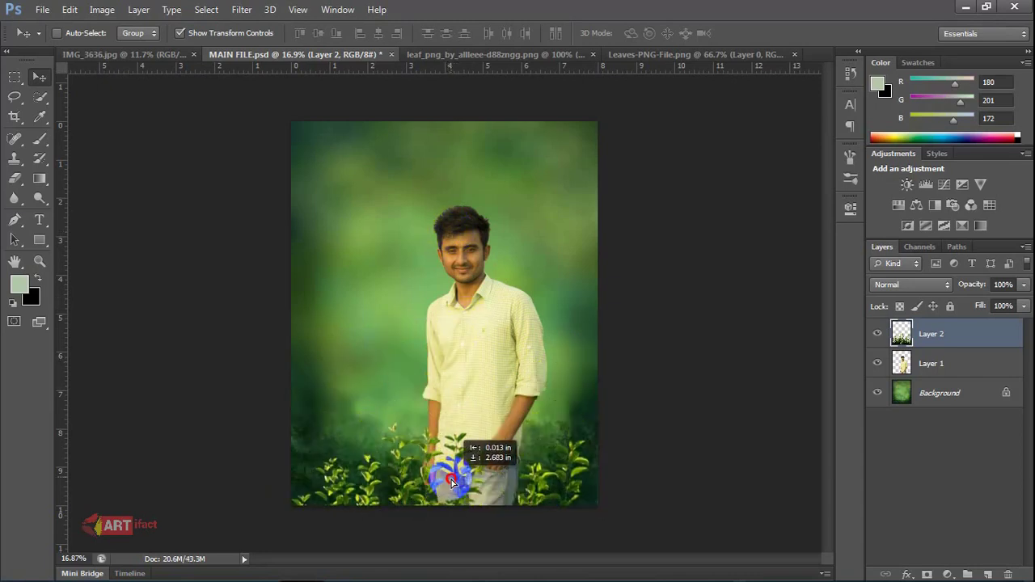
left_click_drag(514, 494, 418, 474)
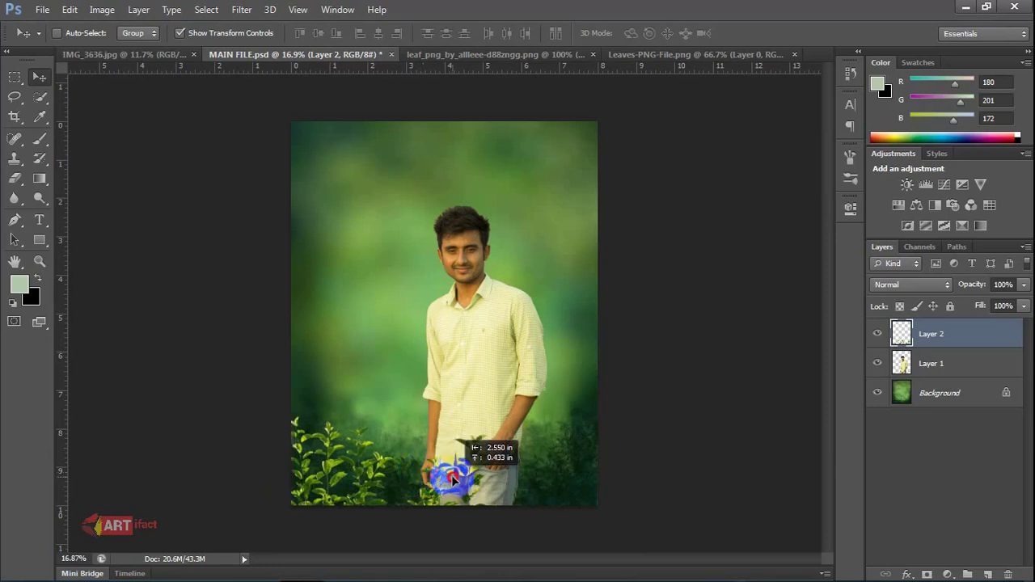
mouse_move(418, 474)
left_mouse_down()
mouse_move(502, 497)
mouse_move(474, 511)
mouse_move(462, 496)
left_mouse_up()
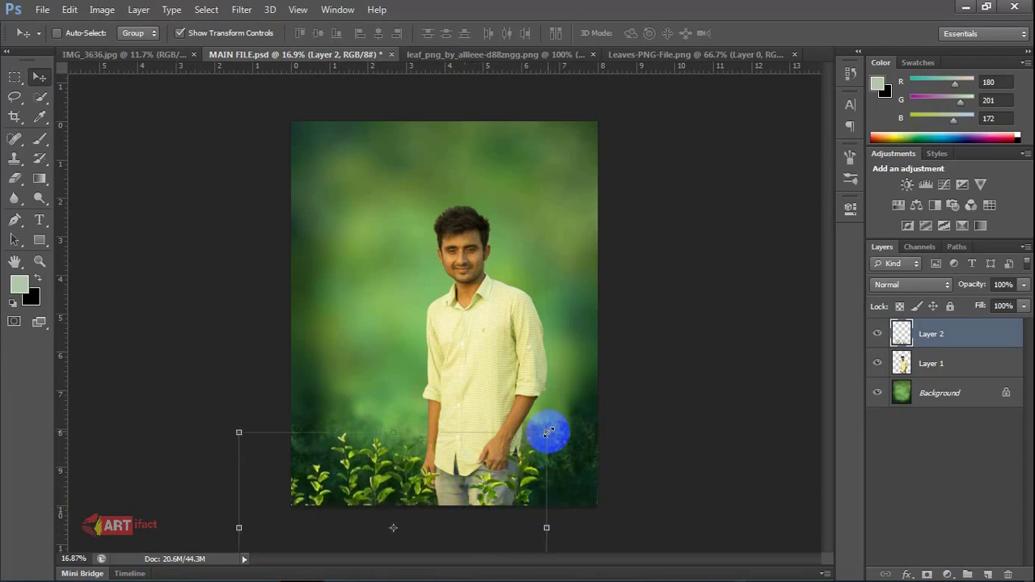
left_click_drag(546, 433, 603, 399)
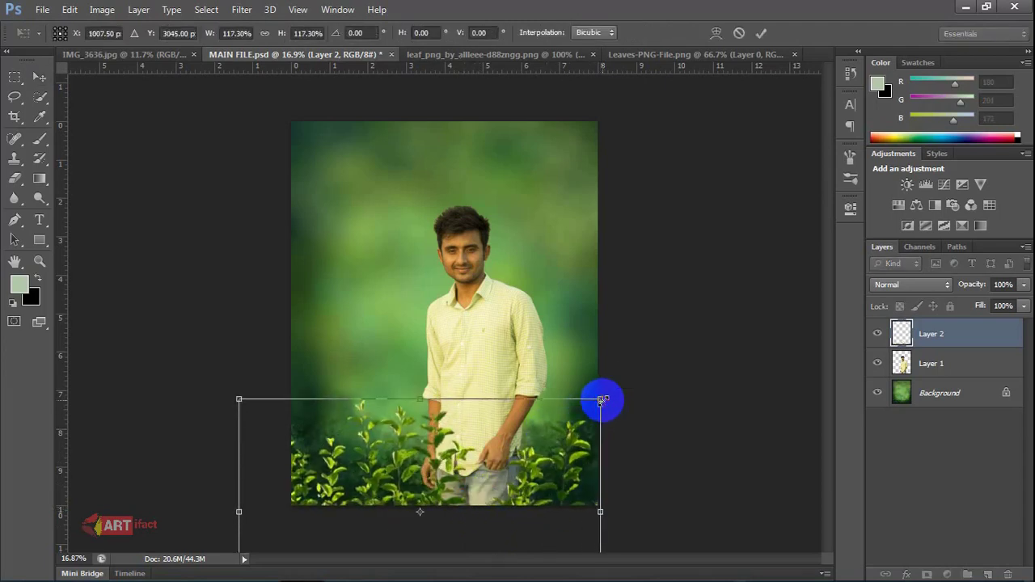
mouse_move(527, 441)
left_mouse_down()
mouse_move(524, 473)
mouse_move(513, 461)
mouse_move(532, 462)
left_mouse_up()
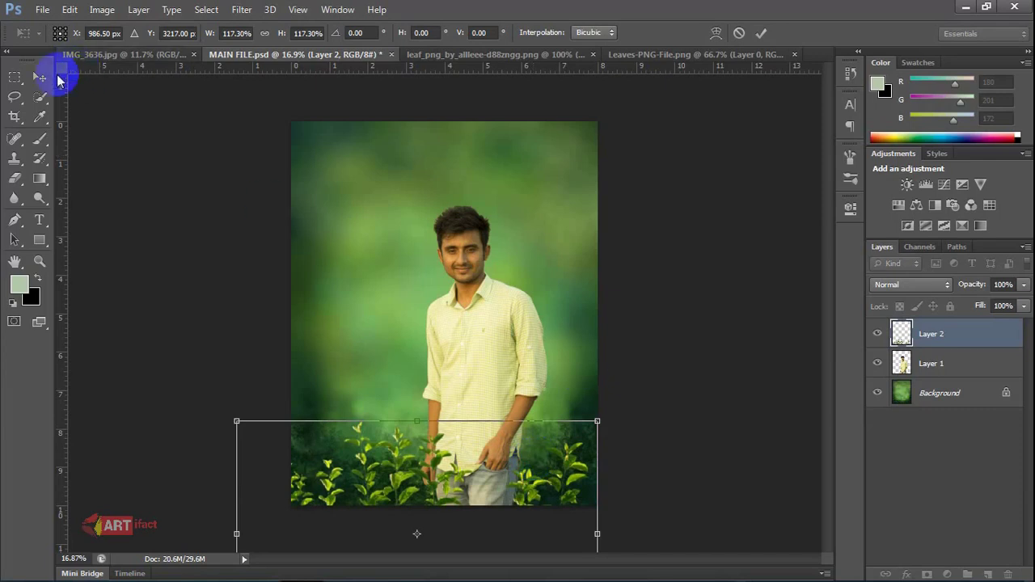
left_click(39, 76)
left_click(434, 231)
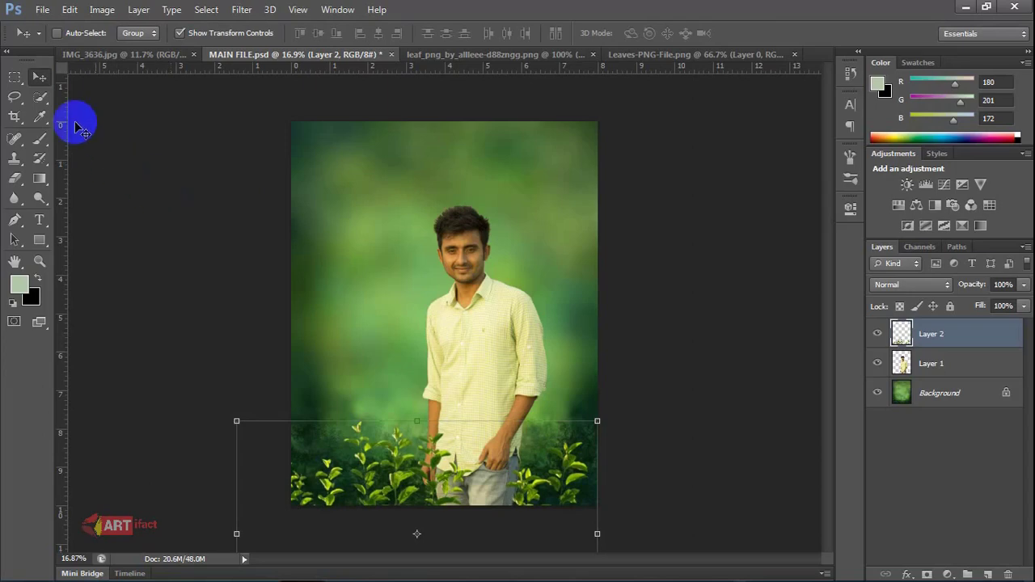
left_click(633, 54)
Bring the leafy branch in as Layer 3, enlarge it, and move its layer behind the man
mouse_move(462, 194)
left_mouse_down()
mouse_move(295, 54)
mouse_move(377, 169)
mouse_move(556, 141)
left_mouse_up()
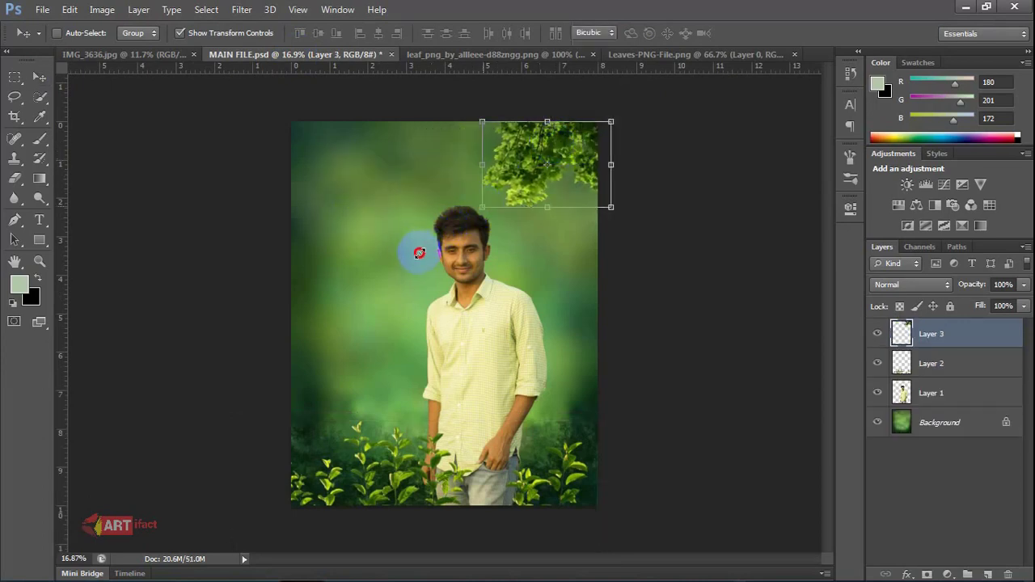
left_click_drag(482, 207, 400, 261)
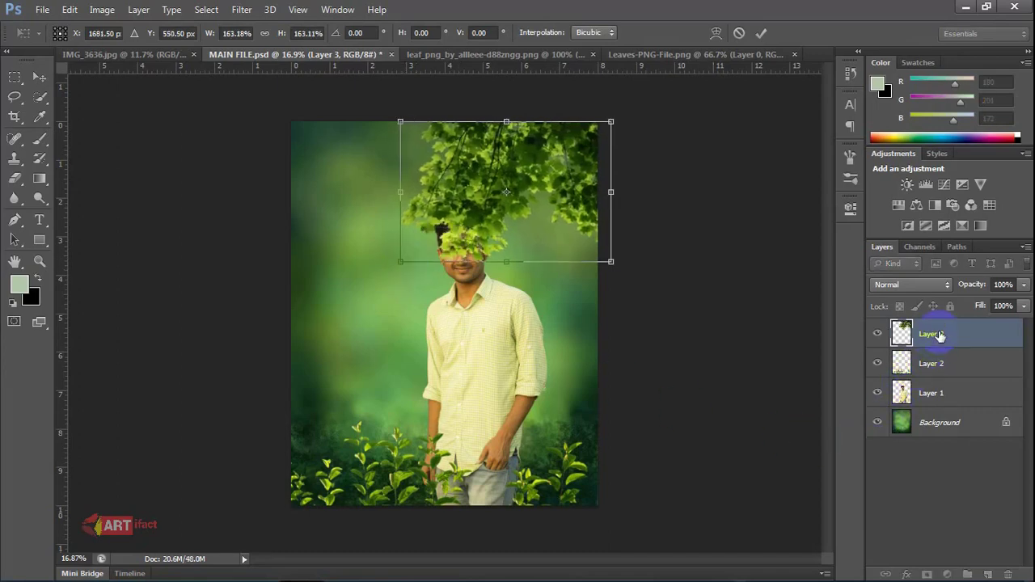
left_click(39, 80)
left_click(428, 232)
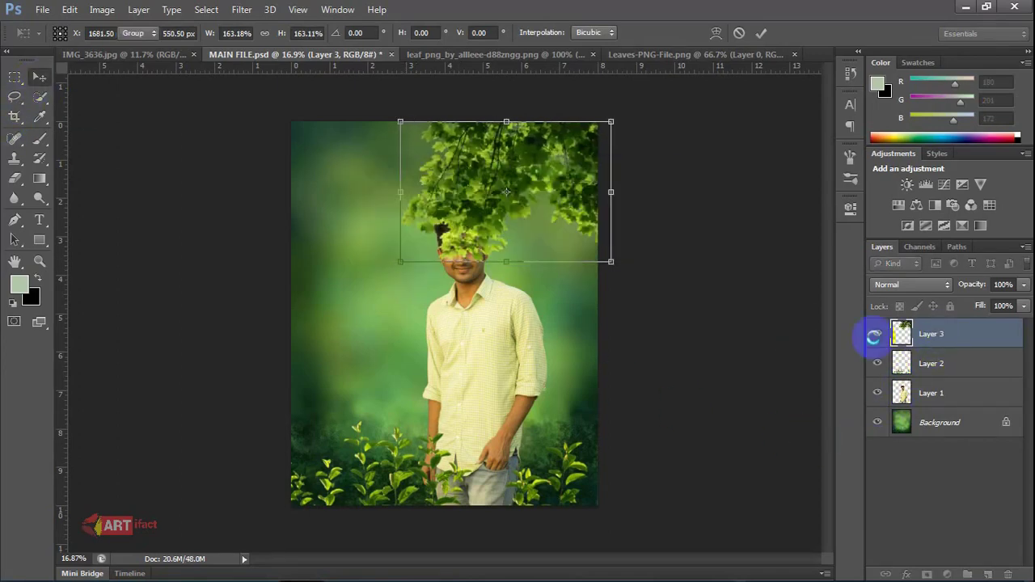
mouse_move(873, 338)
left_mouse_down()
mouse_move(958, 374)
mouse_move(960, 402)
left_mouse_up()
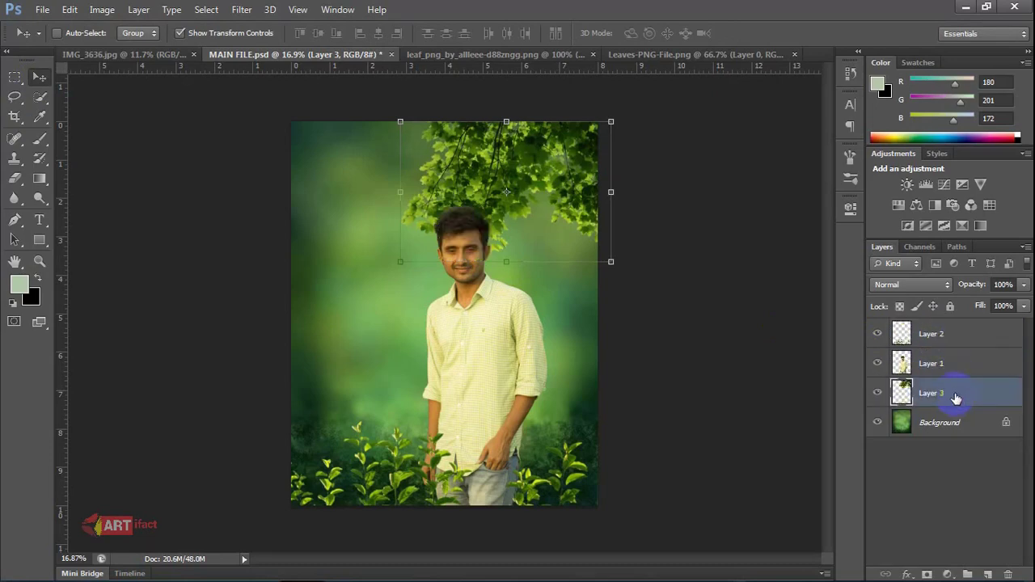
Rotate the branch about 17°, scale it to about 115% and fit it along the top edge
left_click_drag(487, 143, 492, 97)
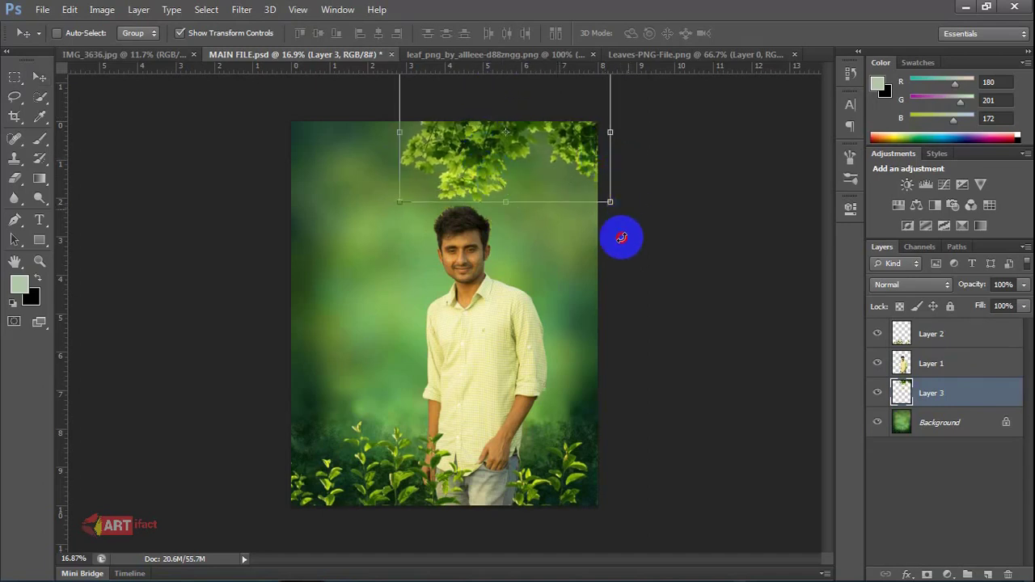
left_click_drag(621, 236, 612, 257)
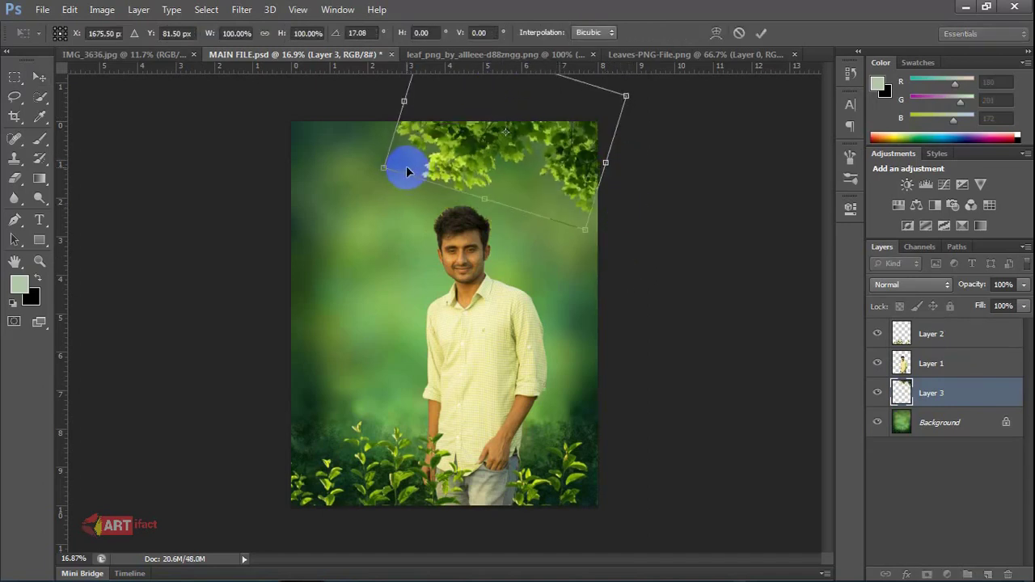
left_click_drag(386, 168, 348, 179)
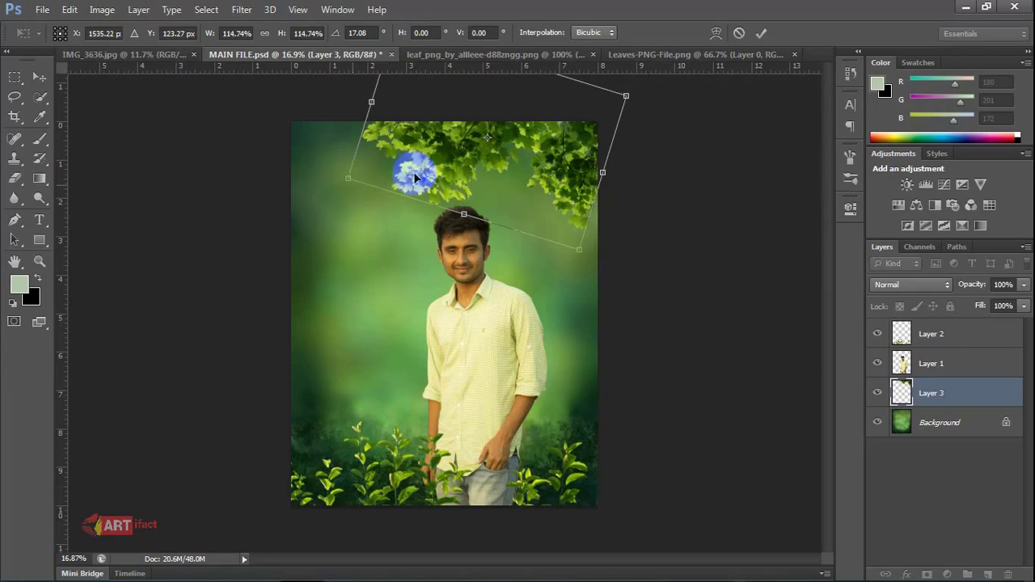
left_click_drag(467, 168, 513, 148)
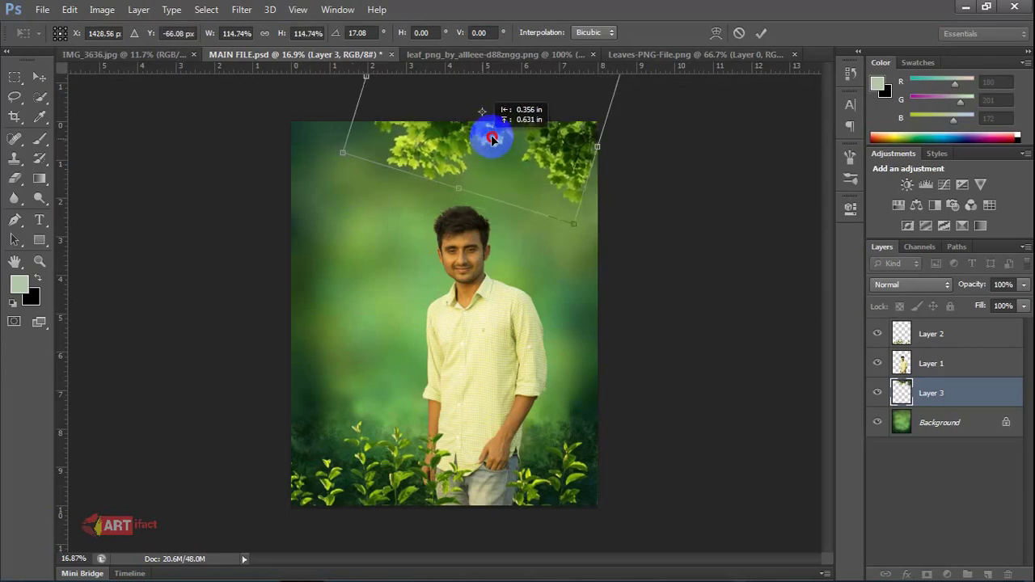
left_click_drag(516, 147, 514, 137)
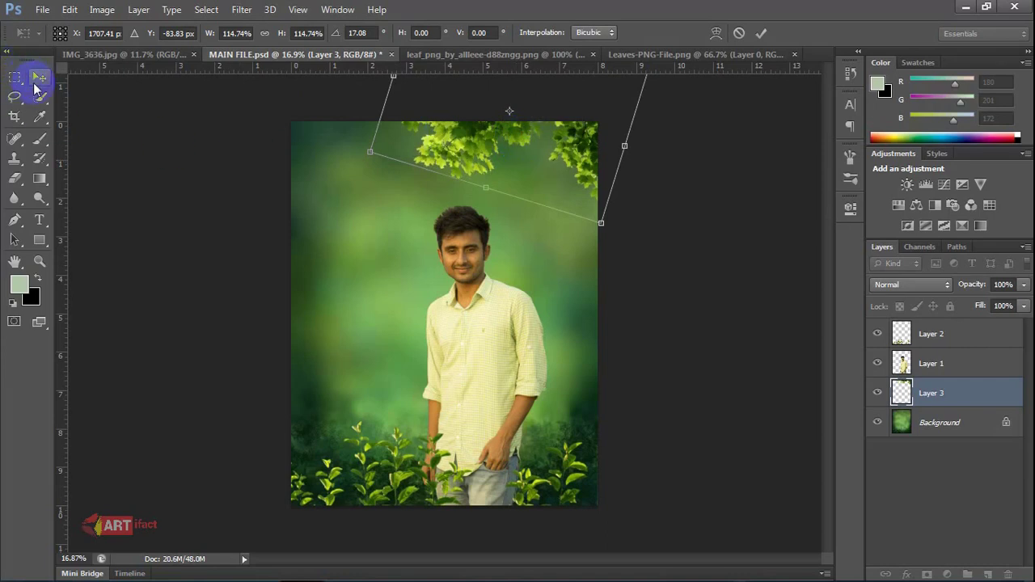
left_click(36, 80)
left_click(432, 234)
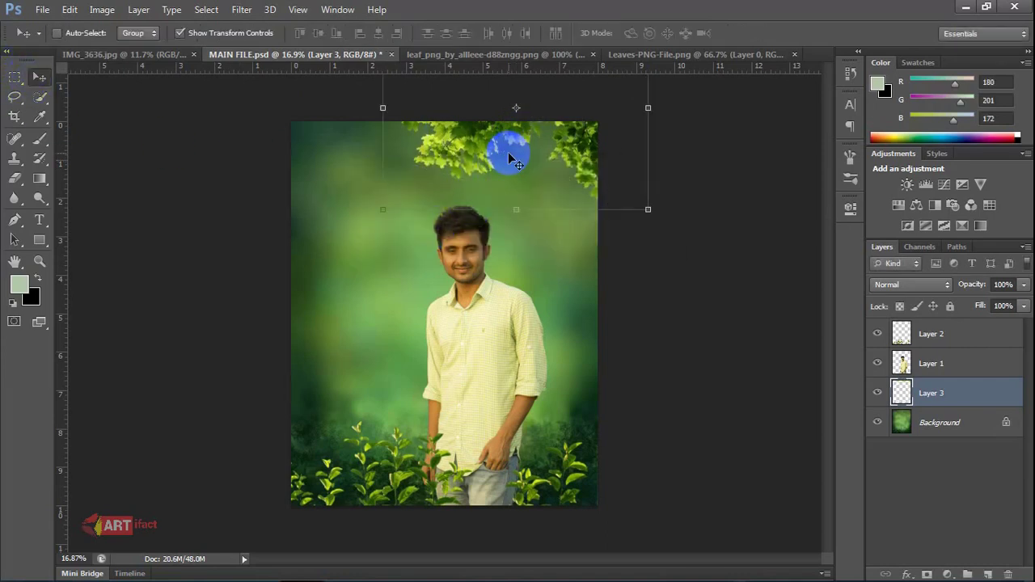
Duplicate Layer 3 as Layer 3 copy
right_click(927, 394)
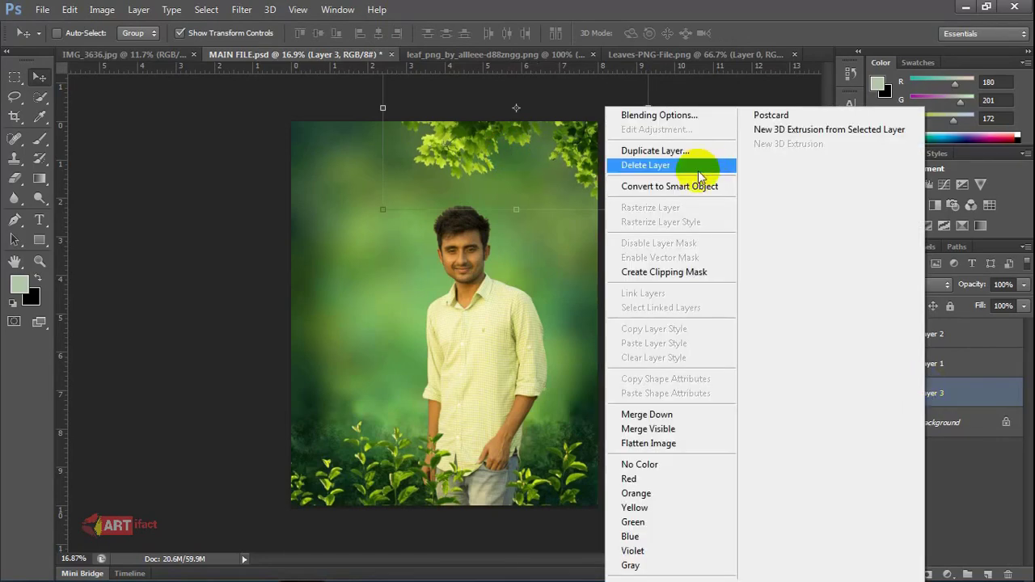
left_click(679, 151)
left_click(649, 170)
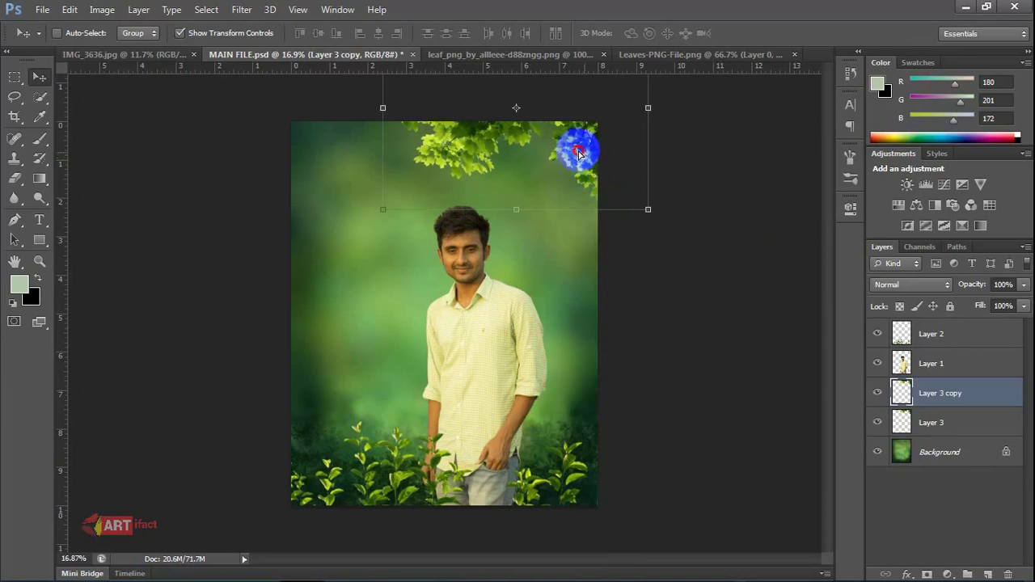
Move the copy to the top-left corner and rotate it about -26°
left_click_drag(573, 150, 347, 162)
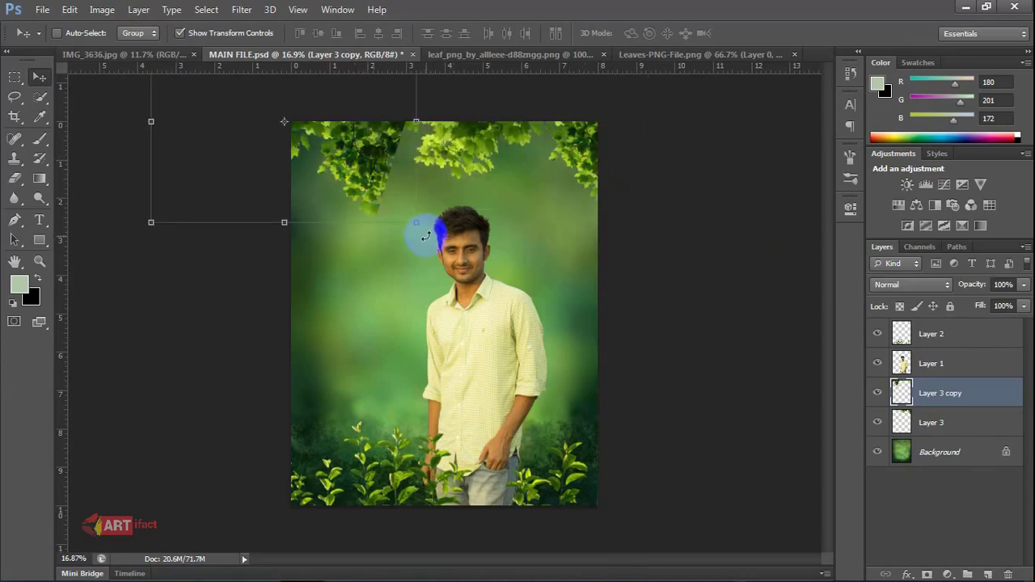
mouse_move(425, 235)
left_mouse_down()
mouse_move(376, 144)
mouse_move(379, 163)
left_mouse_up()
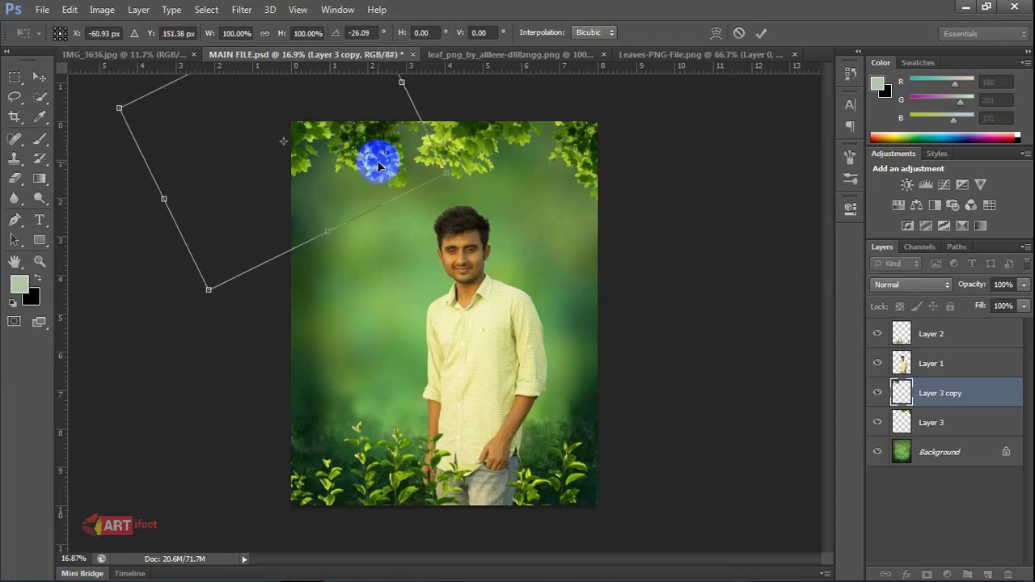
left_click(241, 9)
left_click(241, 10)
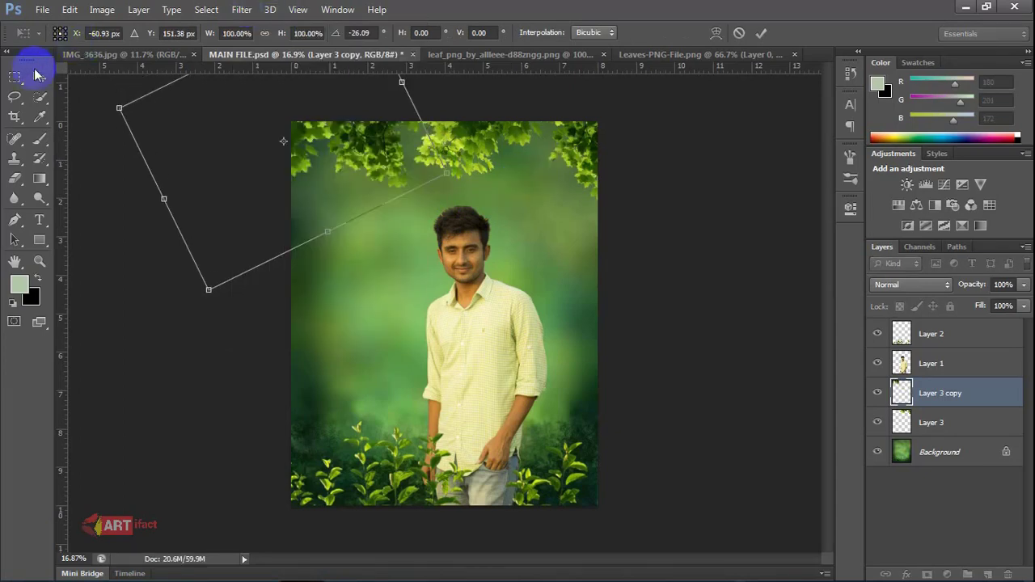
left_click(36, 75)
key("Return")
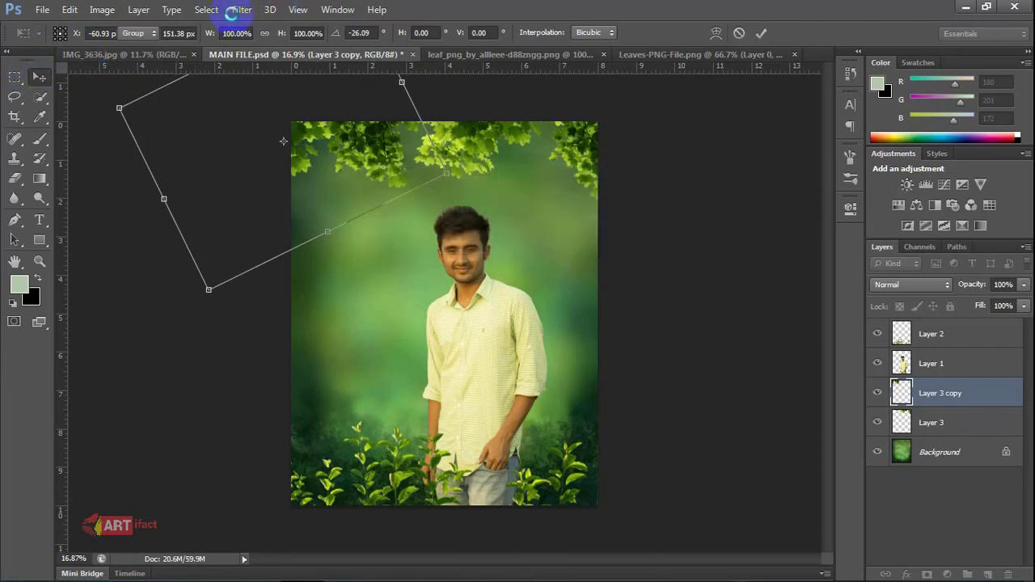
Give Layer 3 copy an 18.2 px Gaussian Blur, nudge it, and move it below Layer 3
left_click(241, 10)
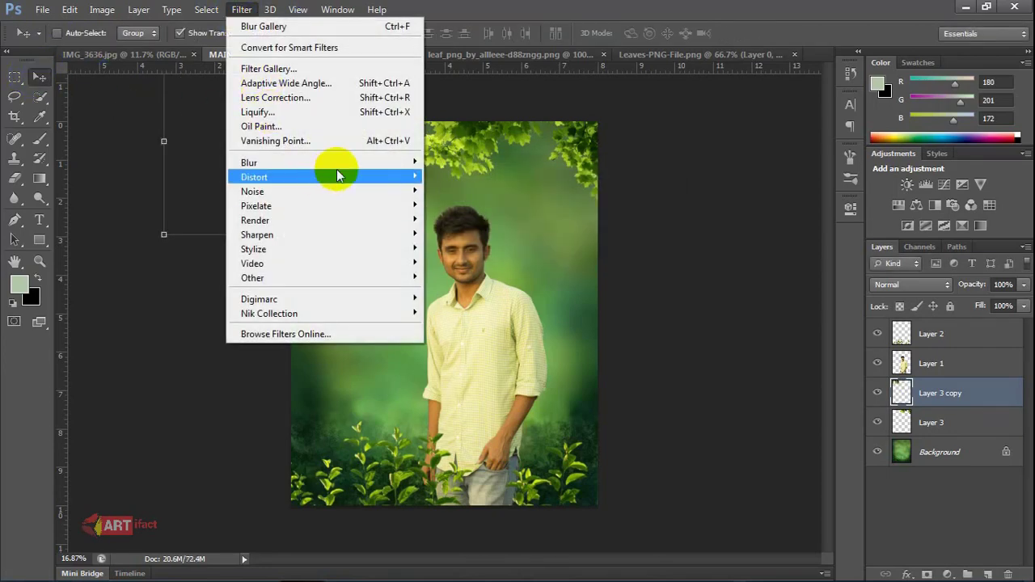
mouse_move(249, 163)
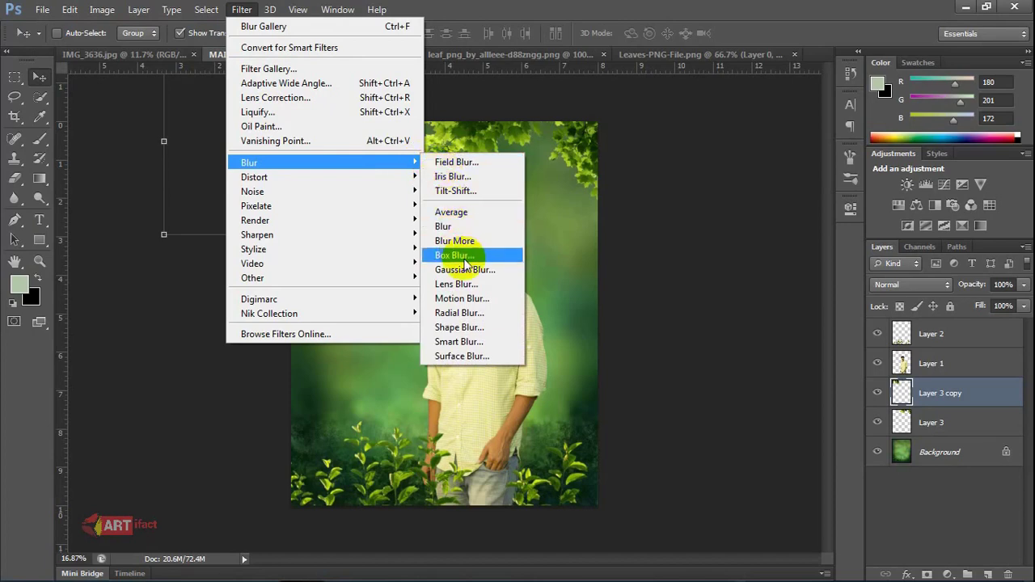
left_click(466, 269)
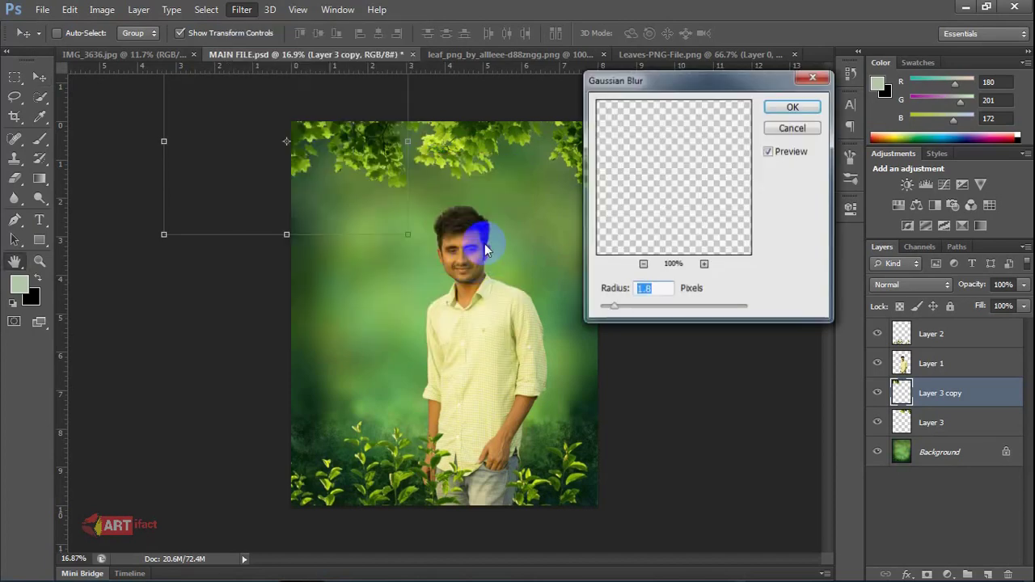
left_click(632, 306)
left_click_drag(657, 309, 684, 314)
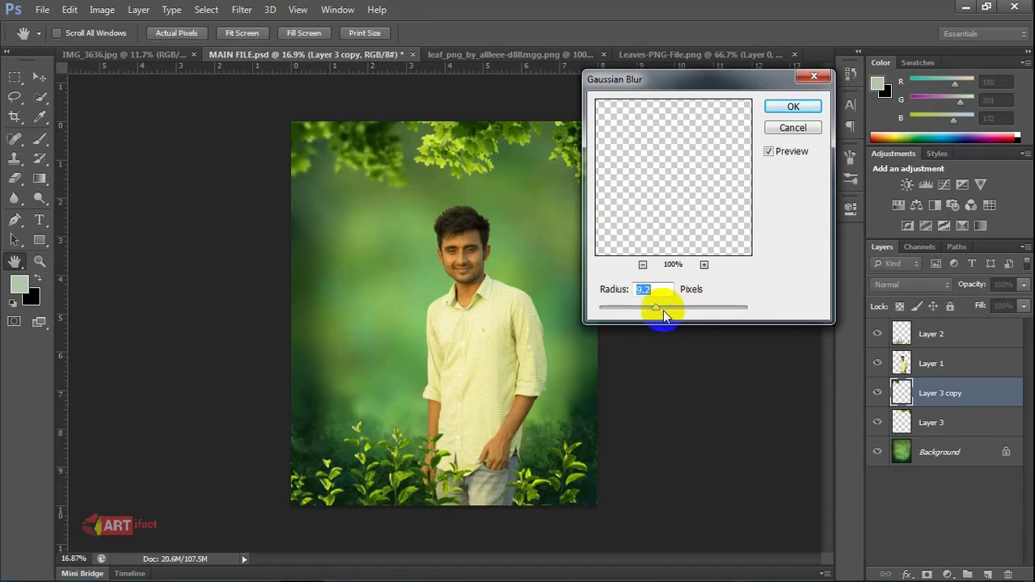
left_click_drag(663, 310, 672, 312)
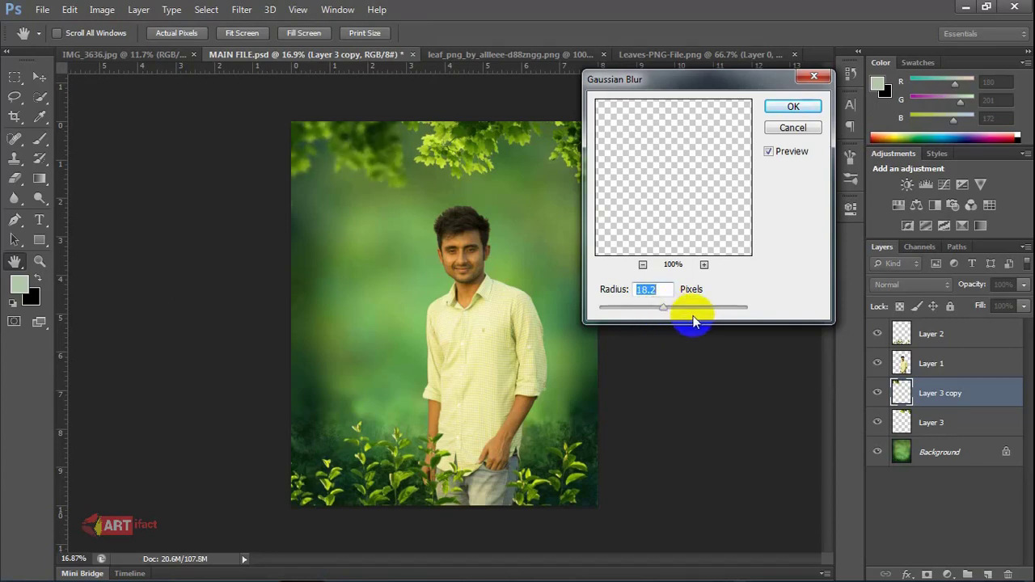
left_click(790, 106)
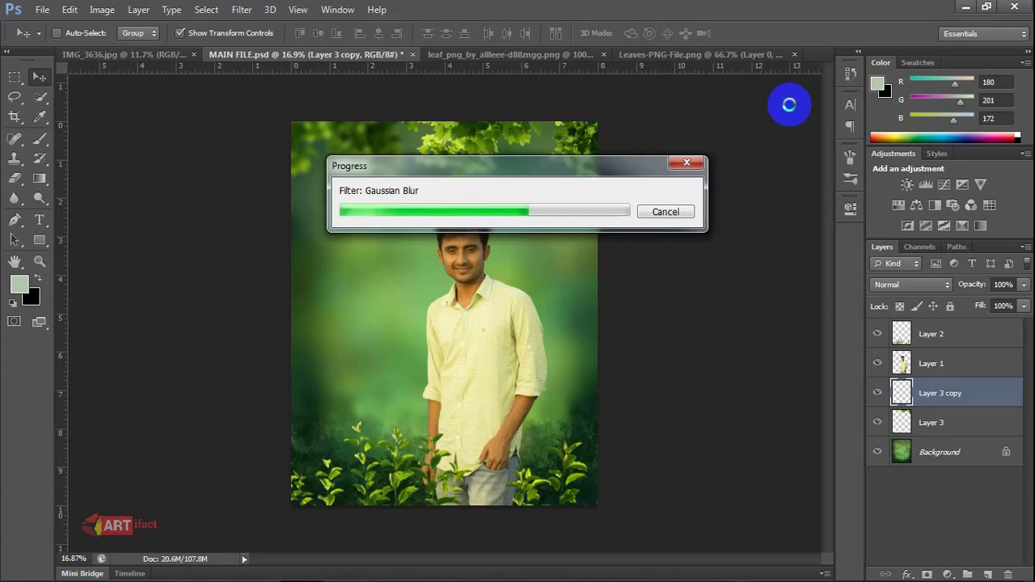
mouse_move(339, 151)
left_mouse_down()
mouse_move(437, 164)
mouse_move(393, 157)
left_mouse_up()
left_click_drag(939, 393, 944, 423)
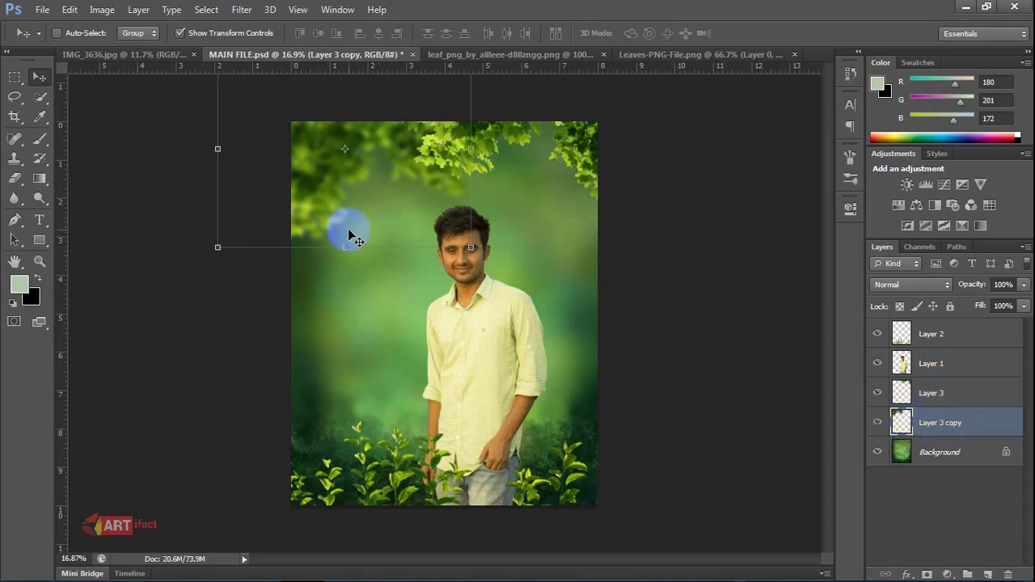
On new Layer 4, dab a soft f7e866 pale-yellow brush spot left of the man's head
left_click(35, 77)
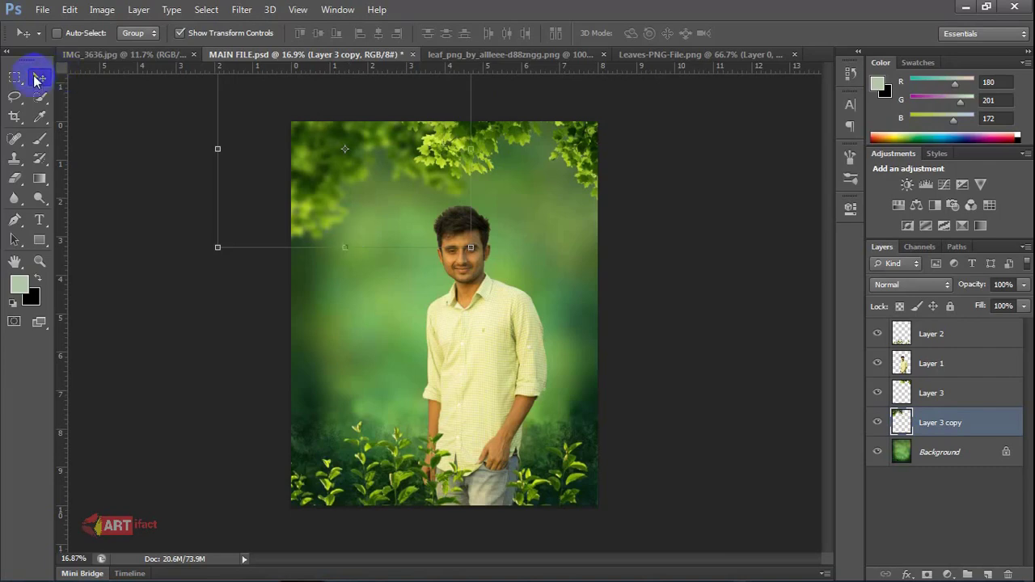
left_click(990, 573)
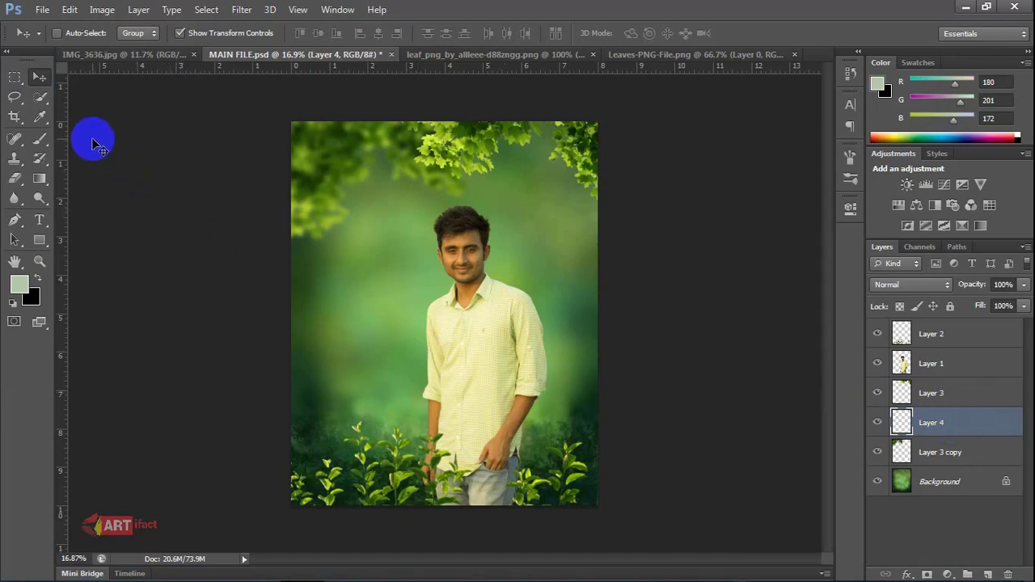
left_click(40, 139)
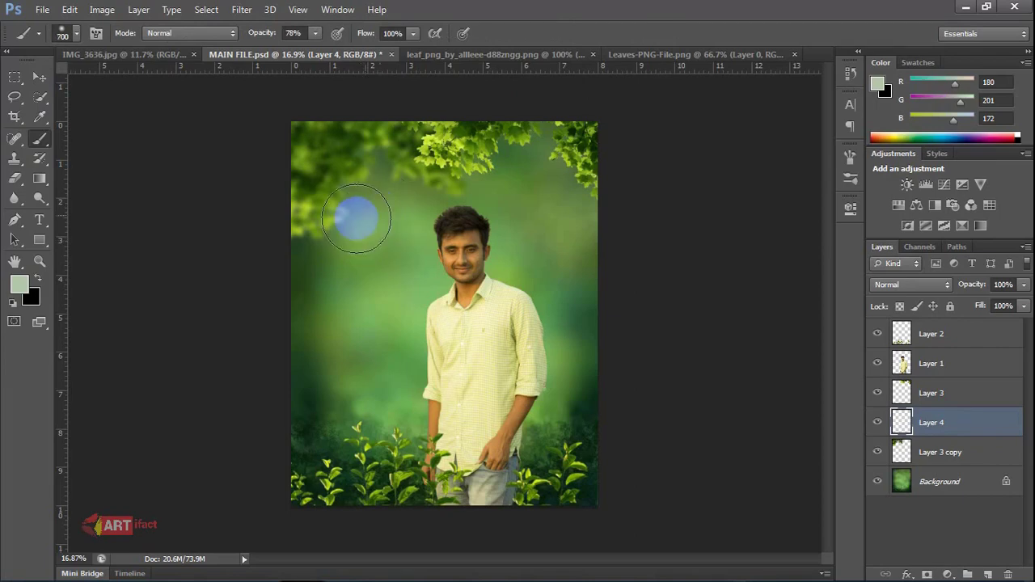
left_click(18, 283)
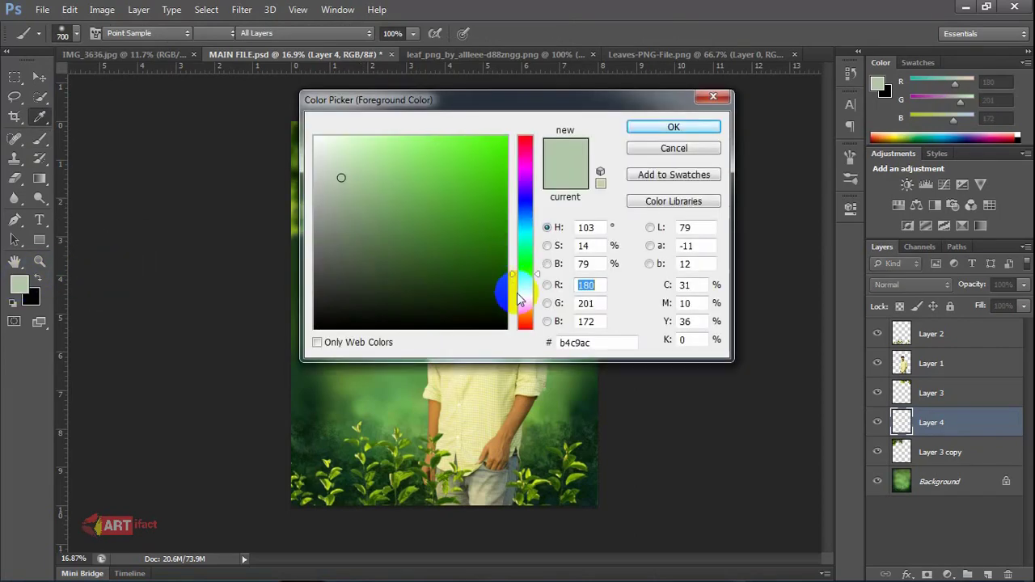
left_click(518, 299)
left_click(428, 143)
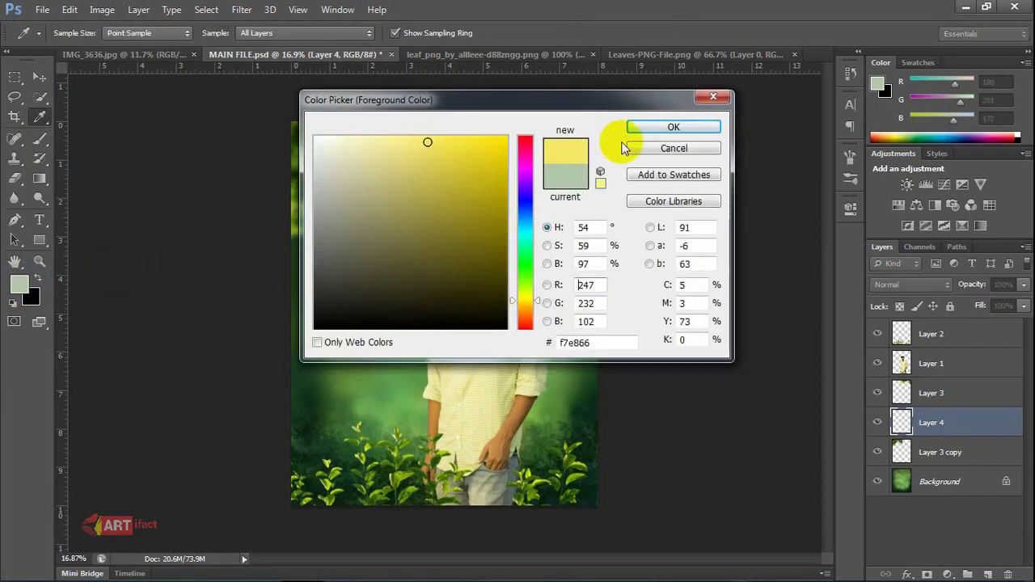
left_click(673, 127)
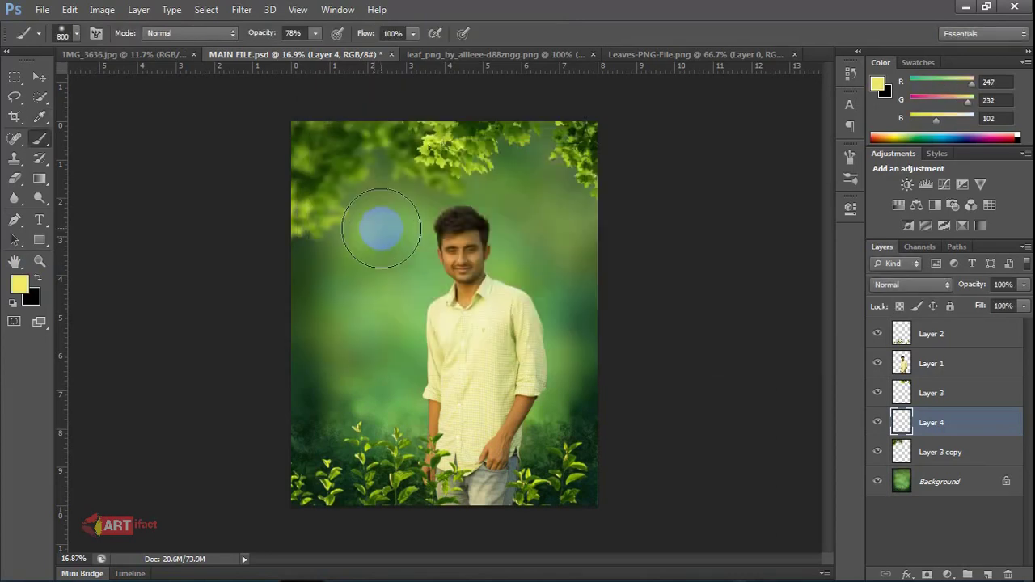
left_click(384, 229)
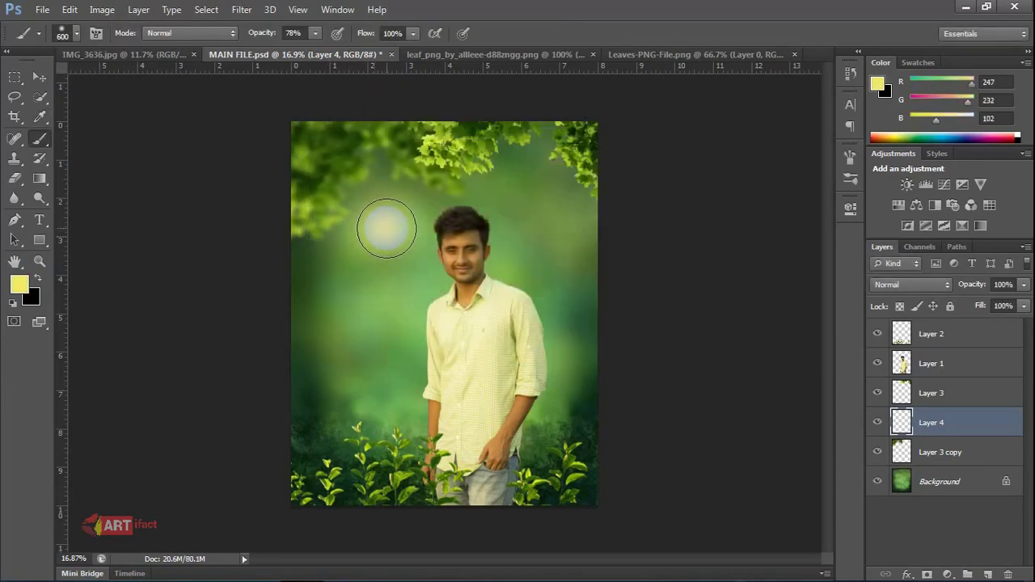
left_click(38, 85)
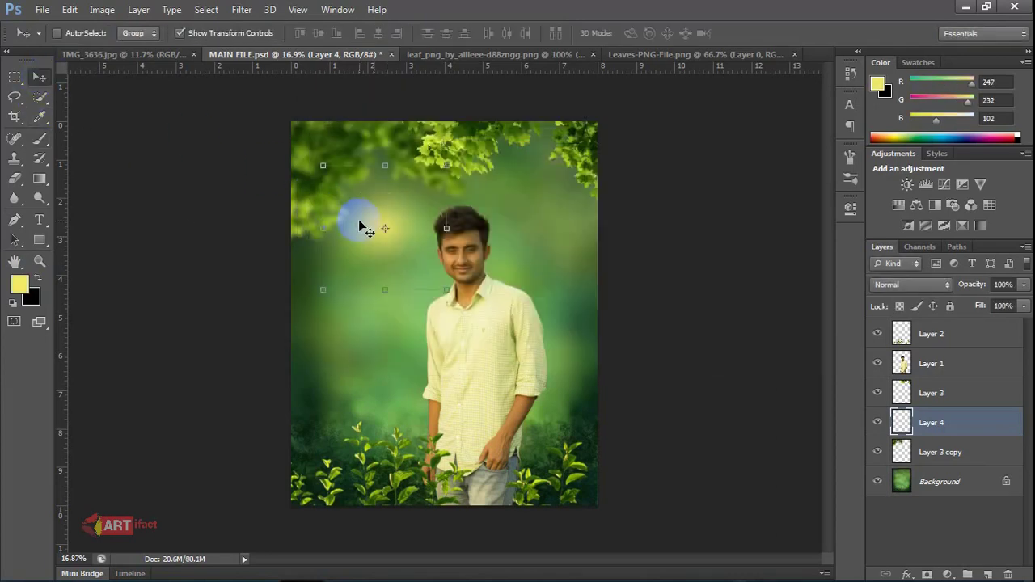
Enlarge the yellow glow on Layer 4 and move it toward the top-left
left_click(244, 115)
left_click_drag(244, 115, 187, 69)
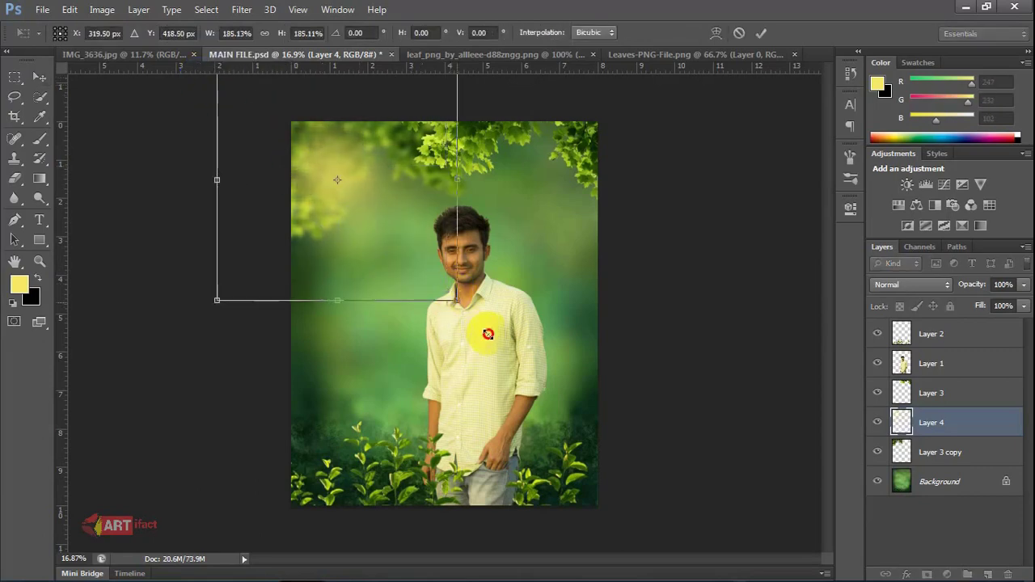
left_click_drag(447, 288, 490, 333)
left_click_drag(400, 245, 365, 183)
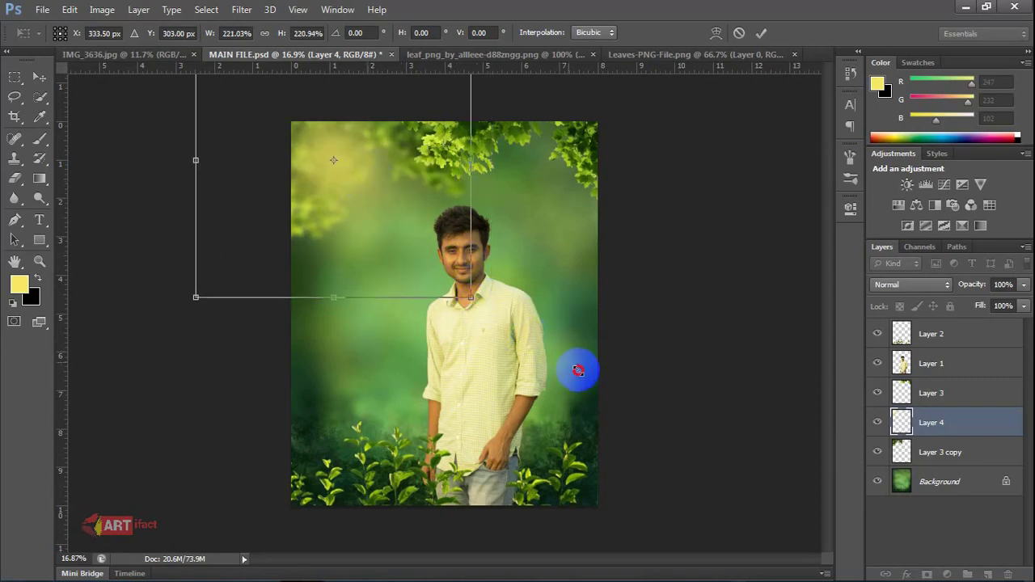
left_click_drag(577, 370, 646, 477)
left_click_drag(523, 289, 450, 209)
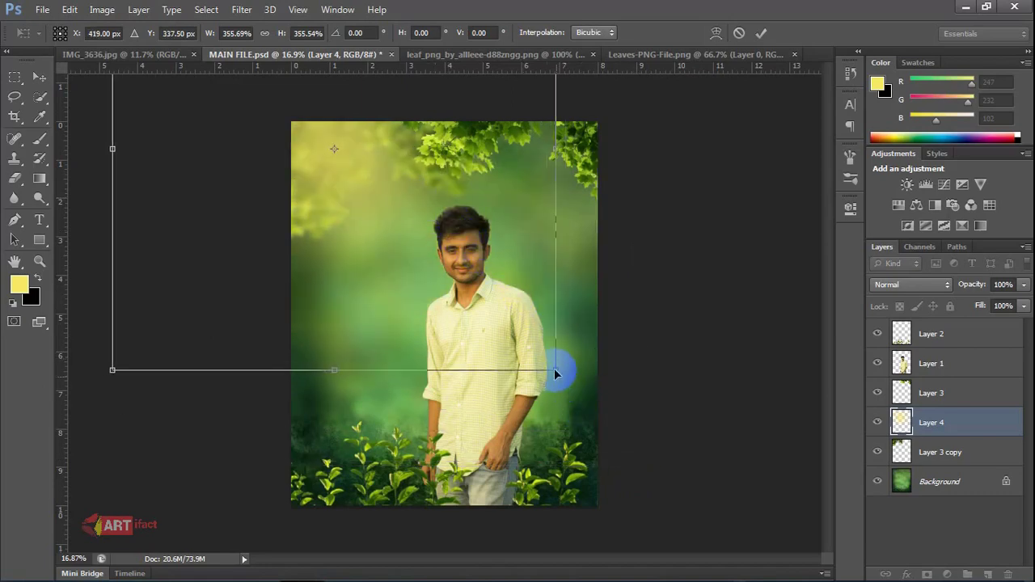
left_click_drag(450, 210, 469, 225)
Fine-tune the glow to about 269% by 245%, undo the skew, and apply the transformation
left_click_drag(549, 362, 462, 273)
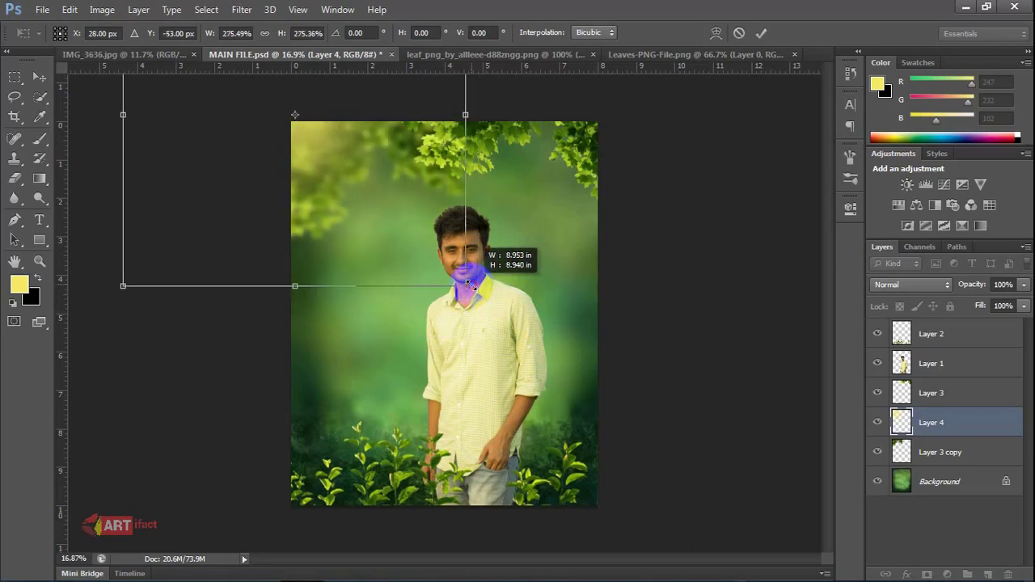
left_click_drag(392, 229, 403, 246)
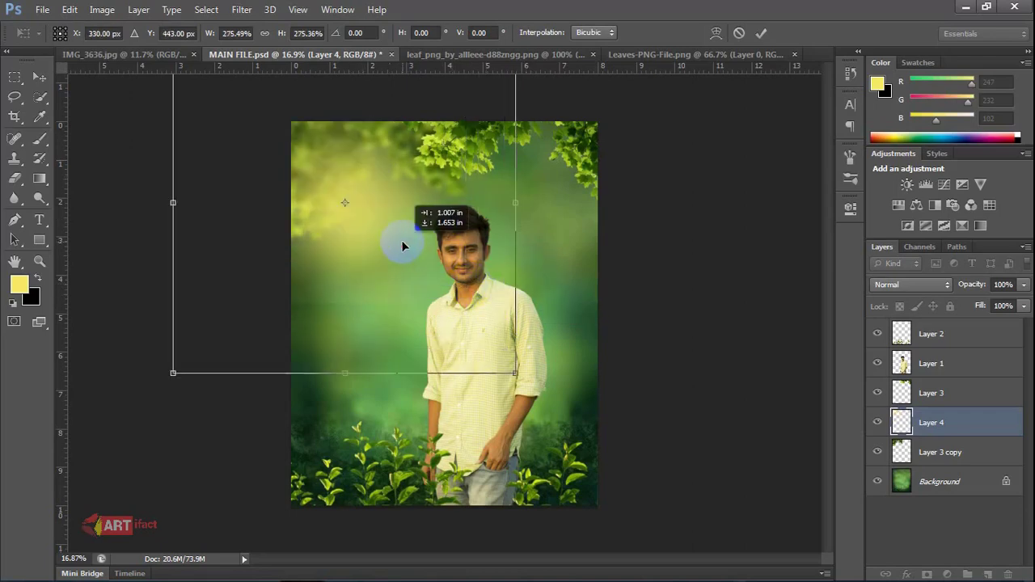
mouse_move(516, 374)
left_mouse_down()
mouse_move(507, 336)
mouse_move(503, 350)
left_mouse_up()
mouse_move(404, 250)
left_mouse_down()
mouse_move(373, 191)
mouse_move(391, 214)
left_mouse_up()
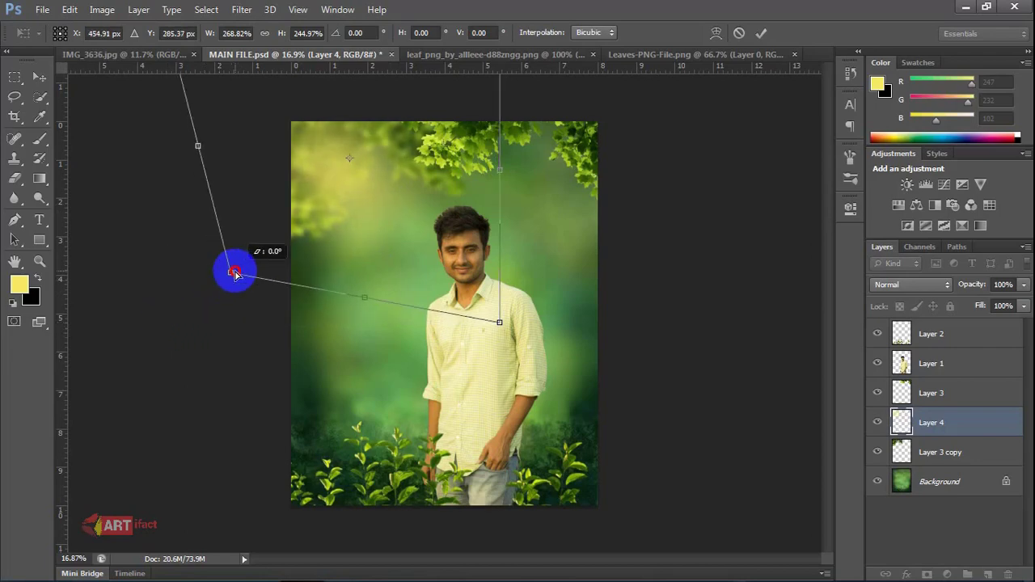
left_click_drag(165, 322, 236, 270)
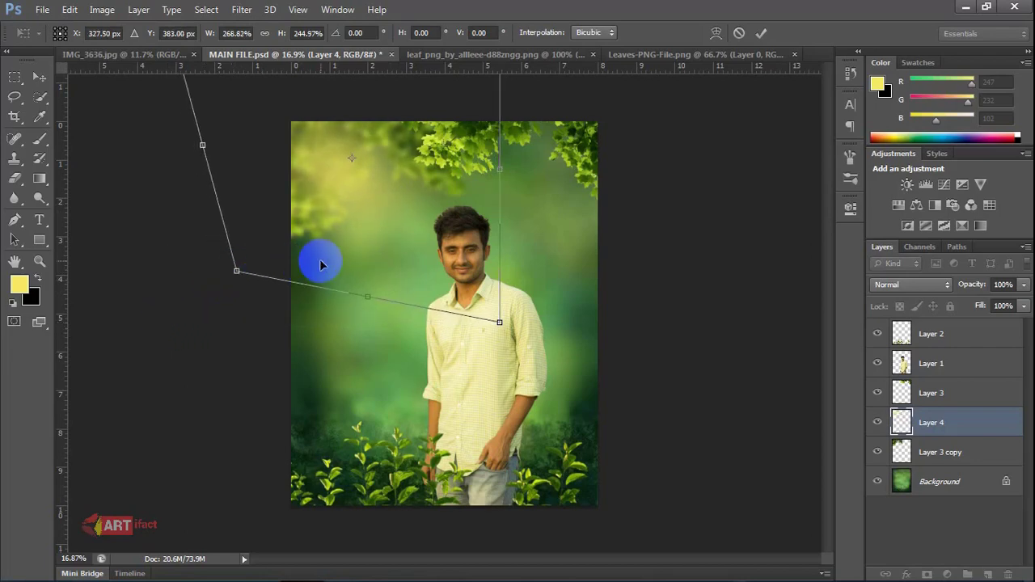
key("ctrl+z")
left_click(39, 76)
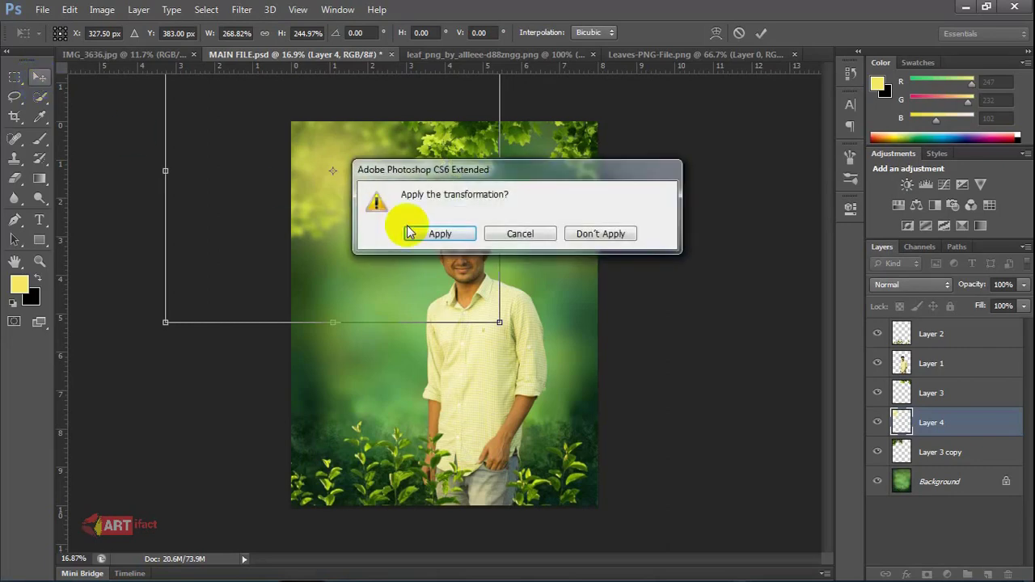
left_click(411, 232)
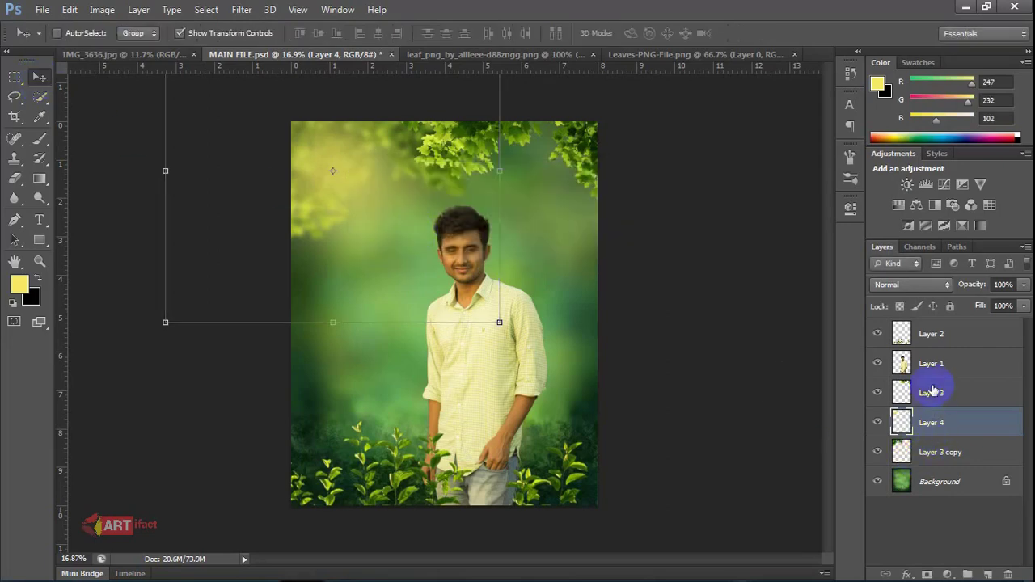
Add a Curves adjustment layer clipped to the man's Layer 1
left_click(936, 365)
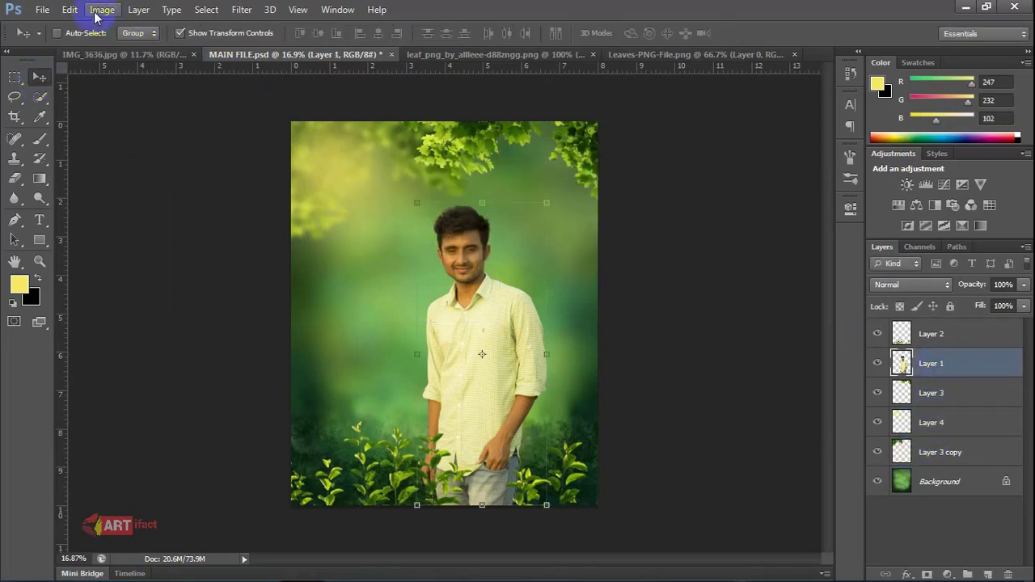
left_click(948, 574)
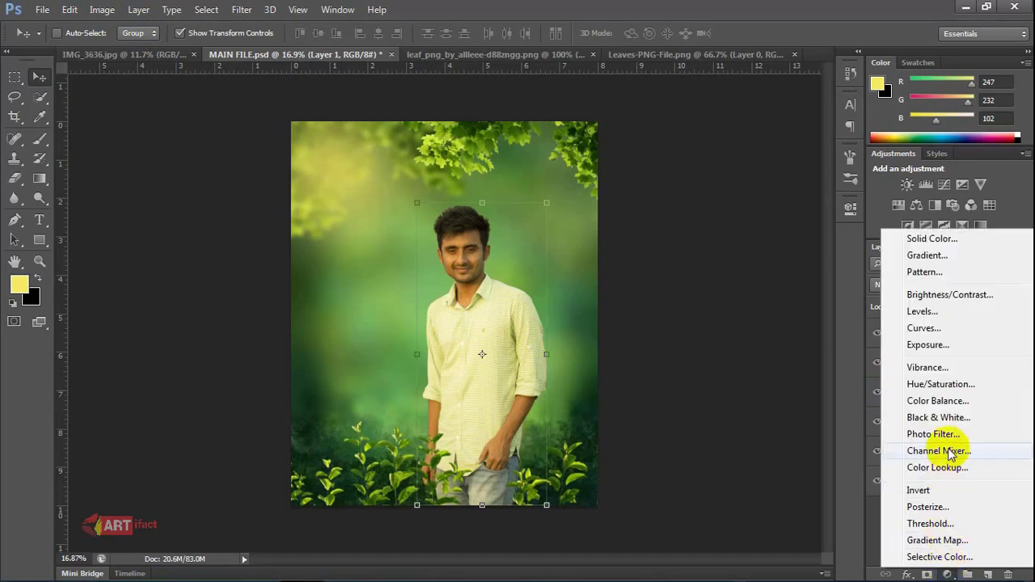
left_click(943, 328)
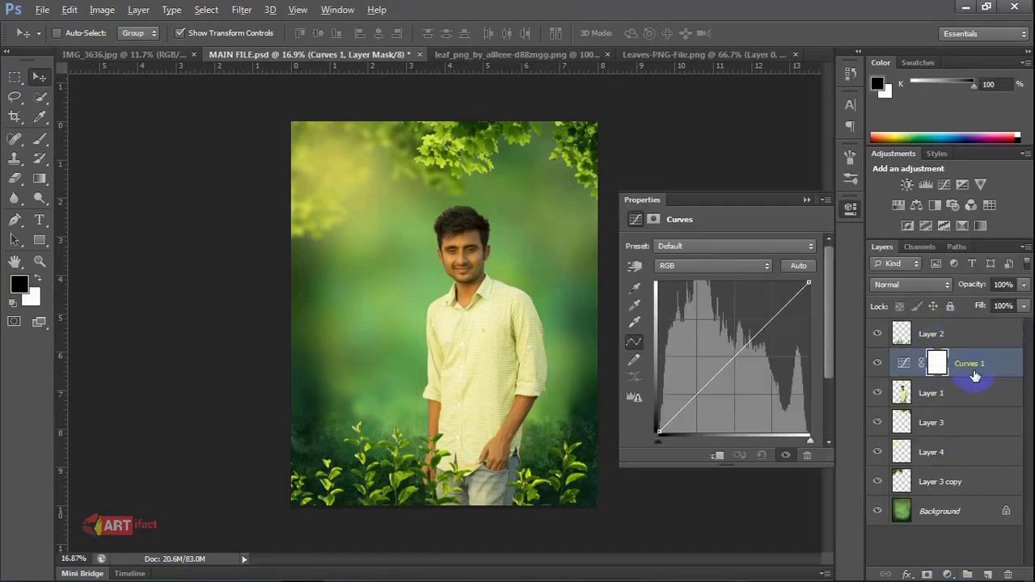
left_click(975, 372, "alt")
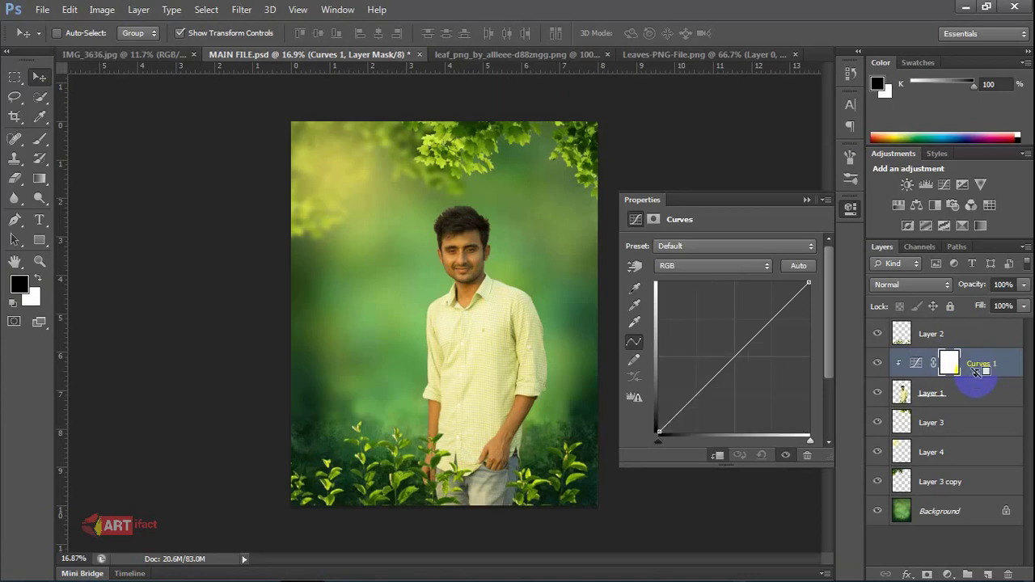
Pull the Blue curve's midtones down and lift the Green curve very slightly
left_click(704, 270)
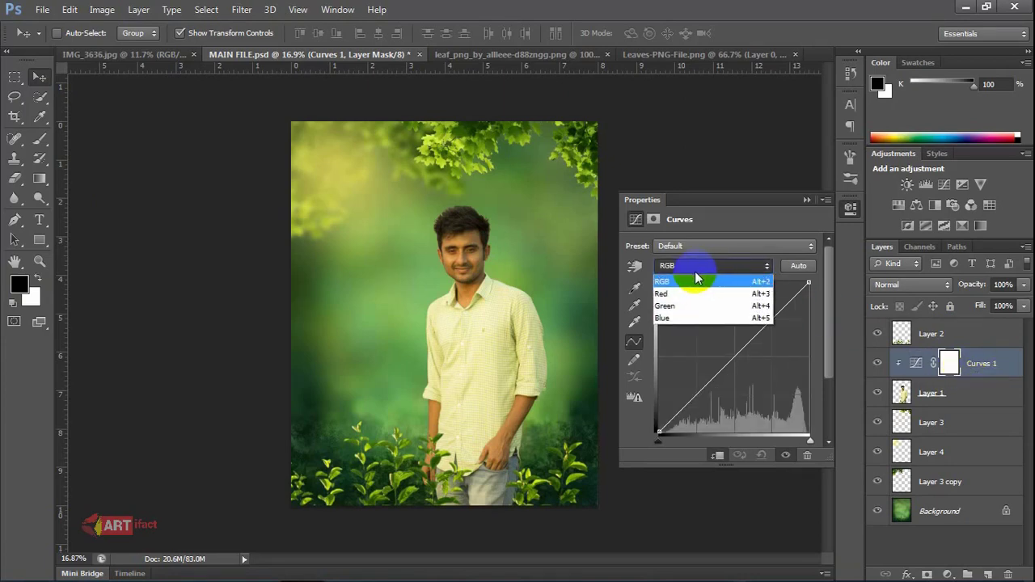
left_click(711, 317)
mouse_move(744, 344)
left_mouse_down()
mouse_move(745, 363)
mouse_move(736, 332)
mouse_move(776, 353)
mouse_move(754, 348)
left_mouse_up()
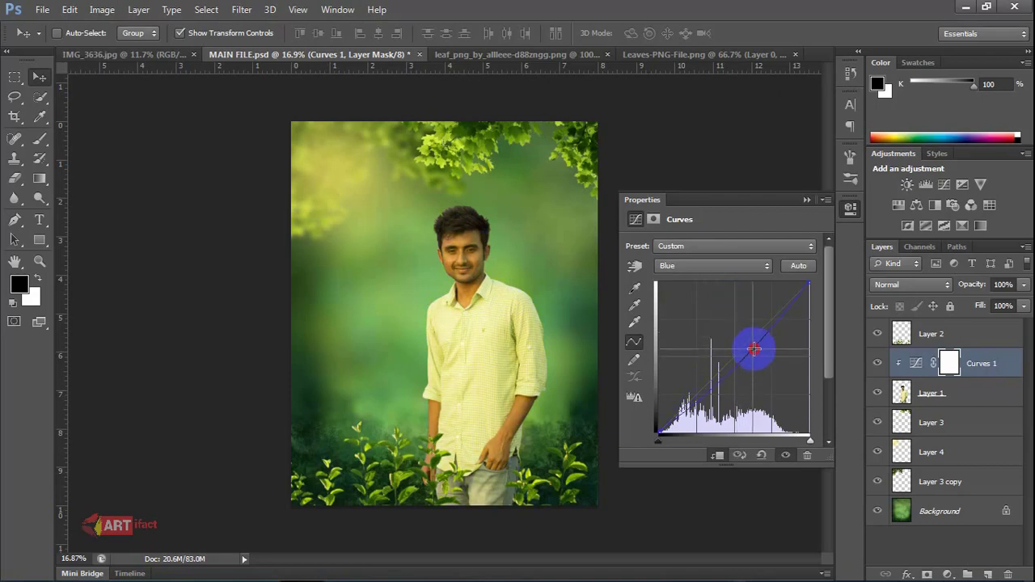
left_click(711, 265)
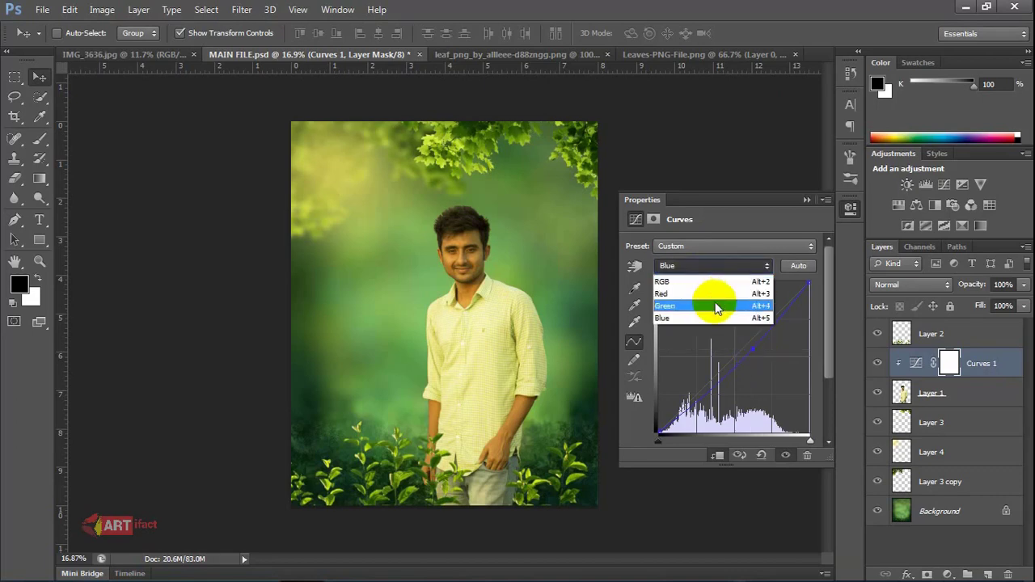
left_click(716, 296)
left_click_drag(738, 346, 738, 335)
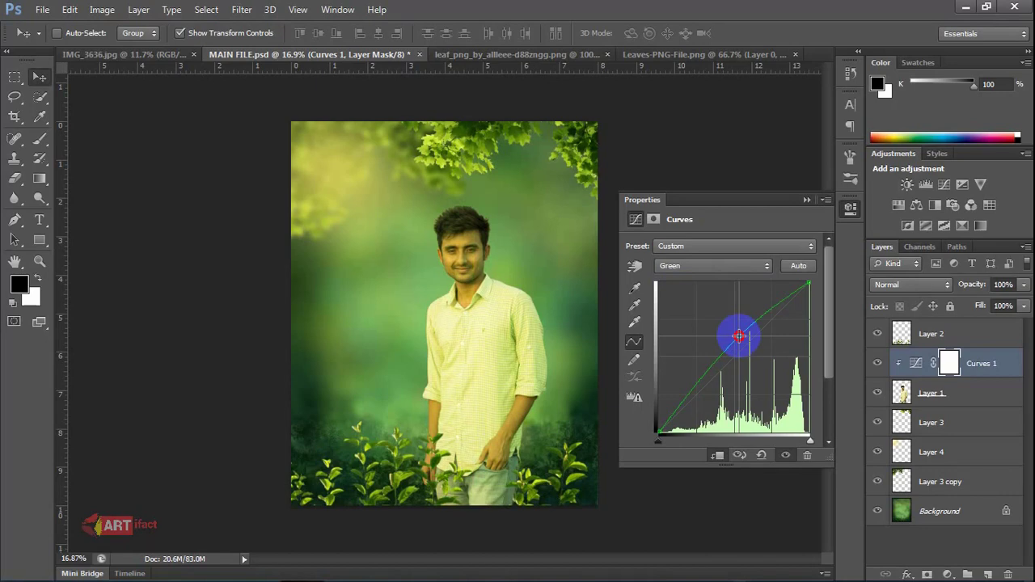
left_click_drag(738, 335, 740, 340)
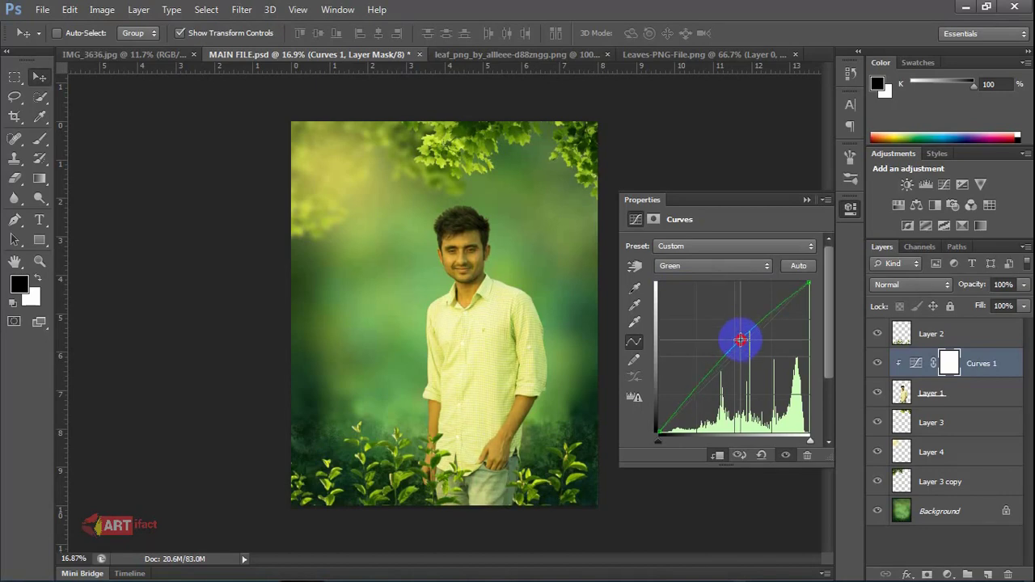
Raise the Red curve's midtones slightly with a new control point
left_click(730, 266)
left_click(730, 293)
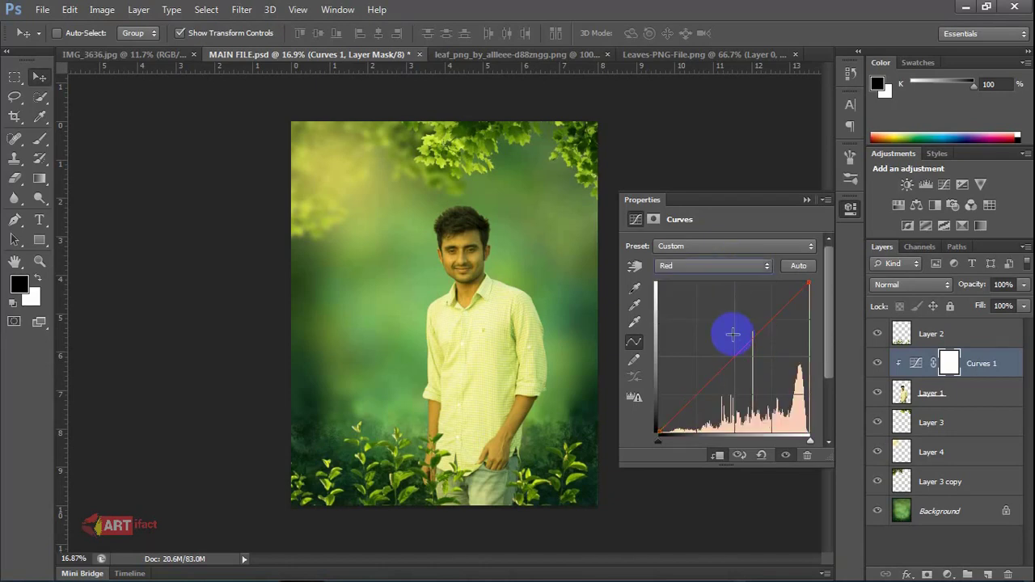
left_click(744, 350)
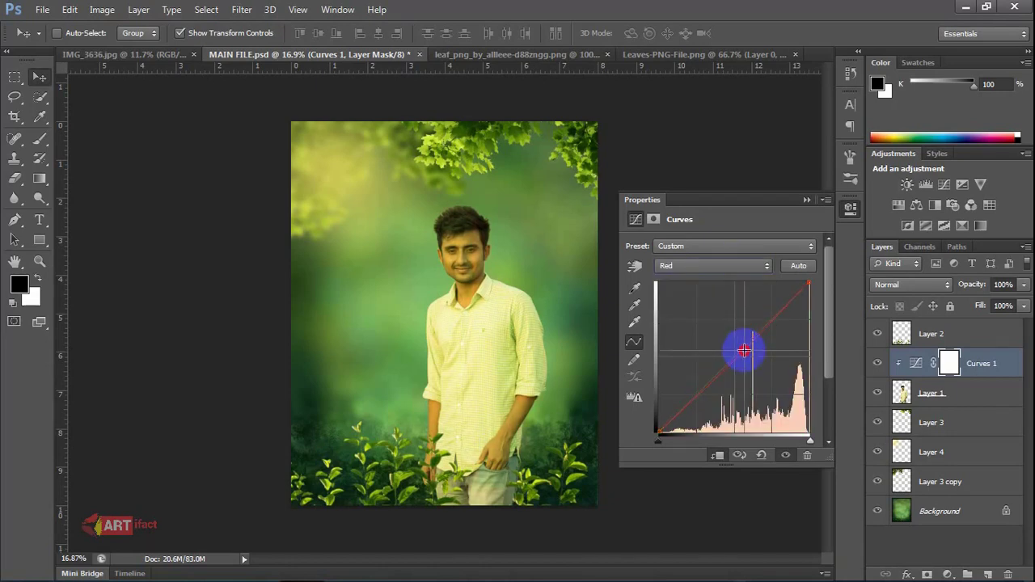
mouse_move(744, 349)
left_mouse_down()
mouse_move(743, 359)
mouse_move(742, 349)
left_mouse_up()
left_click(805, 199)
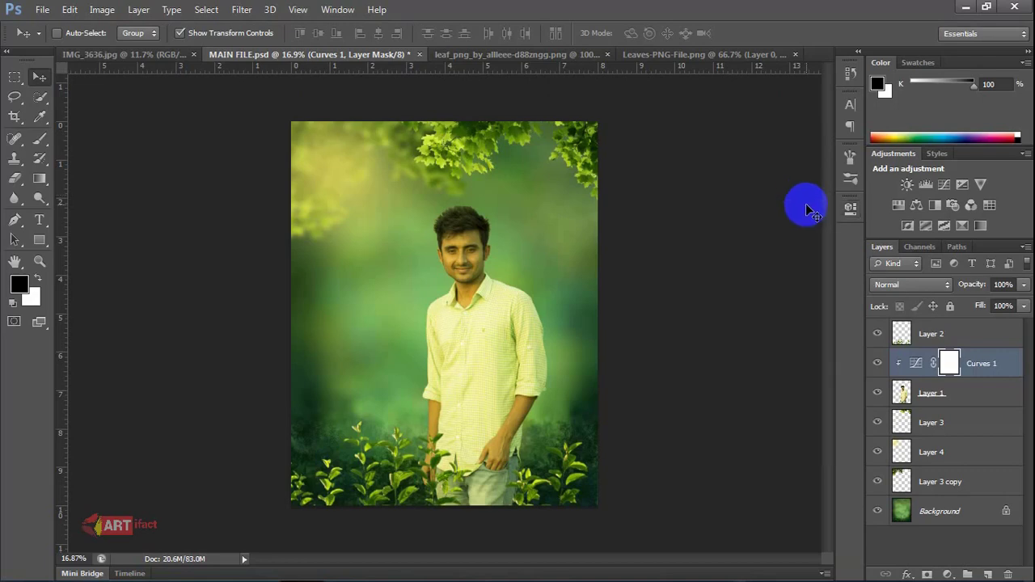
Convert the locked Background into an editable Layer 0
left_click(926, 338)
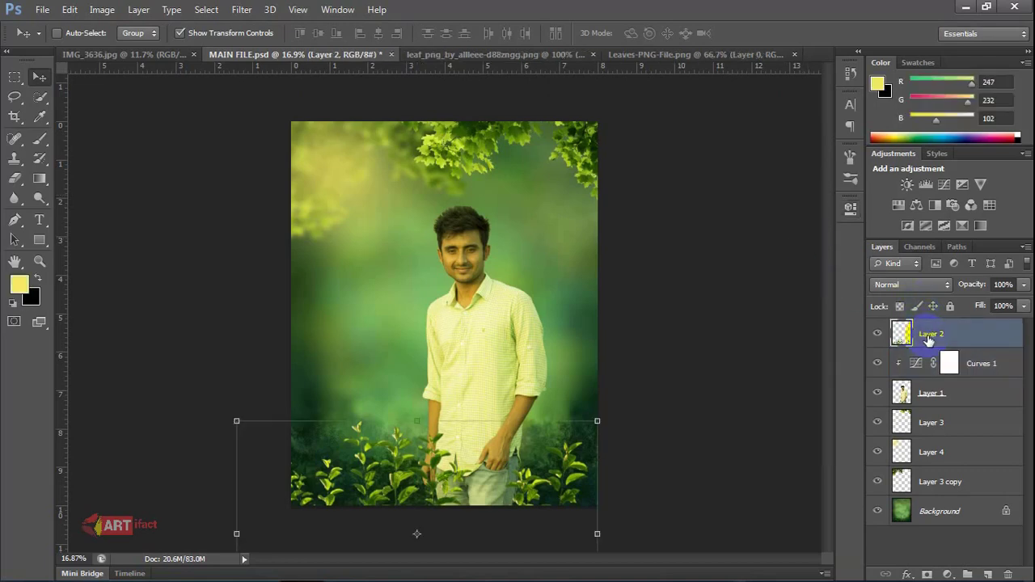
left_click(40, 77)
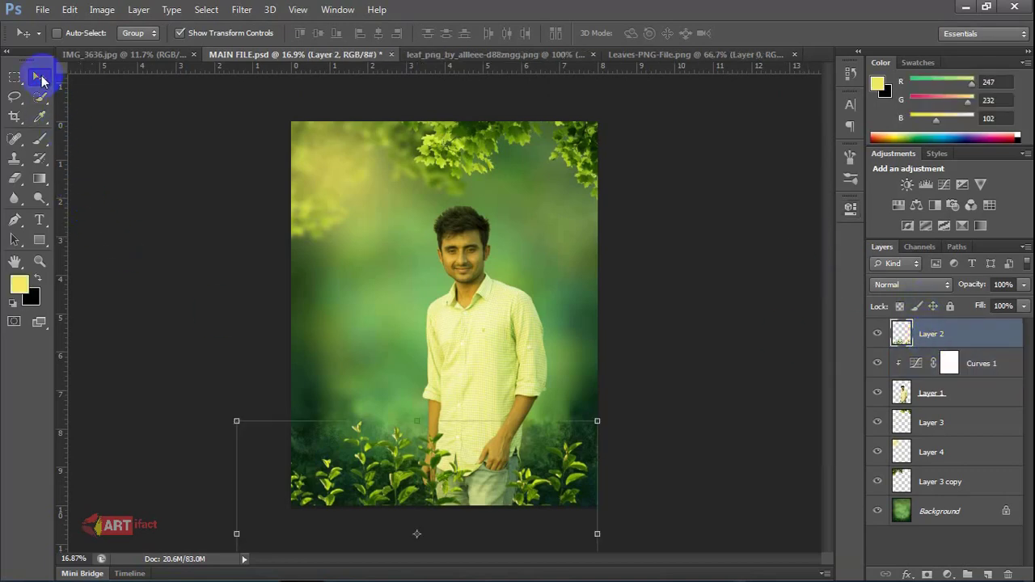
left_click(14, 77)
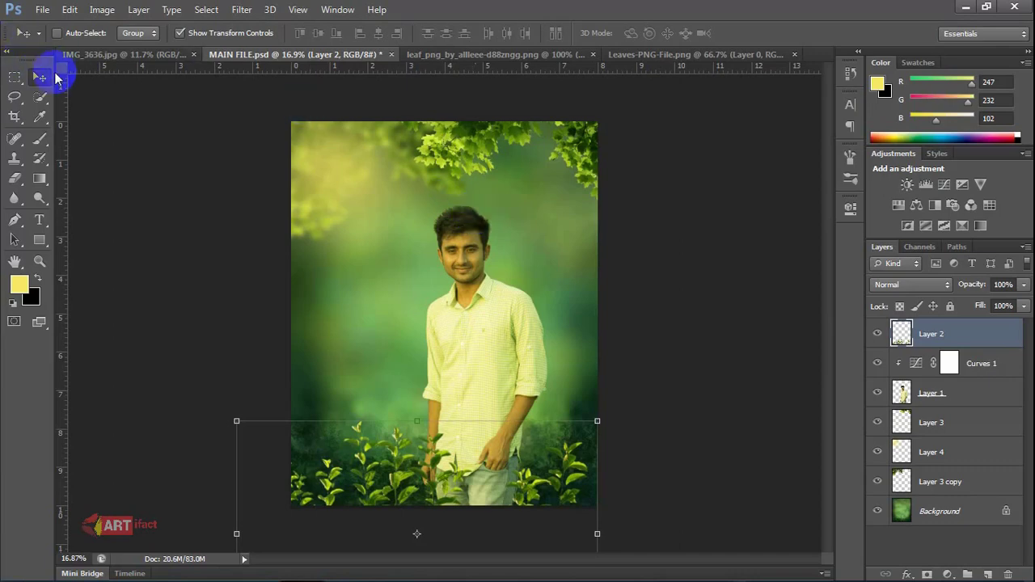
double_click(930, 511)
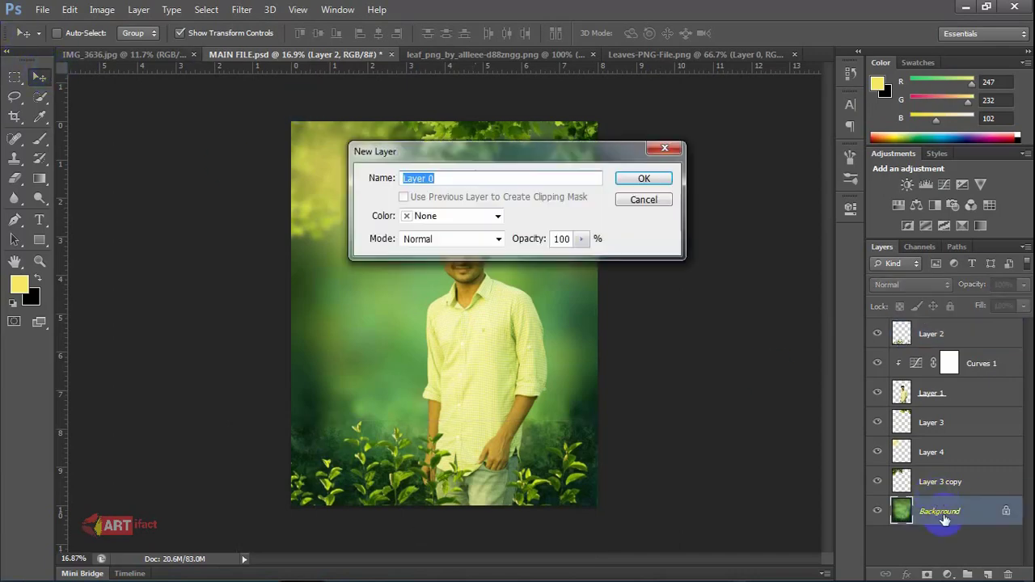
left_click(645, 182)
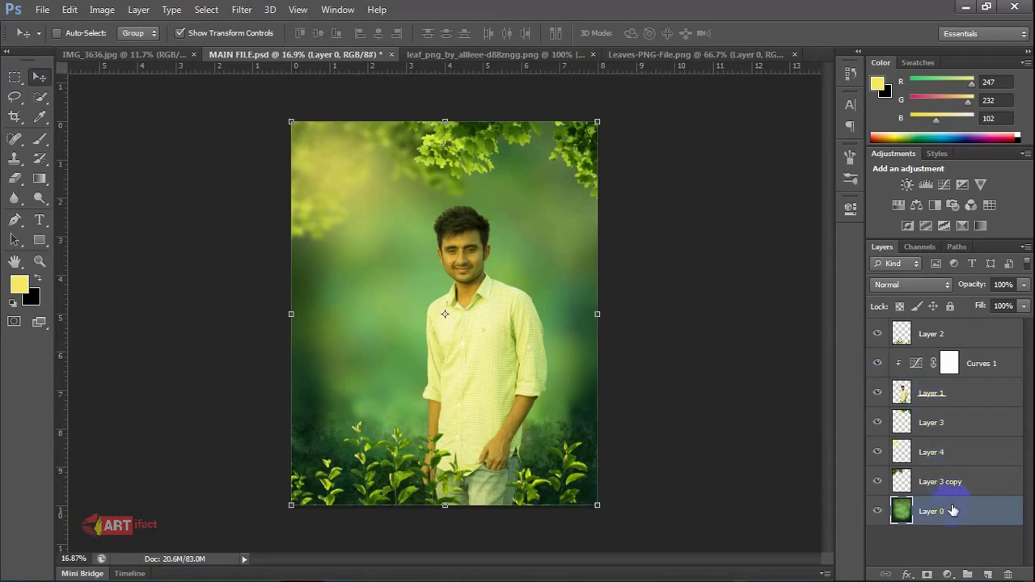
Put all layers, Layer 0 through Layer 2, into a collapsed Group 1
left_click(935, 334, "shift")
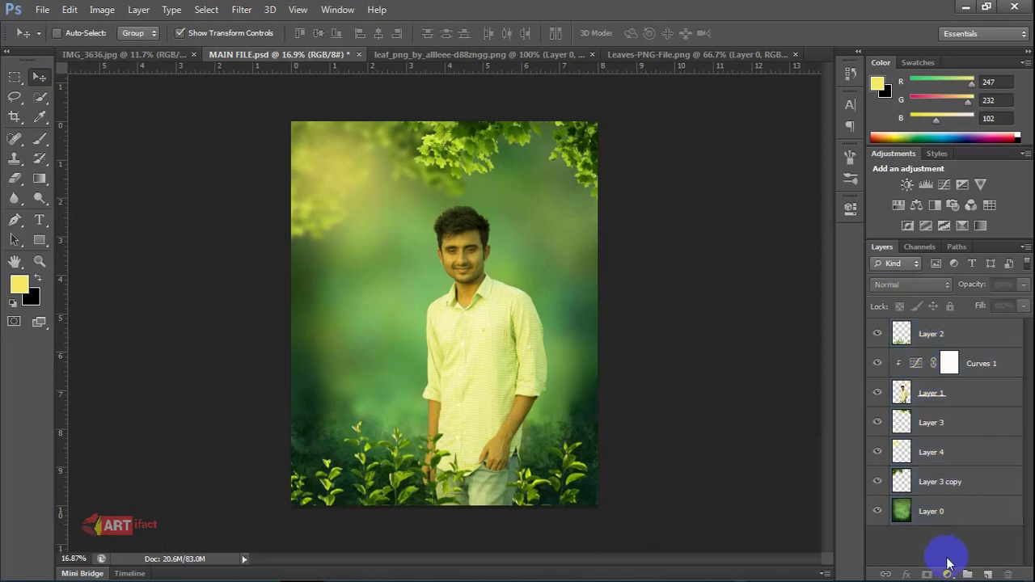
left_click(967, 574)
left_click(952, 529)
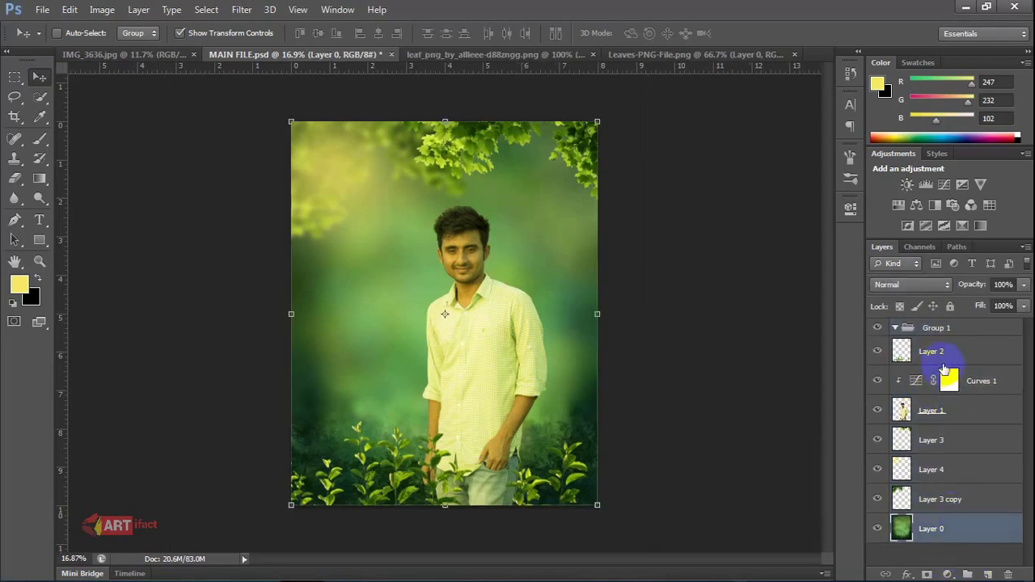
left_click(940, 328, "shift")
left_click_drag(941, 327, 943, 328)
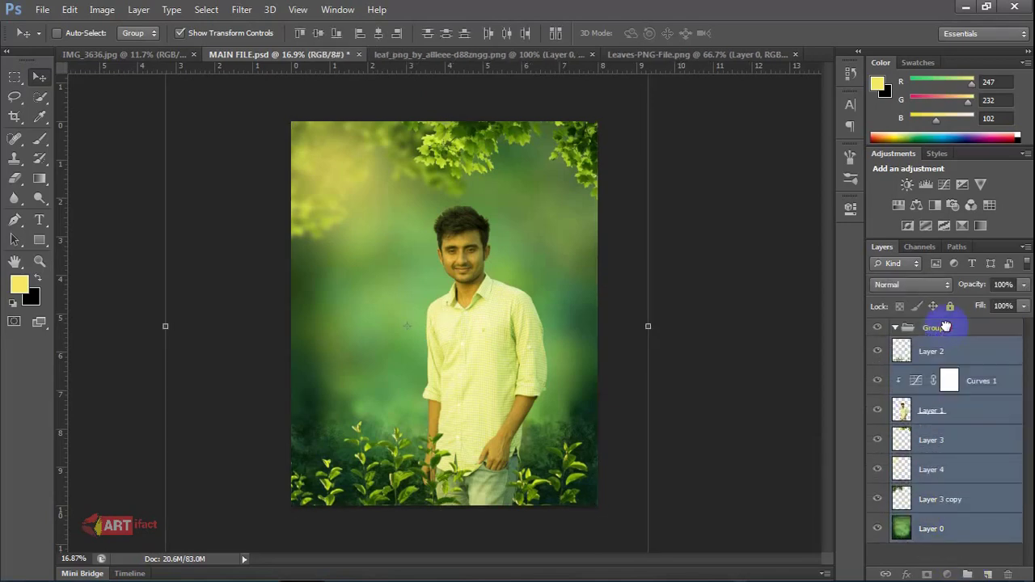
left_click(896, 328)
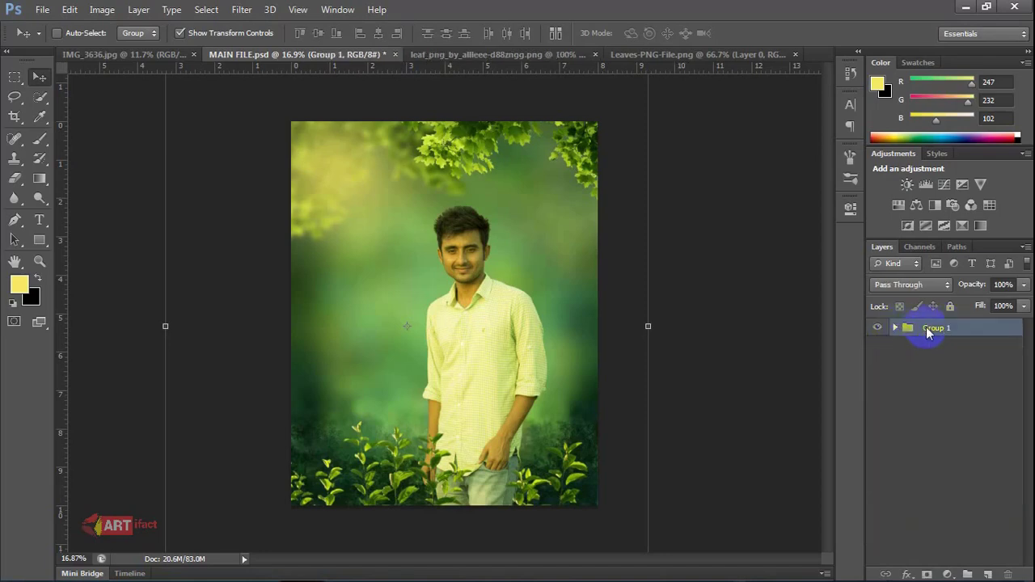
Duplicate Group 1 and merge the Group 1 copy into a single layer
right_click(927, 331)
left_click(808, 216)
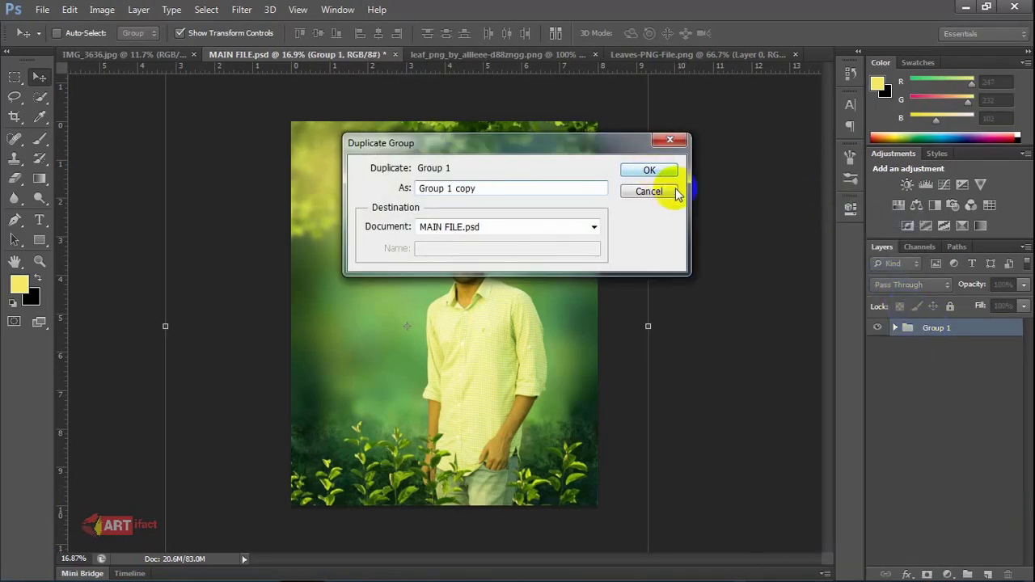
left_click(649, 171)
right_click(918, 333)
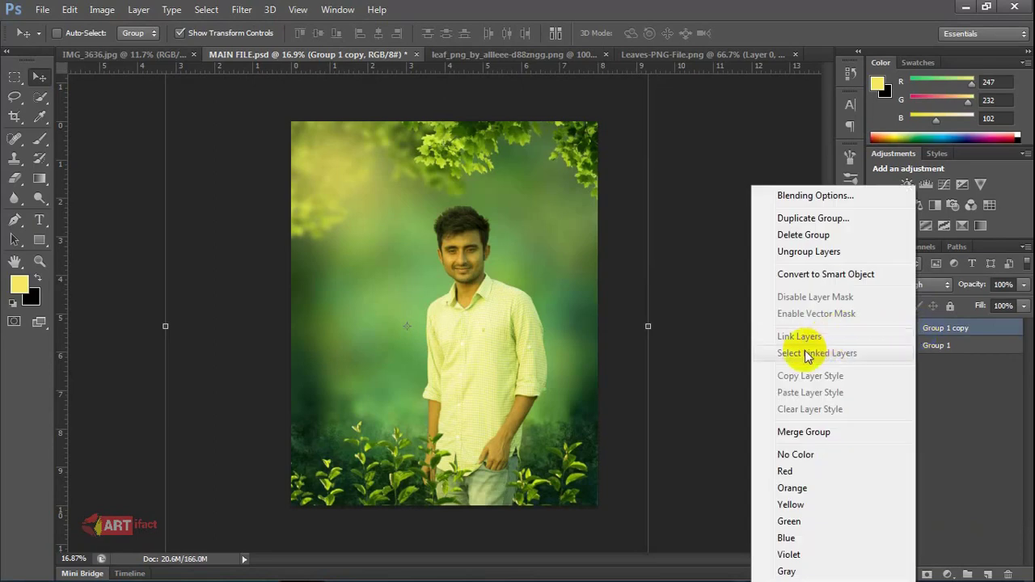
left_click(792, 432)
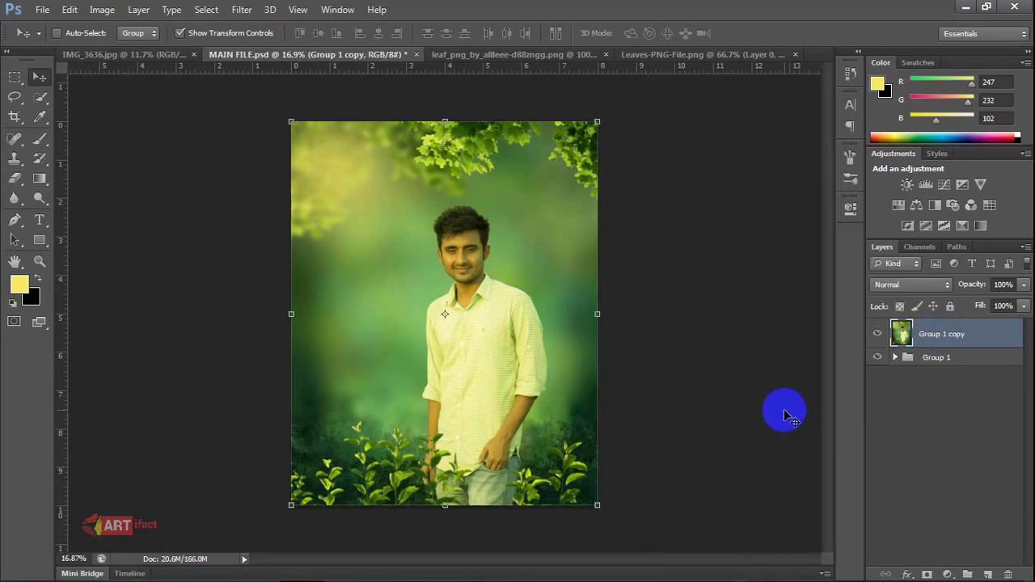
Launch Color Efex Pro 4 on the merged layer and apply Cross Processing, method B04 at 28%
left_click(263, 12)
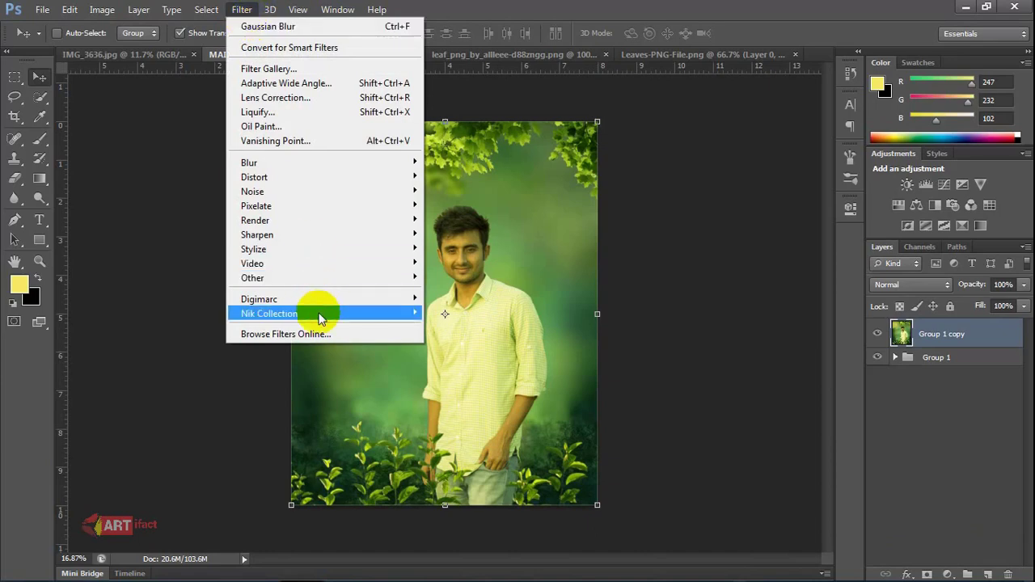
mouse_move(323, 313)
left_click(473, 326)
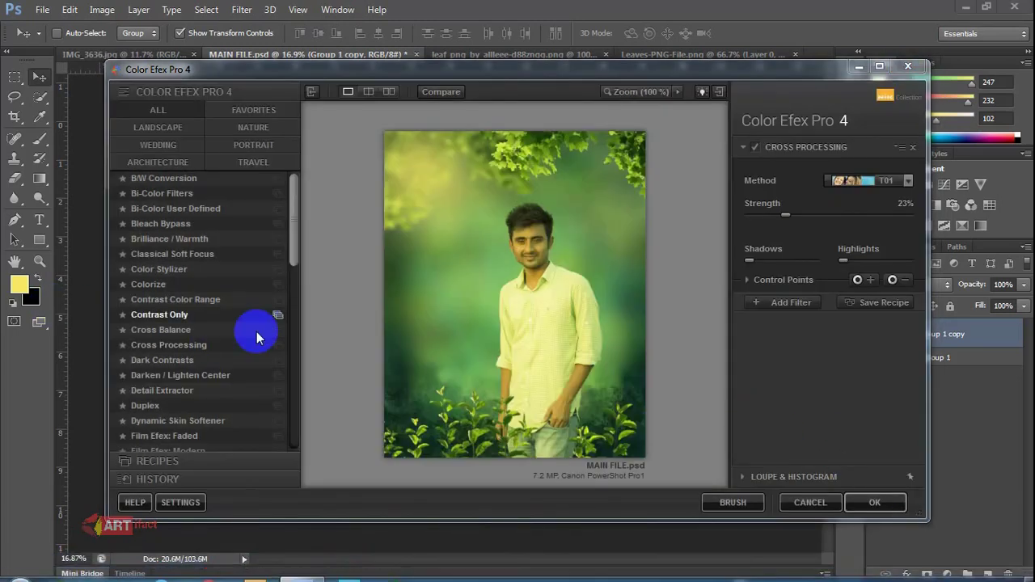
left_click(207, 345)
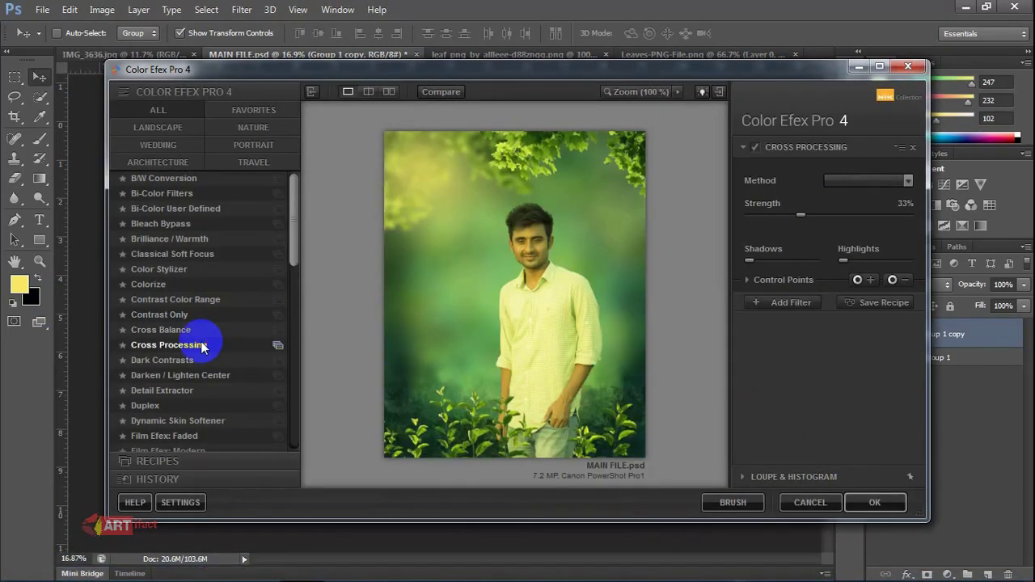
left_click(840, 181)
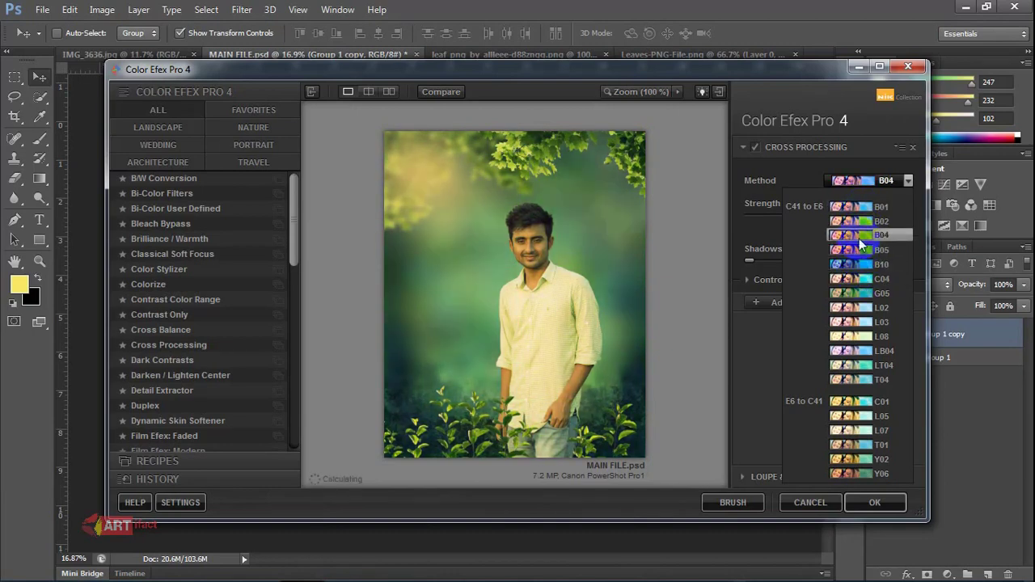
left_click(861, 241)
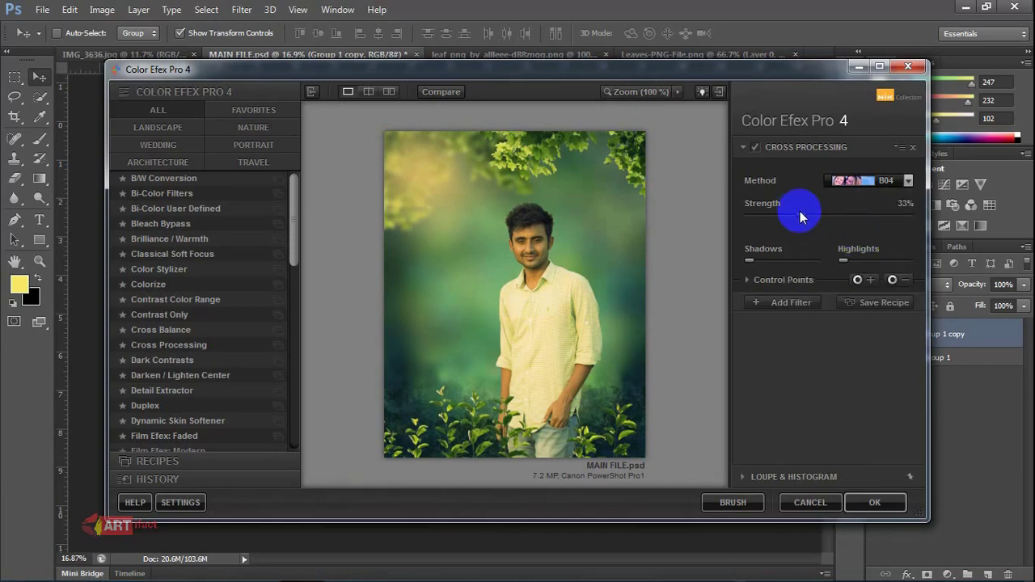
mouse_move(880, 230)
left_mouse_down()
mouse_move(853, 212)
mouse_move(794, 215)
left_mouse_up()
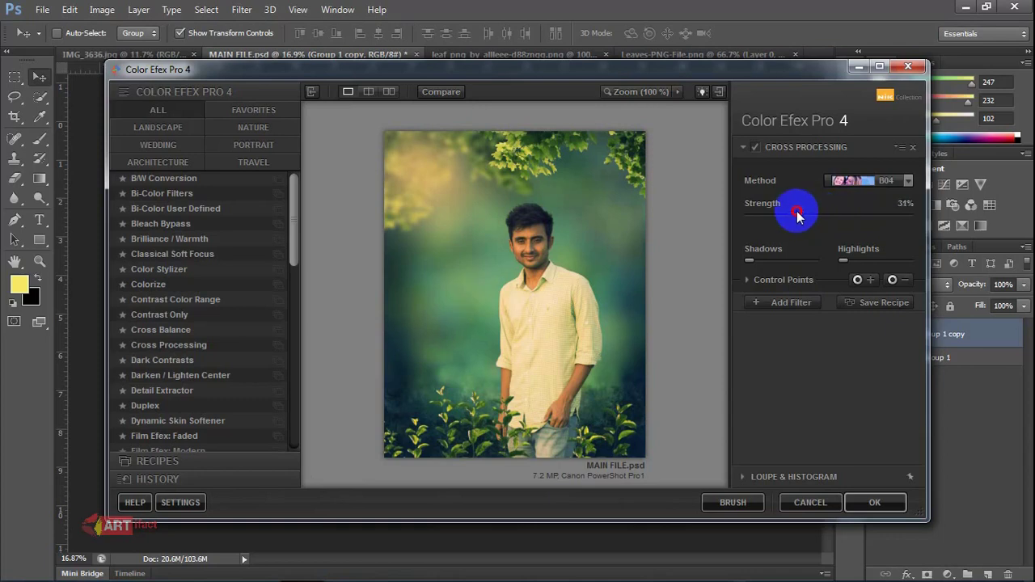
left_click(756, 150)
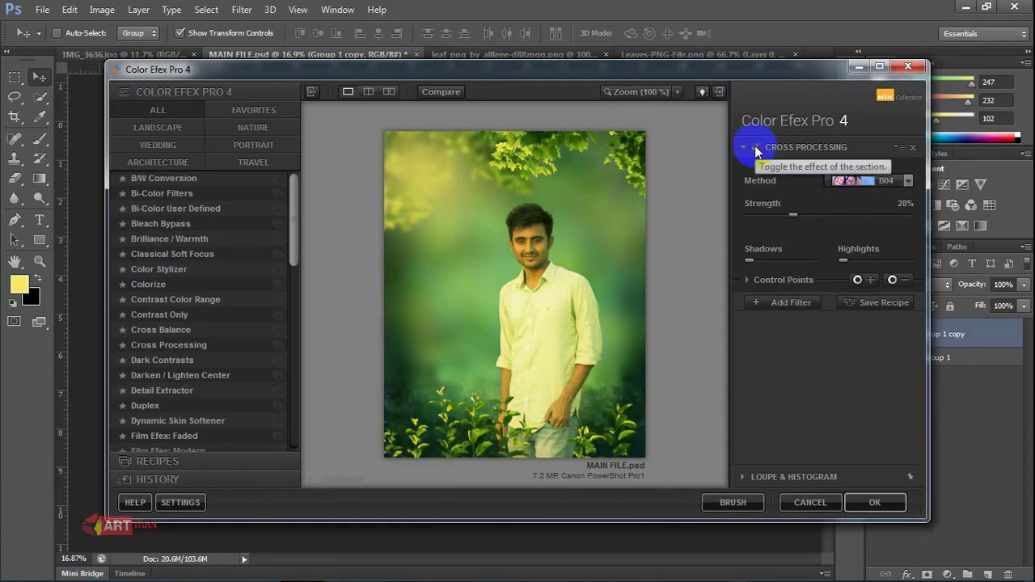
Add Detail Extractor to the filter stack at about 5% strength
left_click(773, 305)
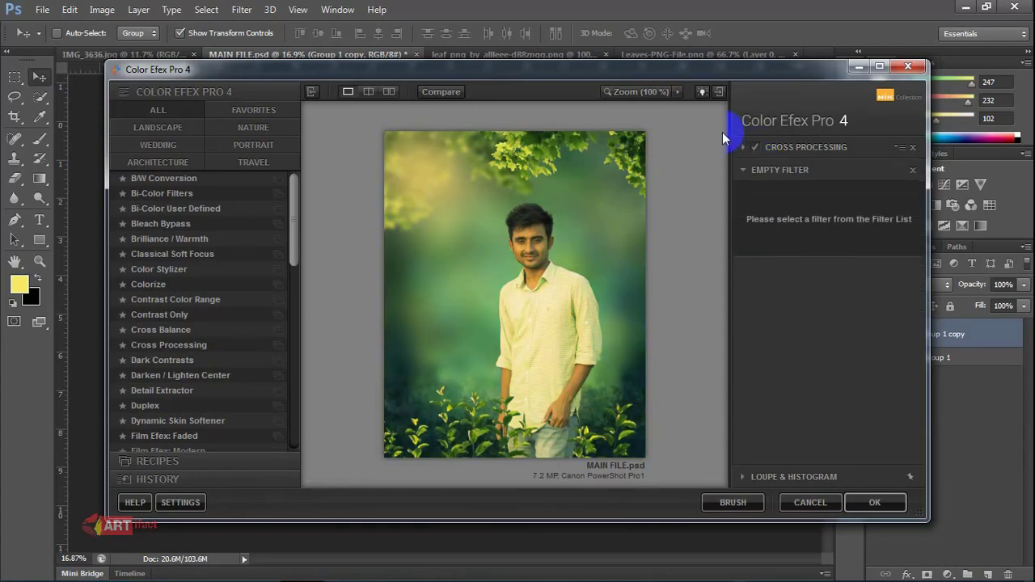
scroll(296, 245, "down", 3)
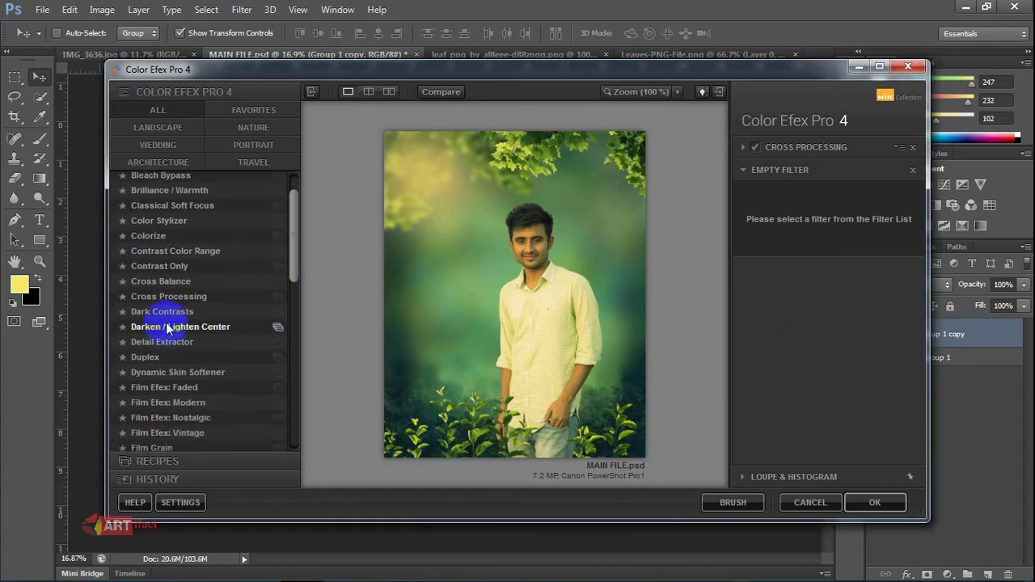
left_click(160, 342)
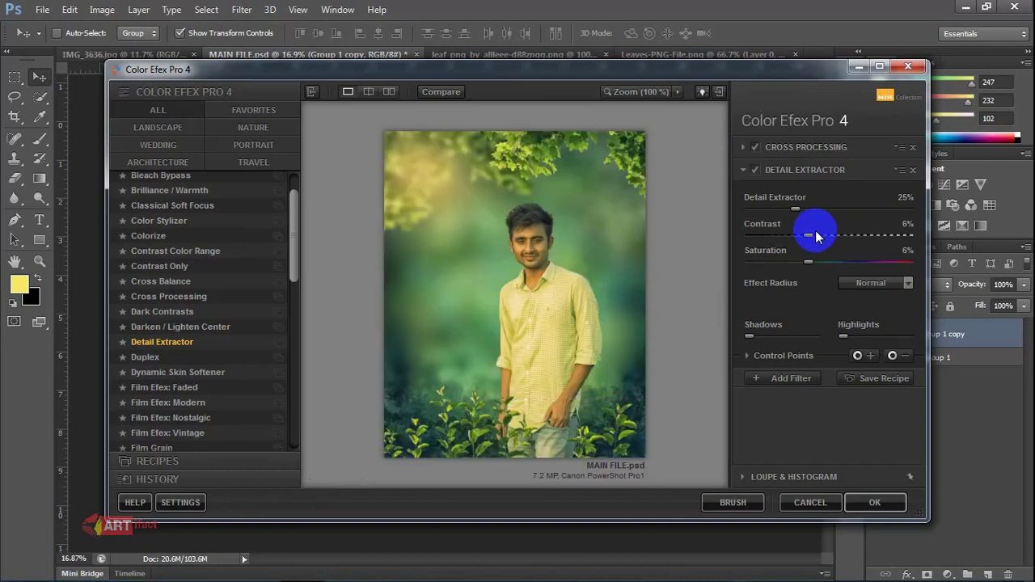
left_click_drag(796, 207, 760, 213)
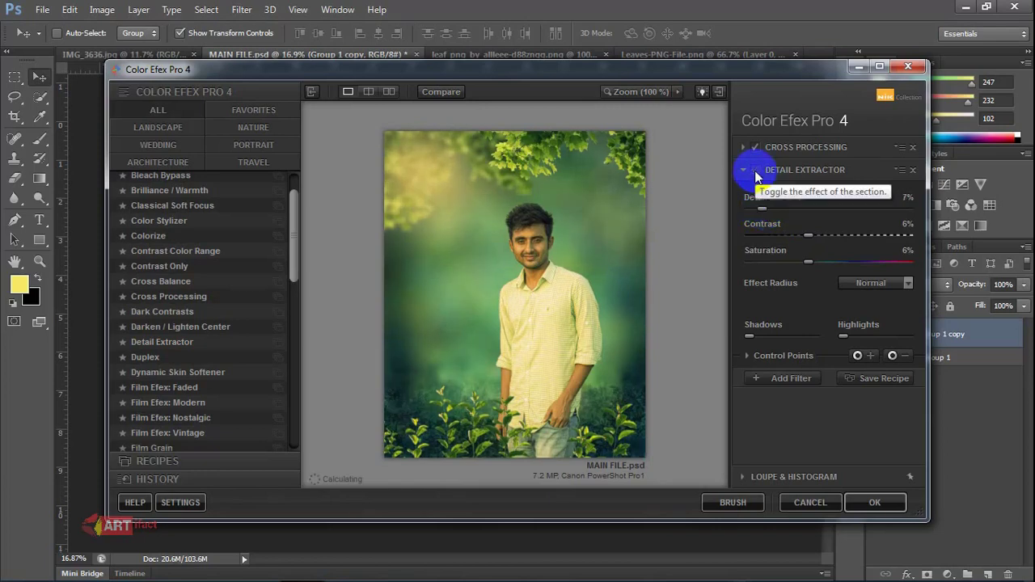
left_click(755, 171)
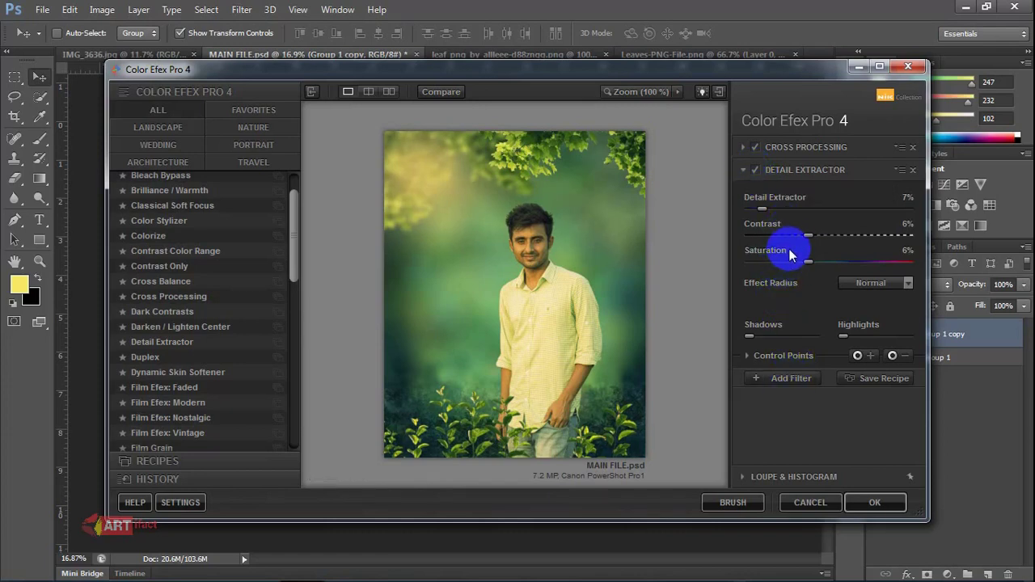
left_click_drag(761, 209, 760, 210)
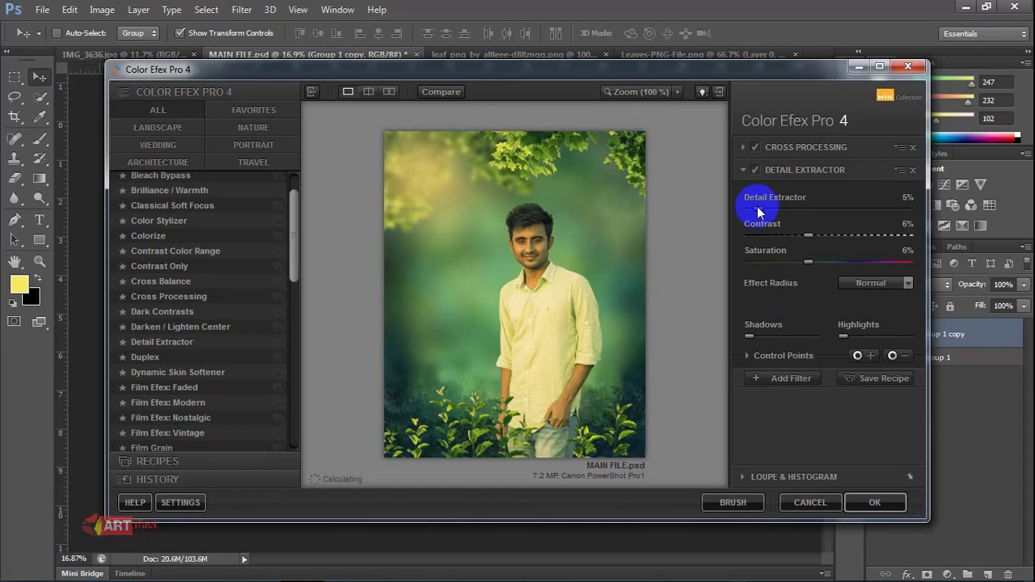
left_click(782, 379)
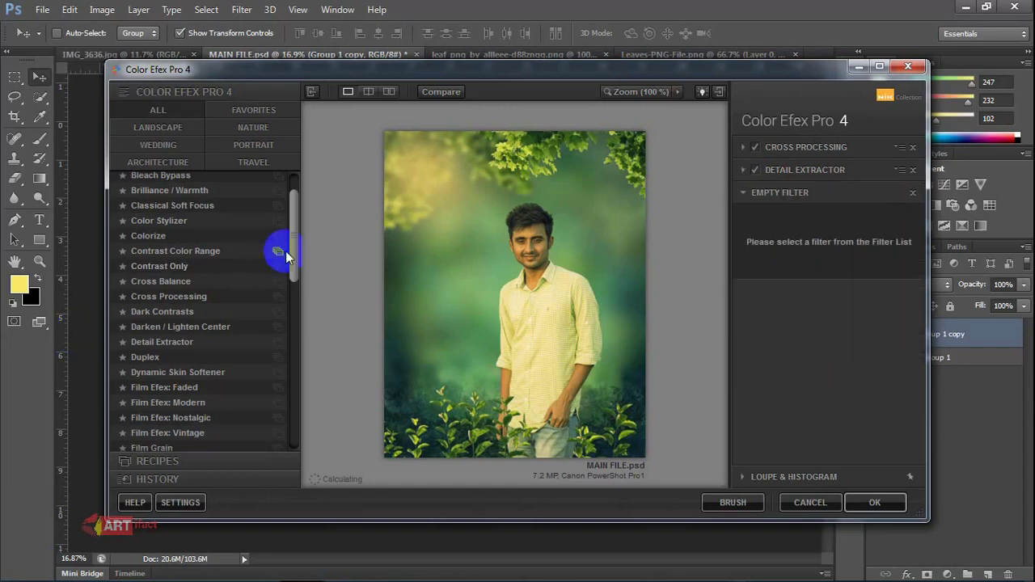
Add Cross Balance with the Tungsten To Daylight (1) preset at 12% strength
left_click(192, 283)
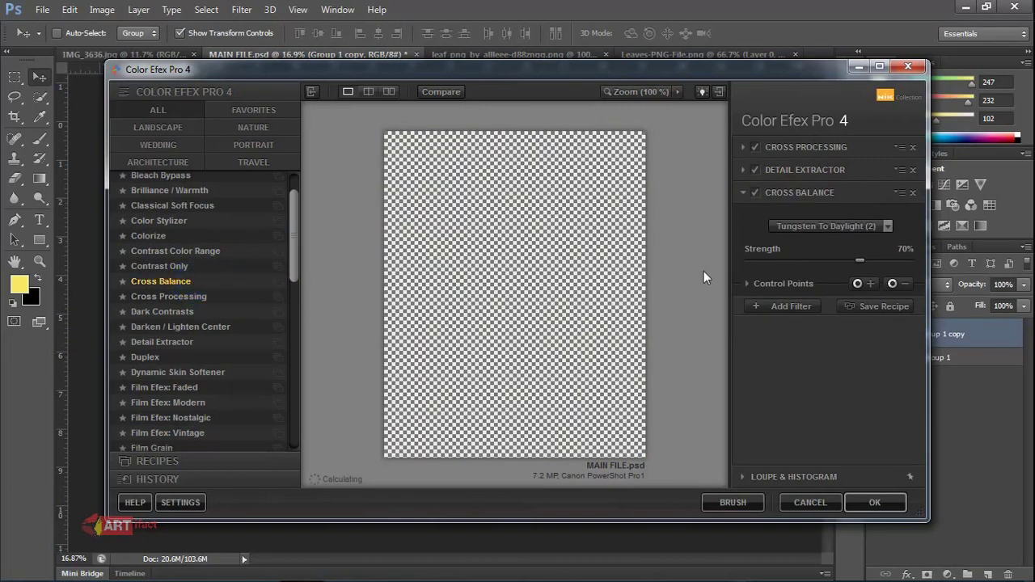
left_click_drag(813, 226, 816, 256)
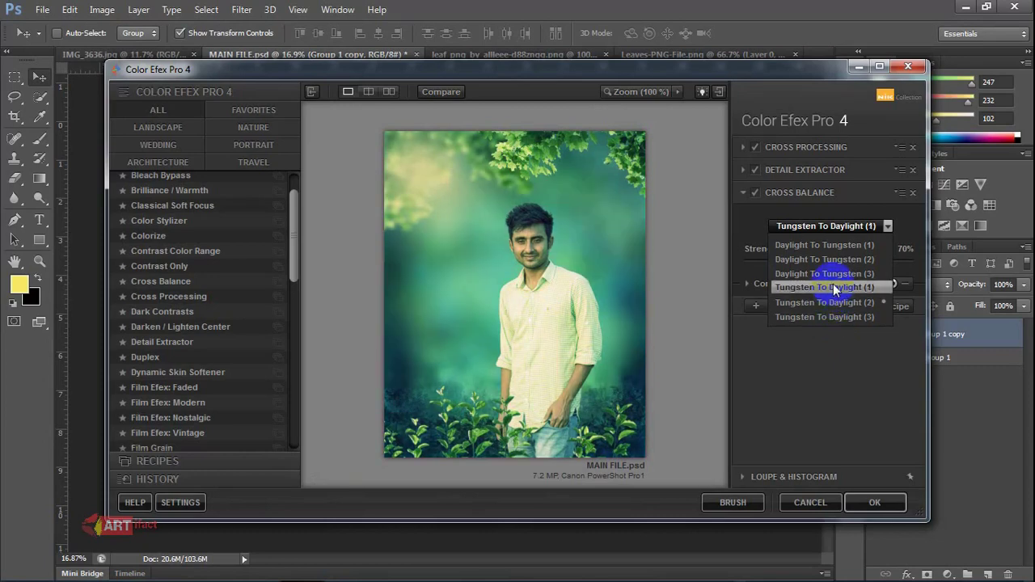
left_click(833, 286)
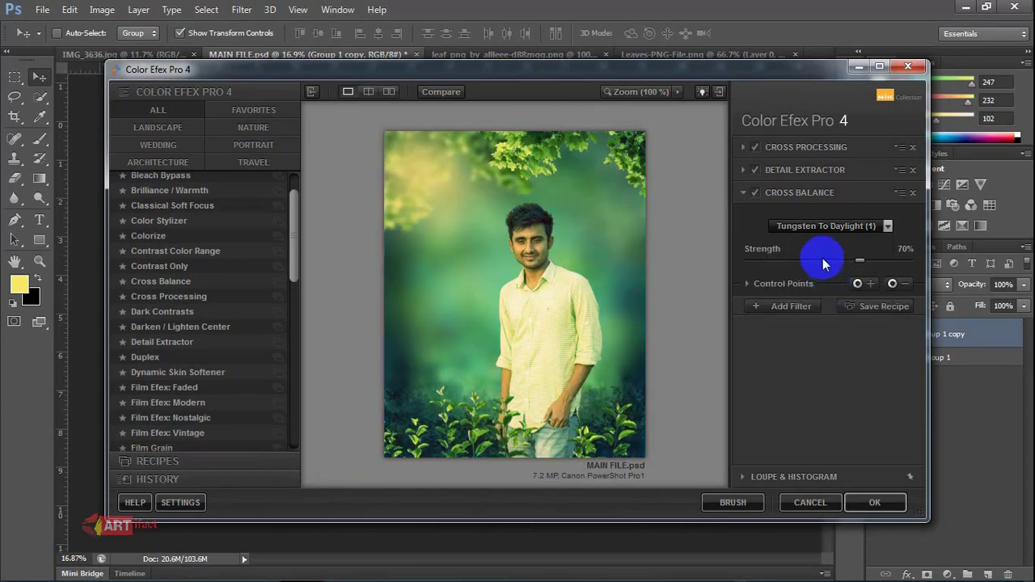
left_click(754, 194)
left_click(755, 194)
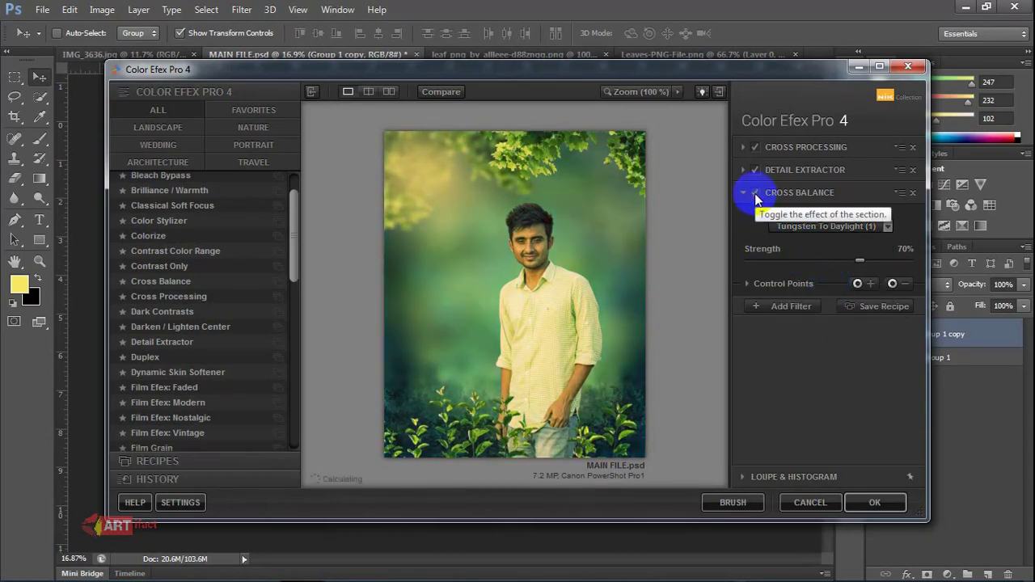
left_click(755, 194)
left_click_drag(791, 261, 766, 260)
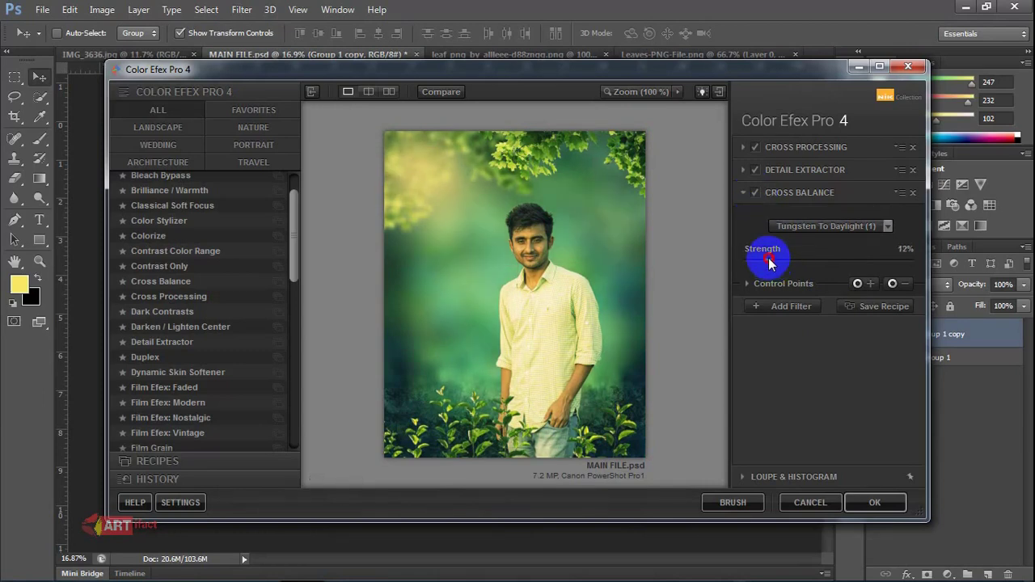
left_click(755, 194)
left_click(755, 194)
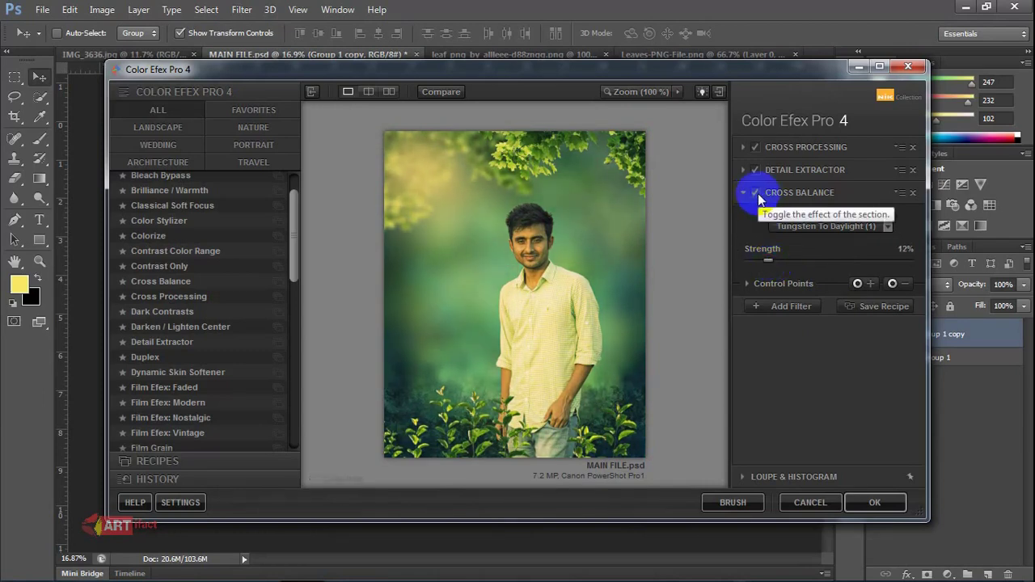
left_click(788, 305)
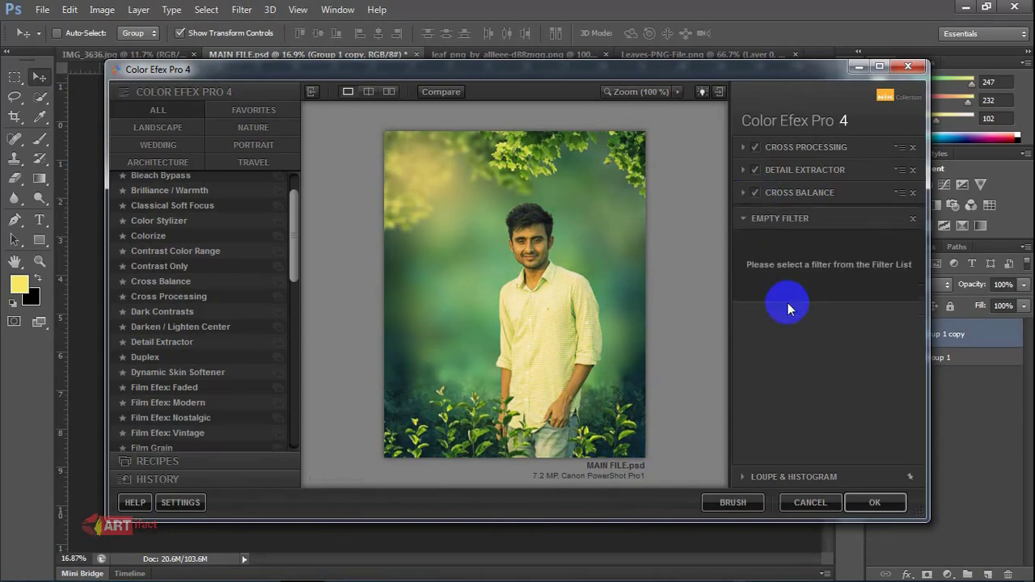
Add a Colorize filter using method 3, toggling it off and on to compare
left_click(208, 240)
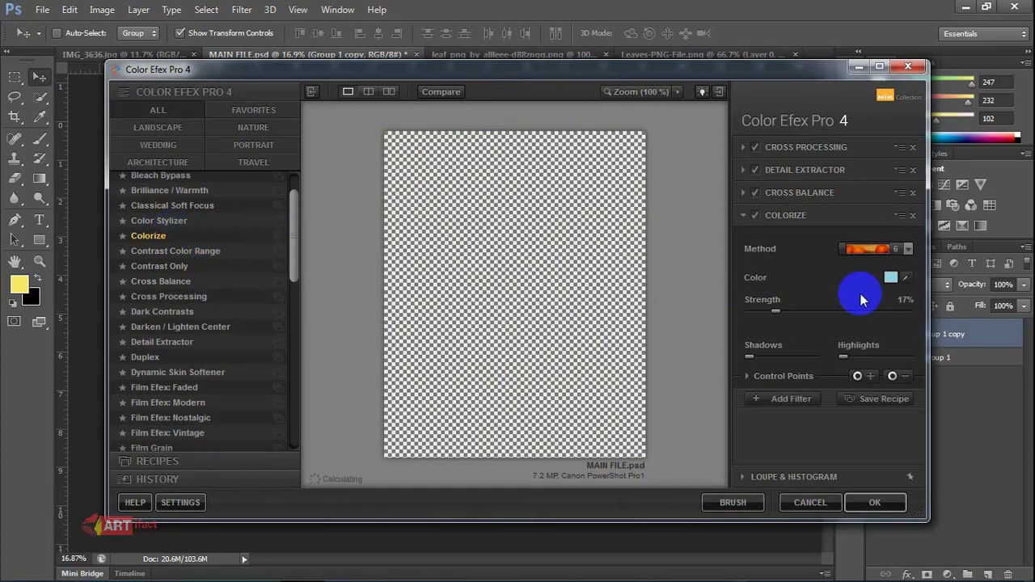
left_click(861, 249)
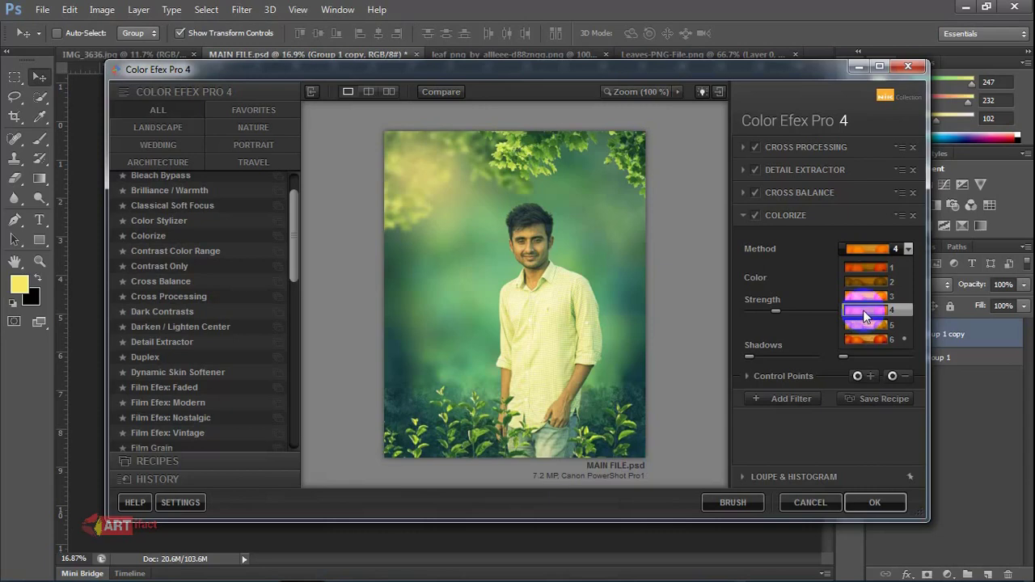
left_click(865, 296)
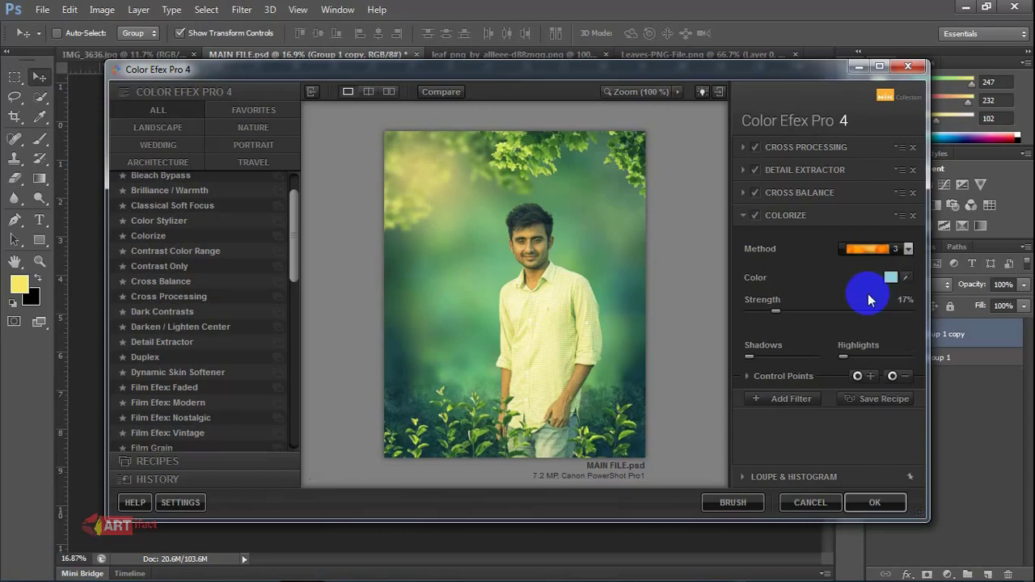
left_click(754, 216)
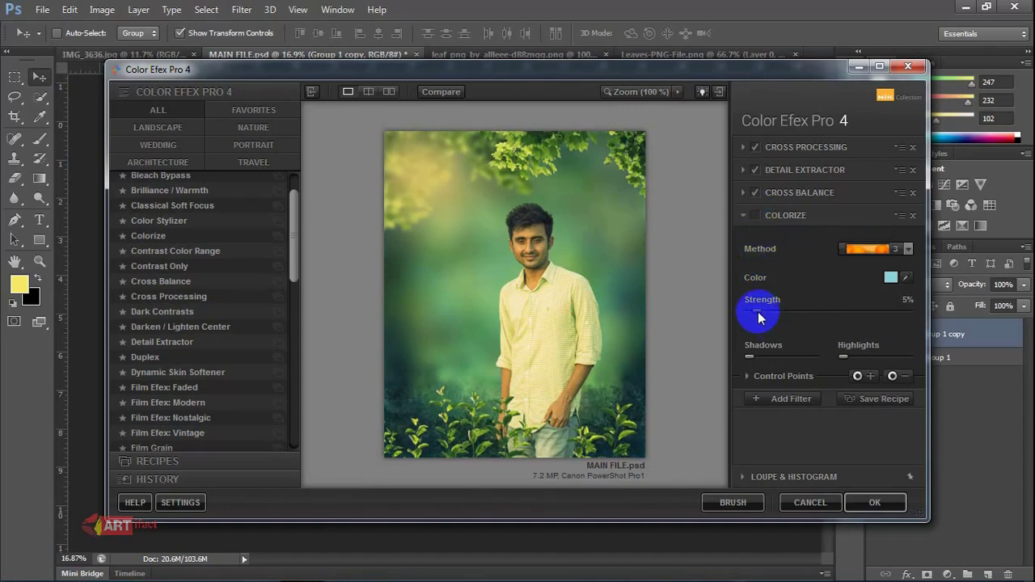
left_click(754, 216)
scroll(242, 227, "up", 3)
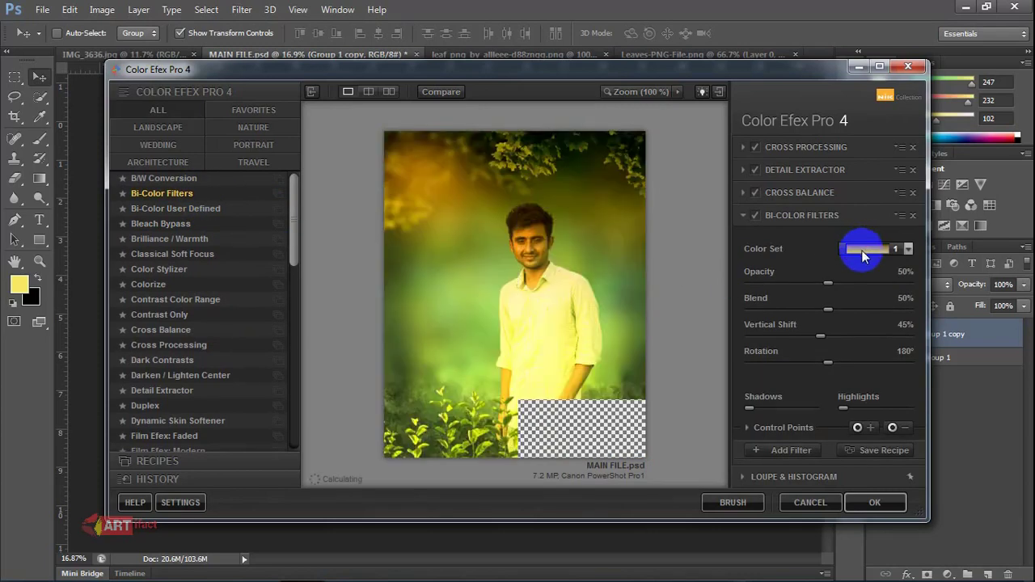
Set Bi-Color Filters to the Violet/Pink 1 colour set at 26% opacity, then switch it off
left_click(865, 246)
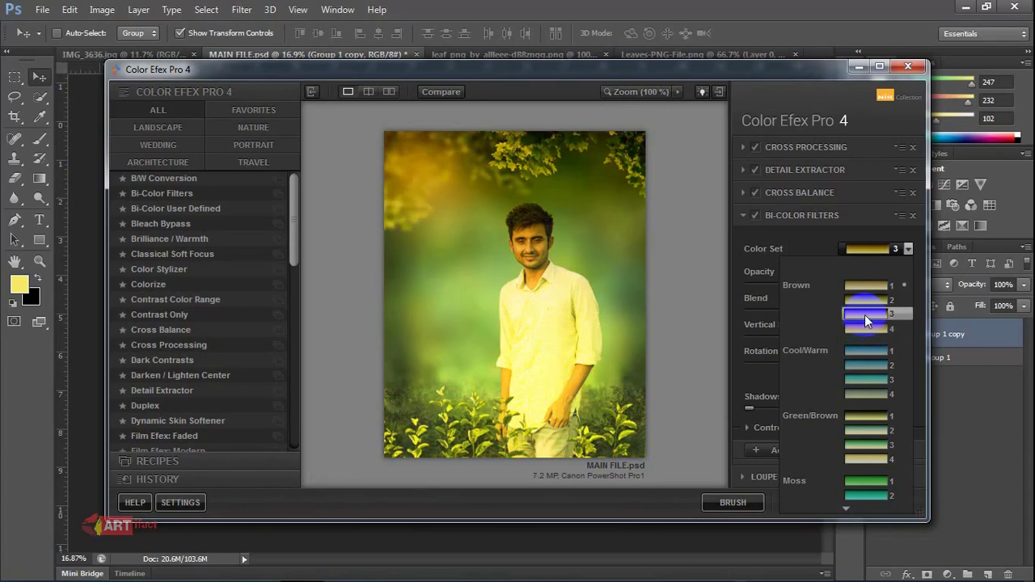
scroll(865, 418, "down", 4)
scroll(857, 453, "down", 3)
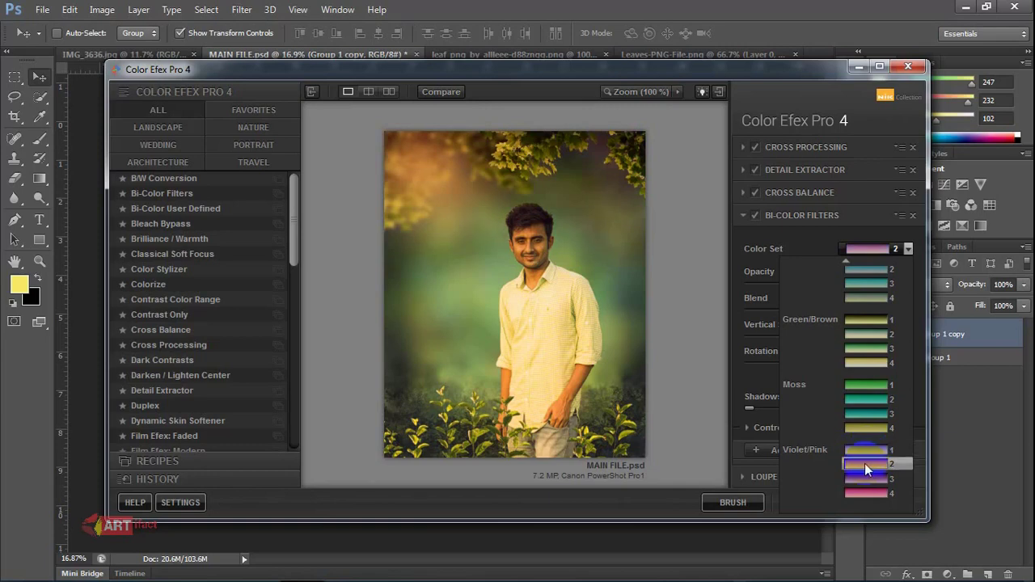
left_click(863, 449)
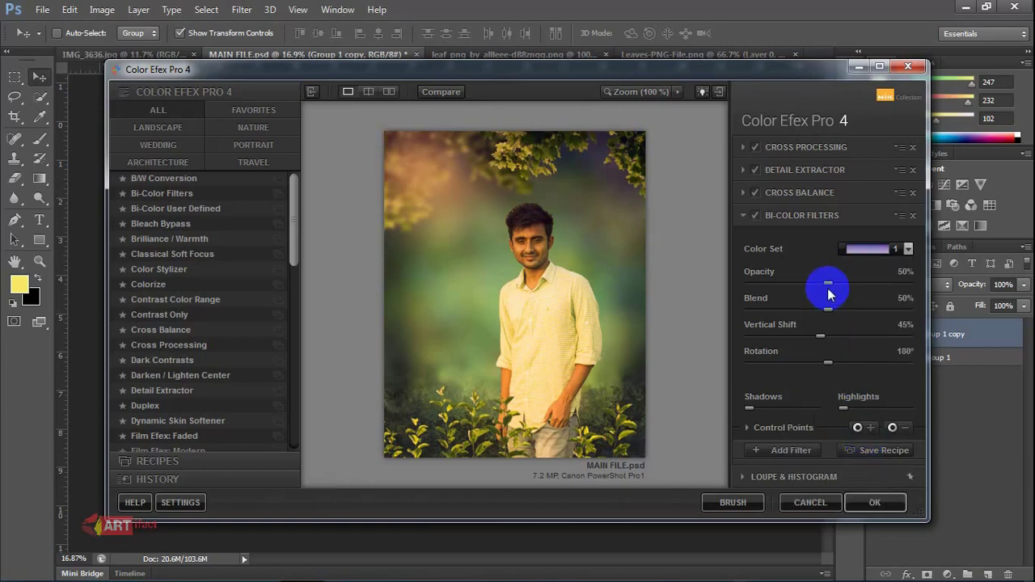
left_click_drag(827, 283, 764, 280)
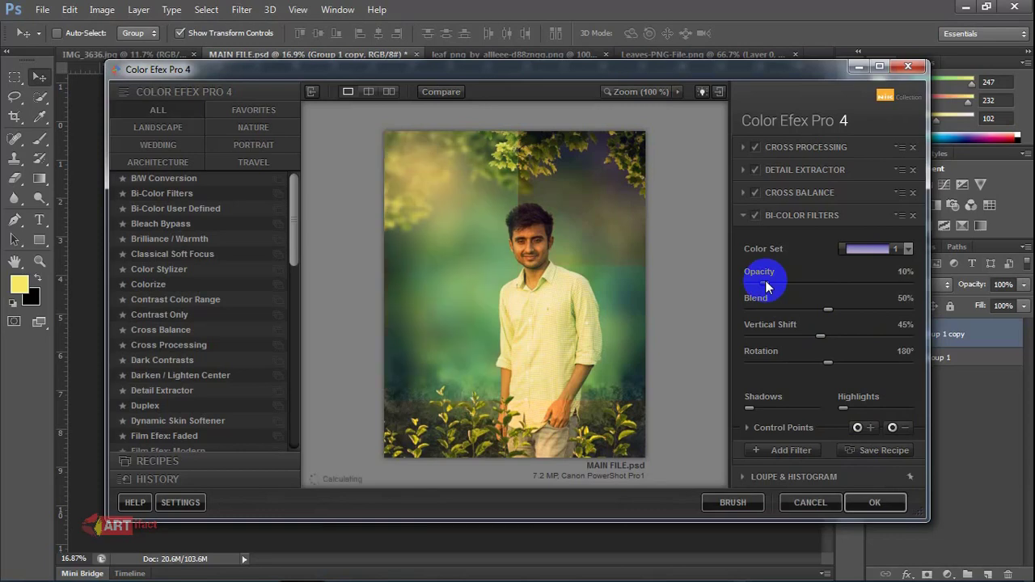
left_click(755, 216)
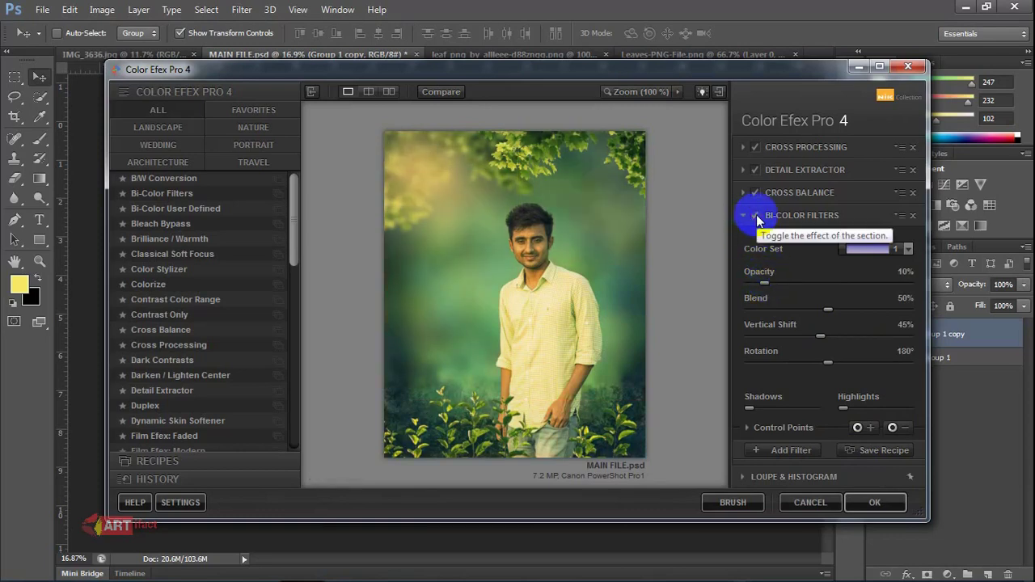
left_click(791, 283)
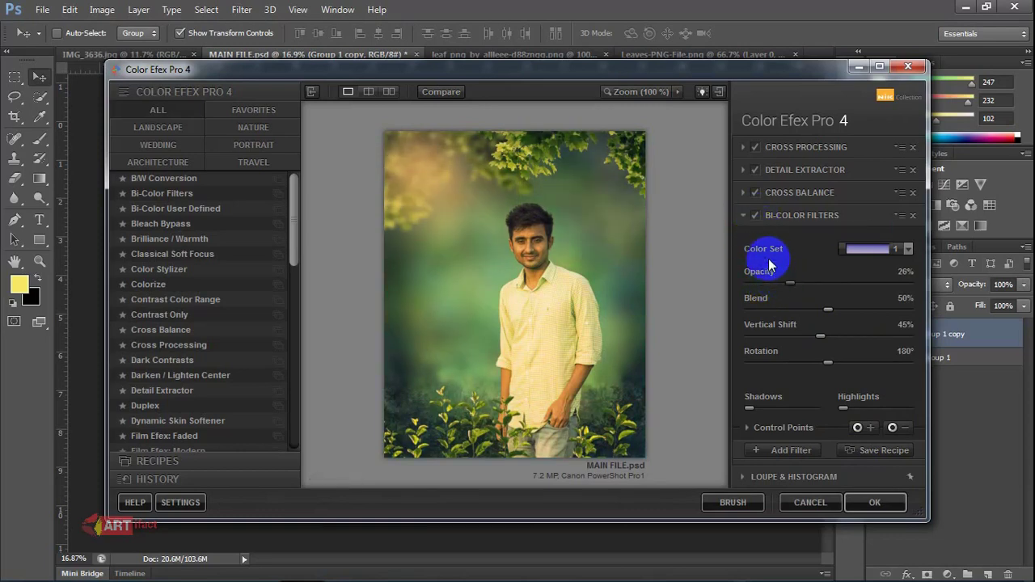
left_click(754, 217)
left_click(754, 216)
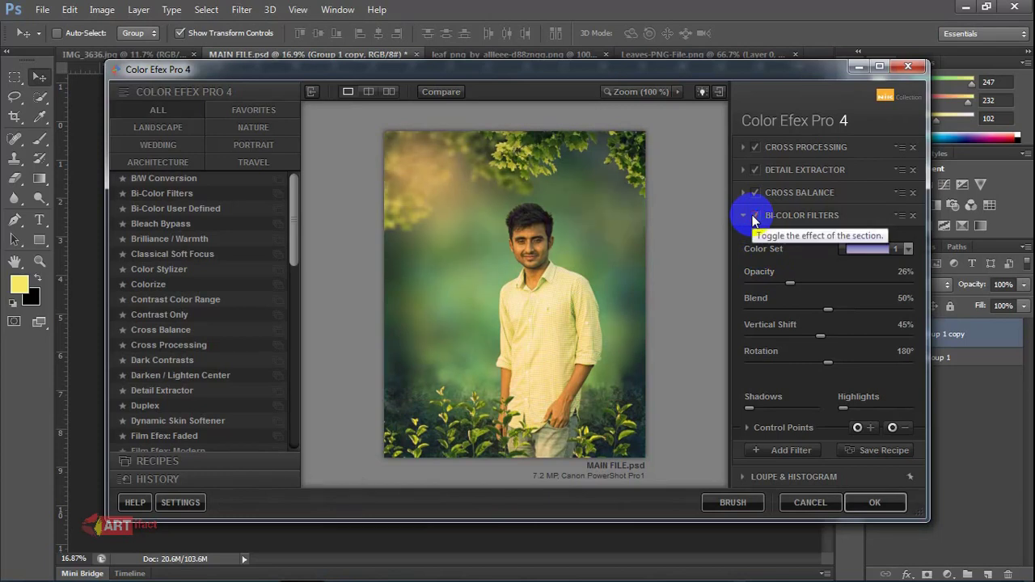
left_click(754, 217)
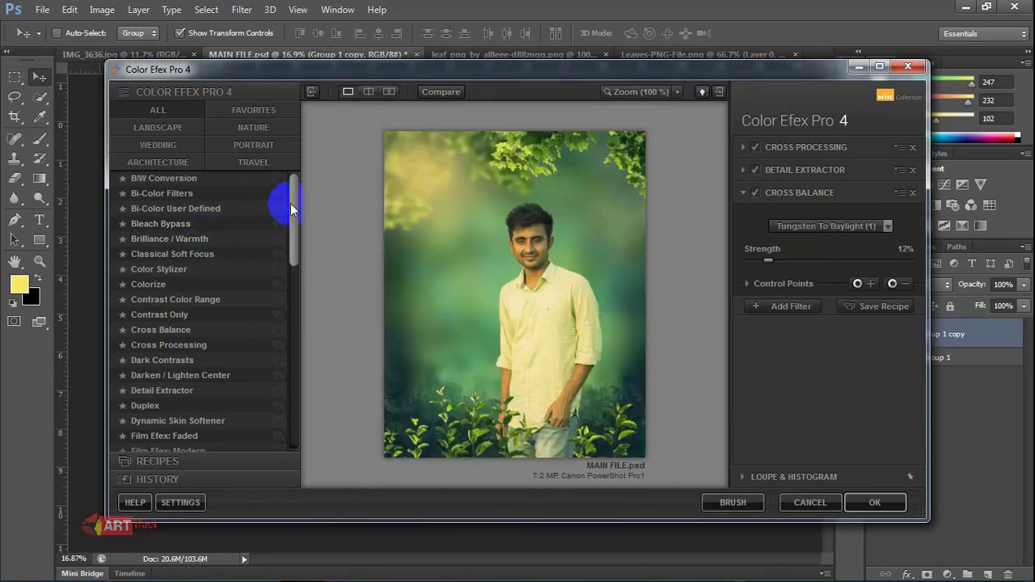
Swap Cross Balance for Fog, method 2 at 18% intensity, and apply the filter stack
left_click_drag(290, 209, 273, 393)
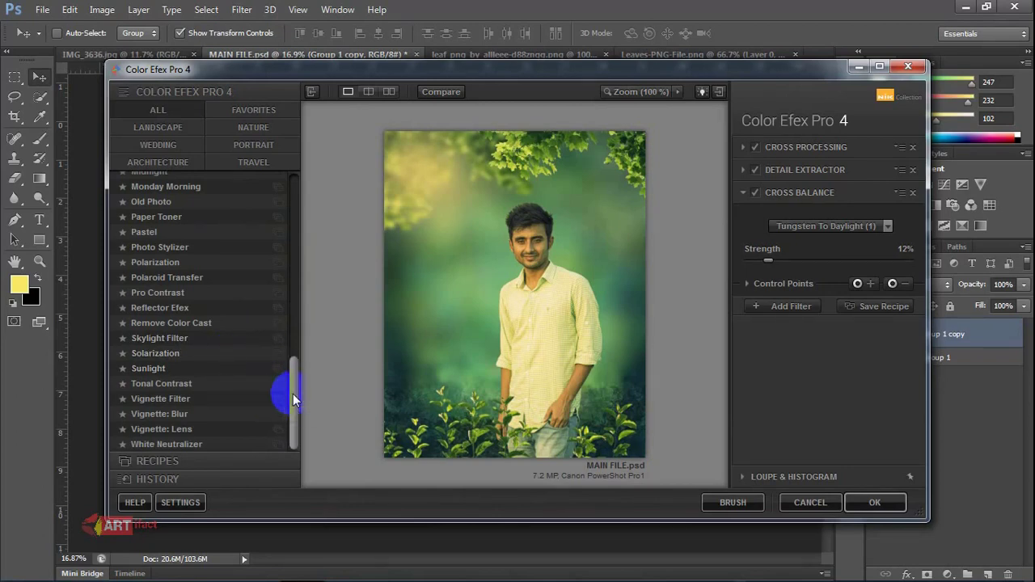
left_click_drag(293, 378, 299, 279)
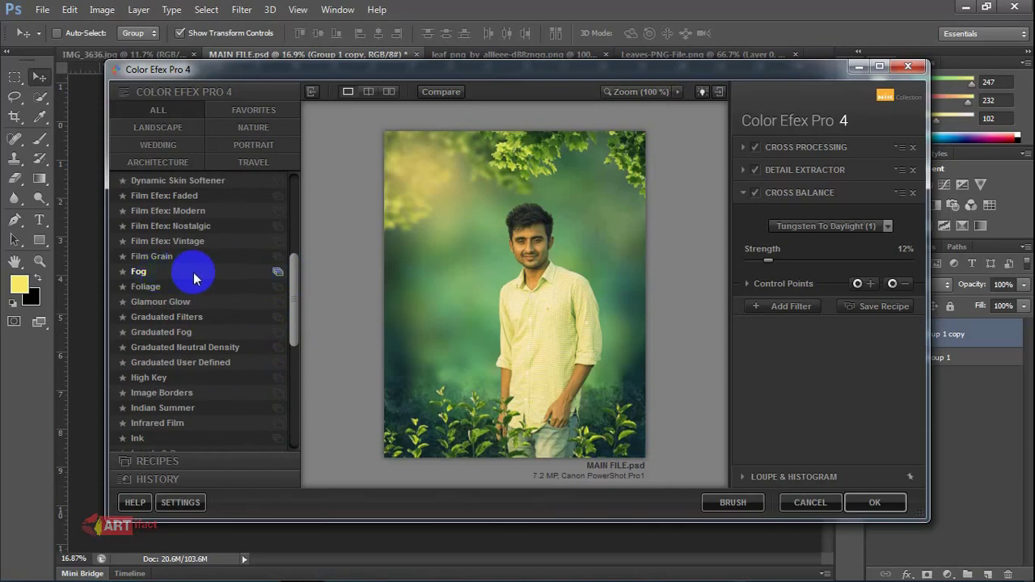
left_click(193, 273)
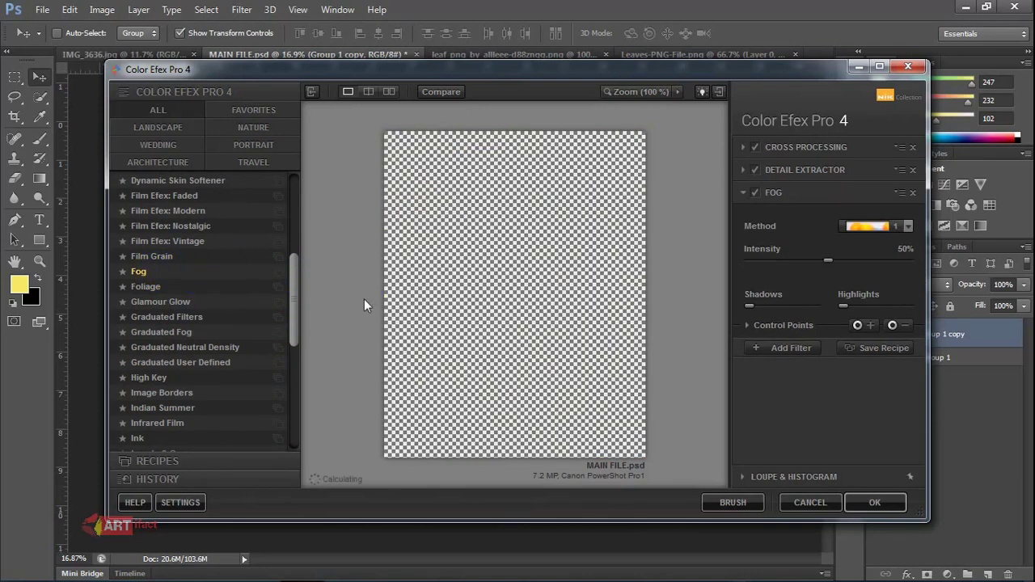
left_click(853, 227)
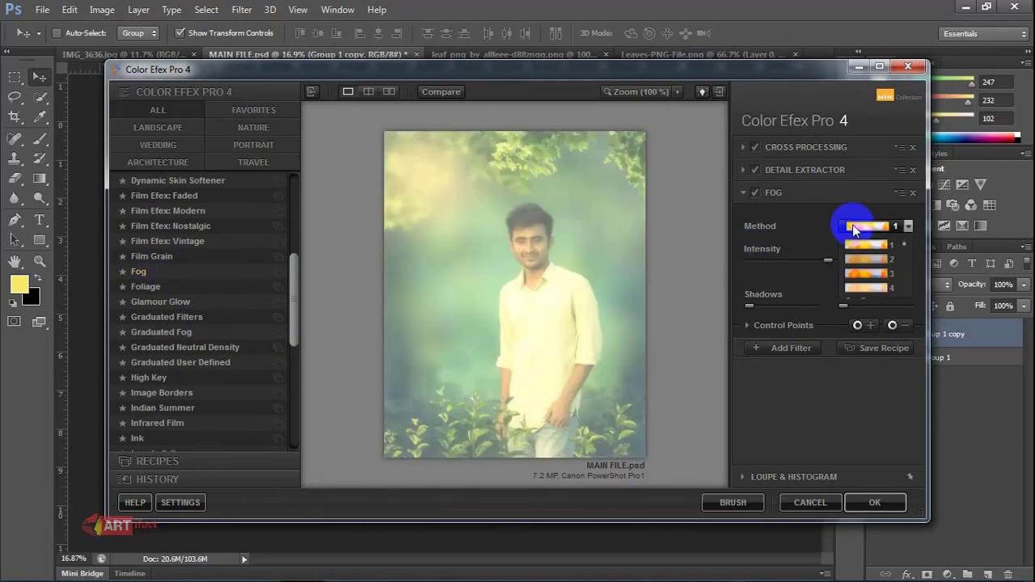
left_click(865, 264)
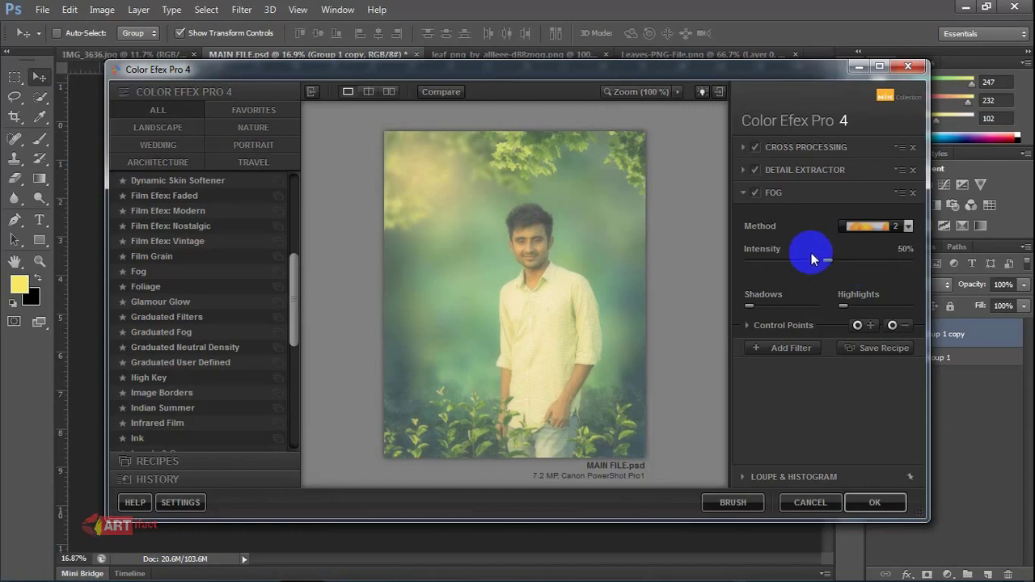
left_click_drag(827, 259, 778, 260)
left_click(756, 170)
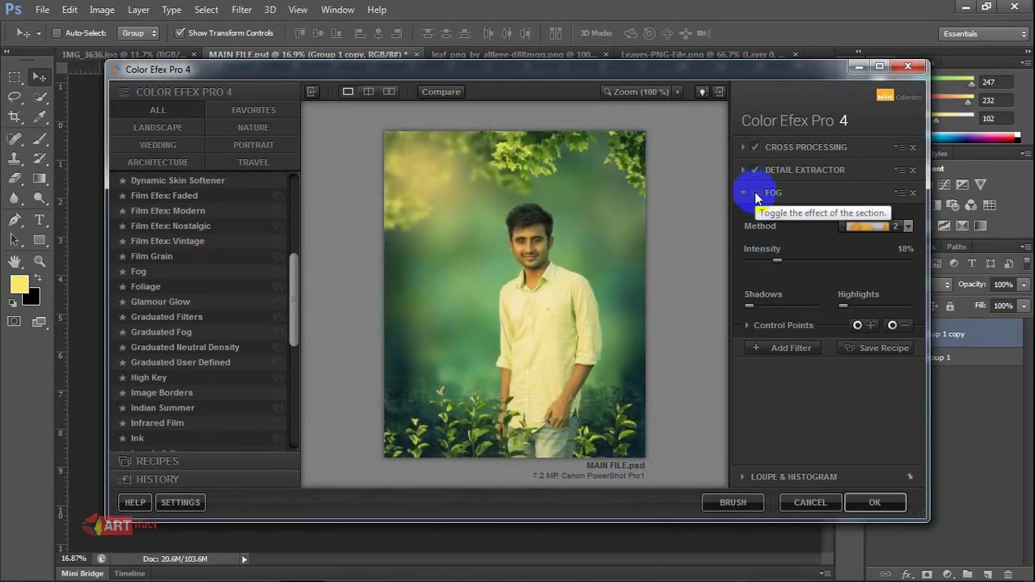
left_click(756, 194)
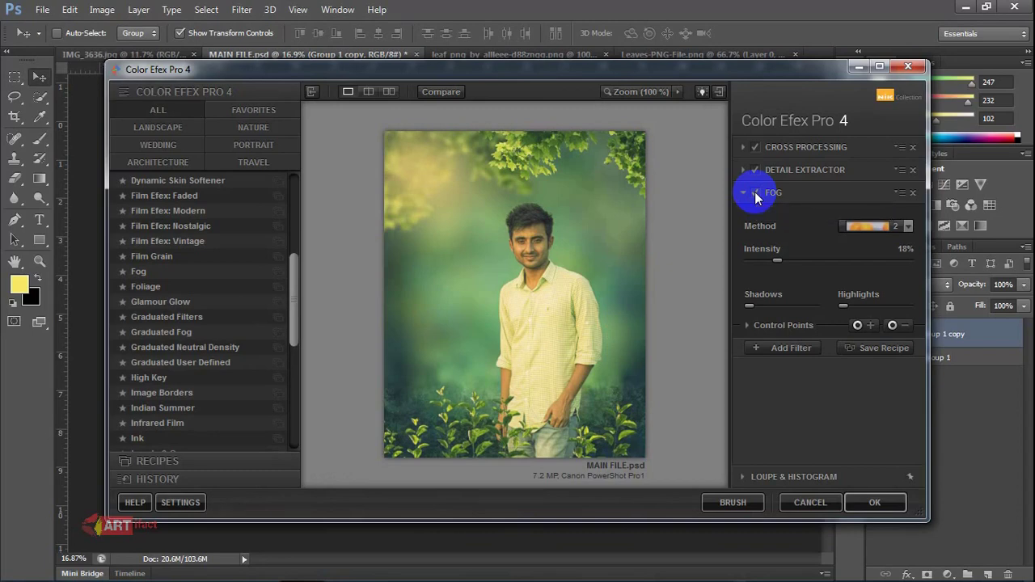
left_click(755, 194)
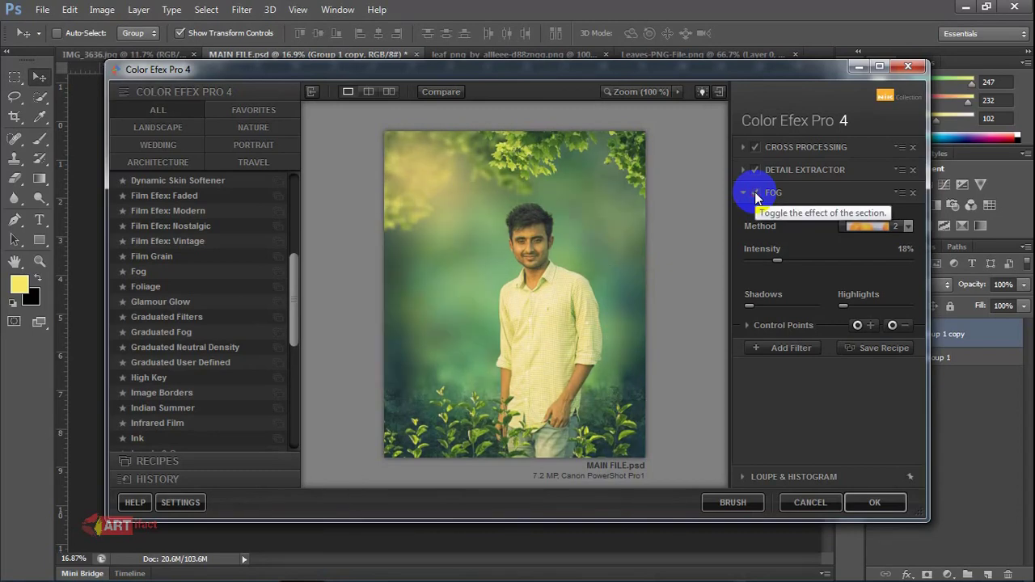
left_click(873, 499)
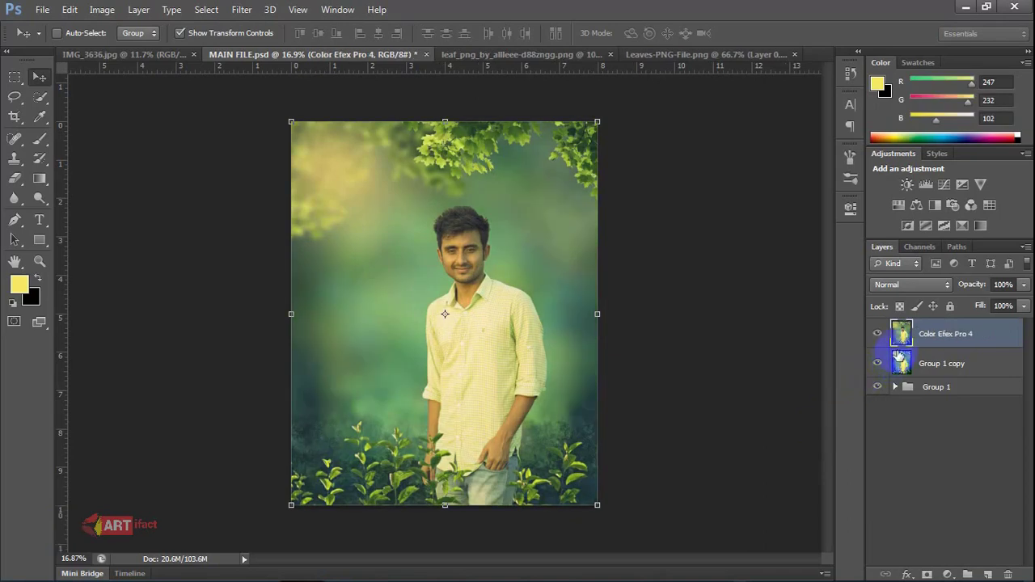
Compare the image with and without the Color Efex Pro 4 layer, then show the adjustment layer list
left_click(877, 333)
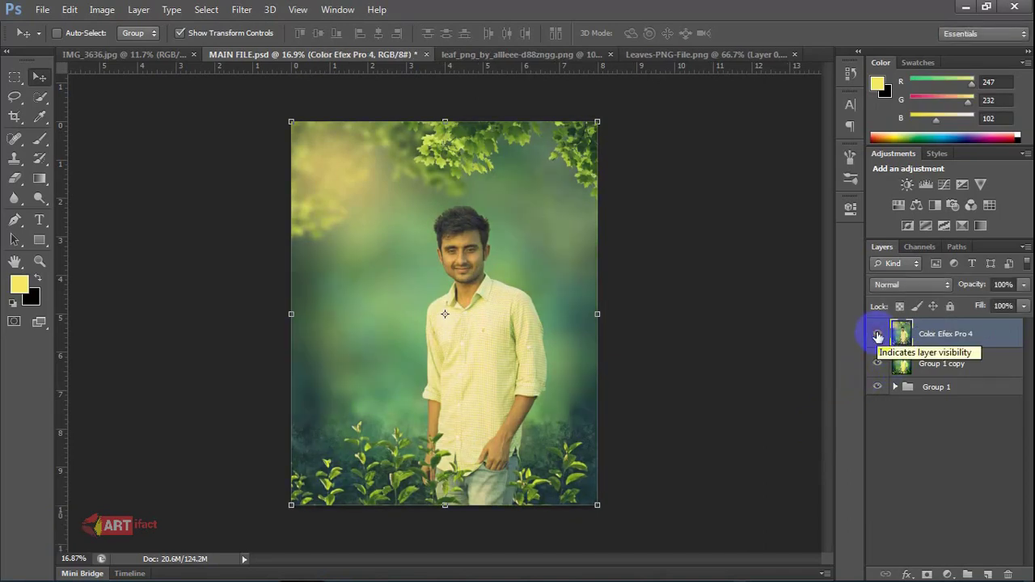
left_click(947, 575)
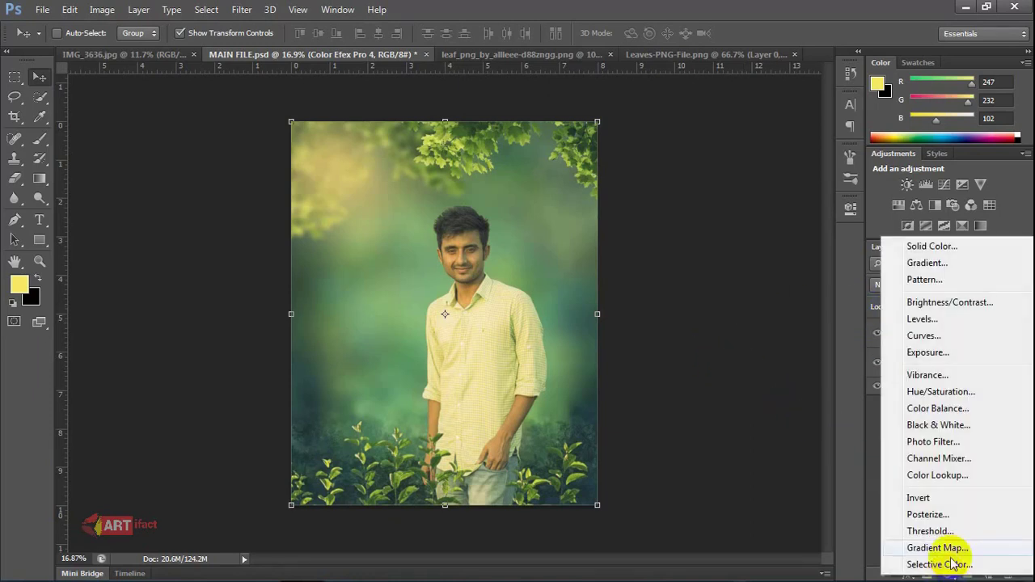
Discard the gradient fill layer and add a Gradient Map adjustment layer instead
left_click(940, 265)
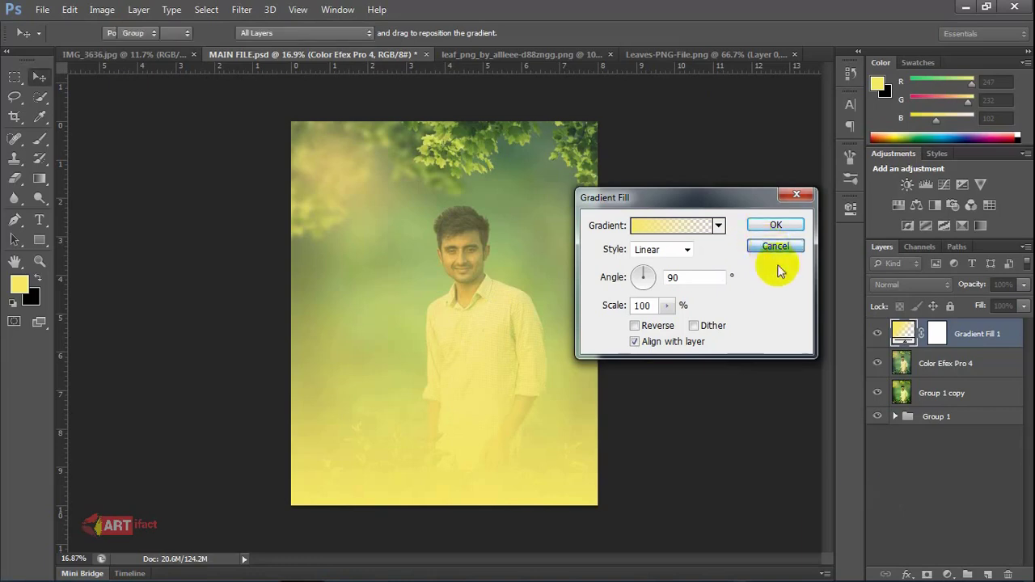
left_click(760, 245)
left_click(949, 572)
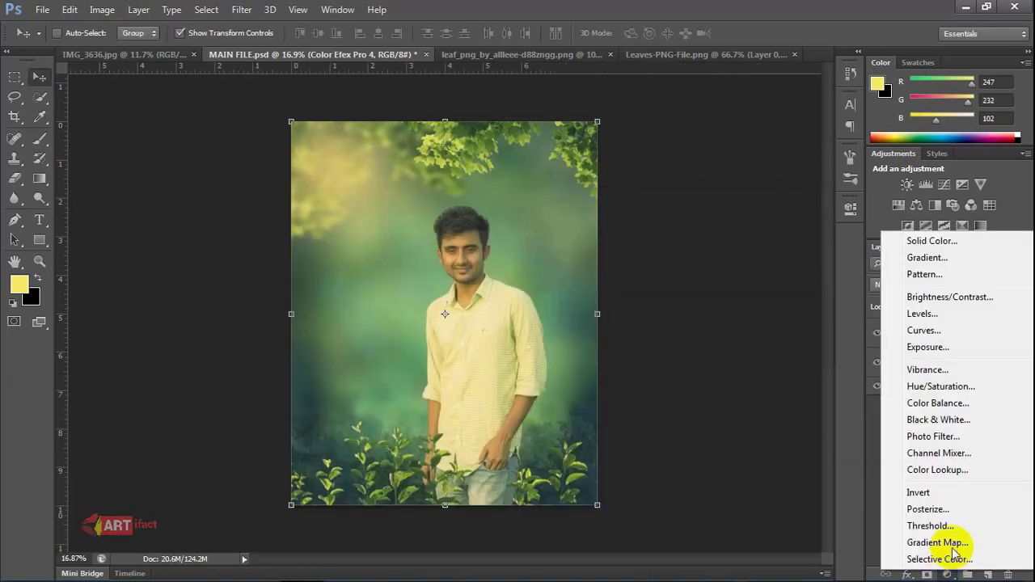
left_click(840, 423)
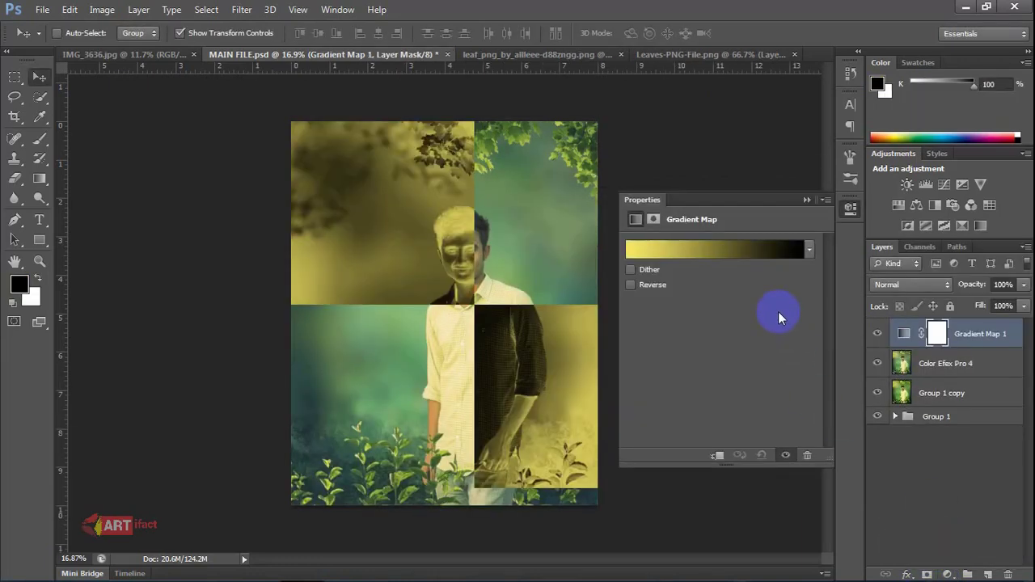
Try several gradient presets for the map and settle on Violet, Orange
left_click(723, 246)
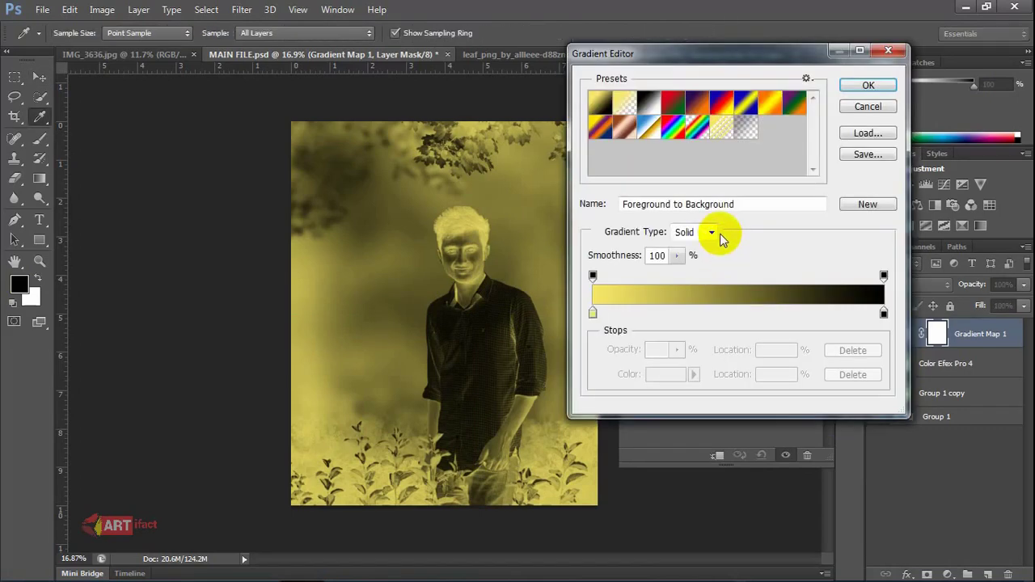
left_click(700, 105)
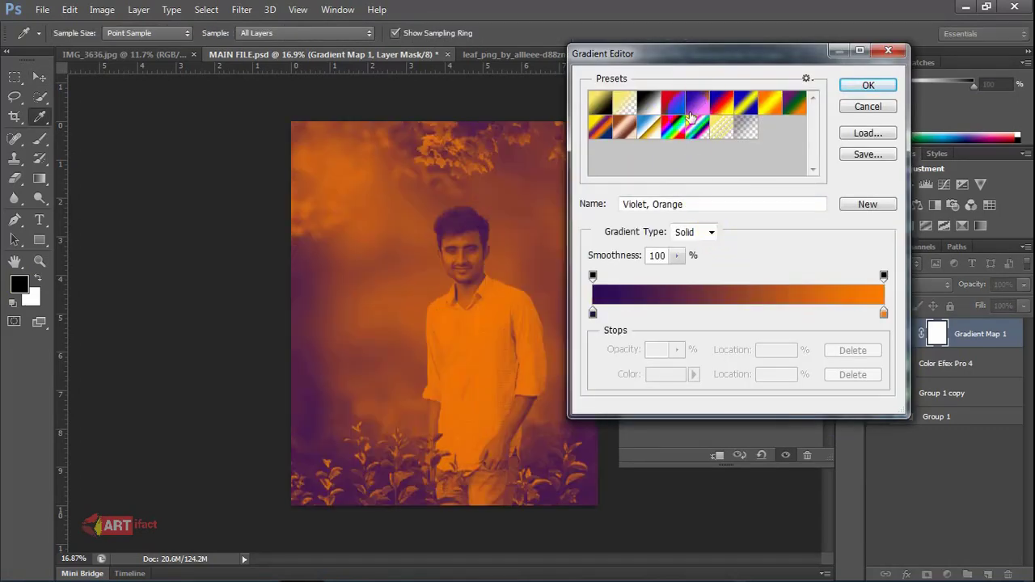
left_click(742, 104)
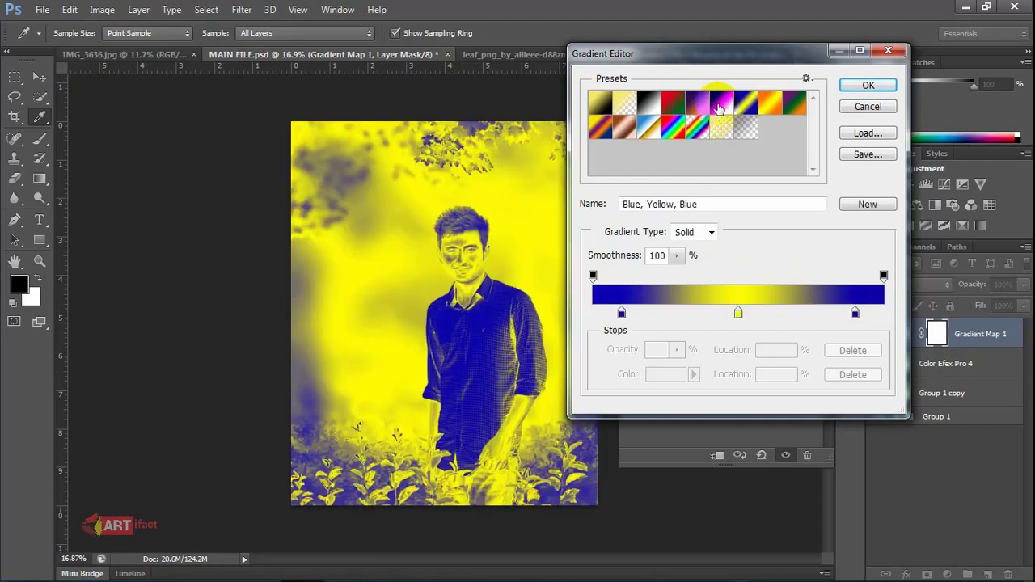
left_click(701, 105)
left_click(697, 107)
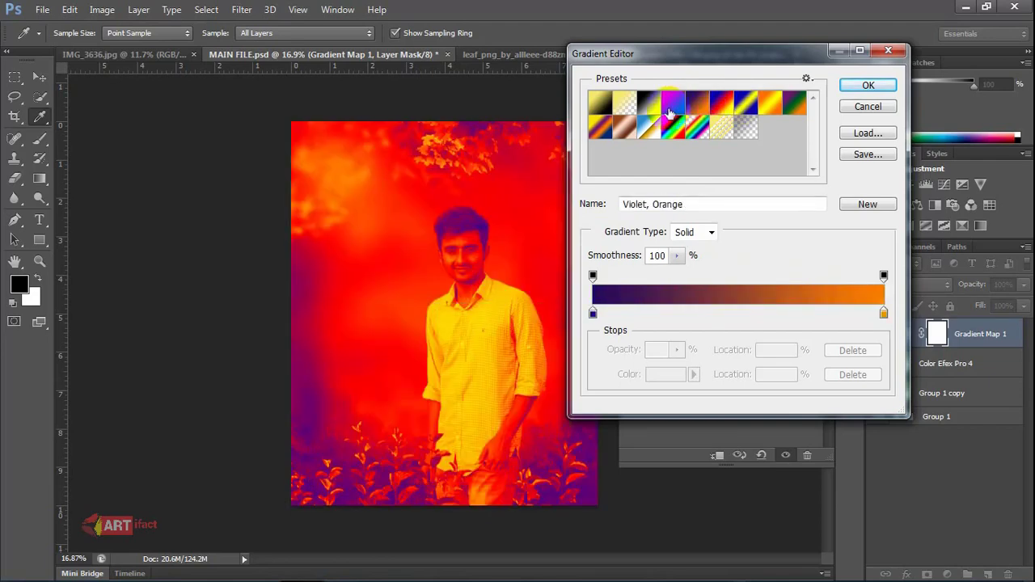
left_click(674, 106)
left_click(691, 113)
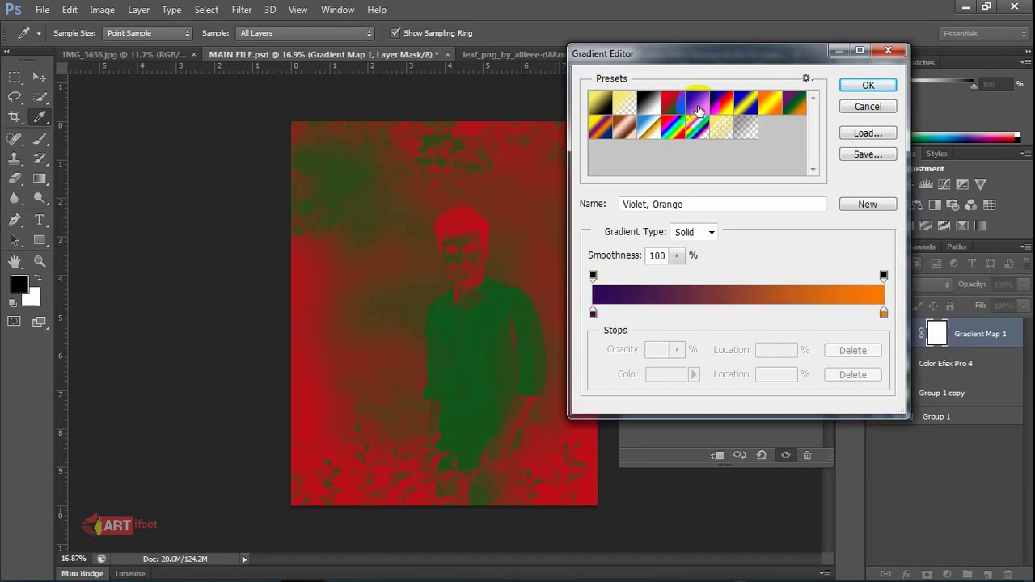
Confirm the Violet, Orange gradient and blend Gradient Map 1 in Screen mode after trying Overlay
key("Return")
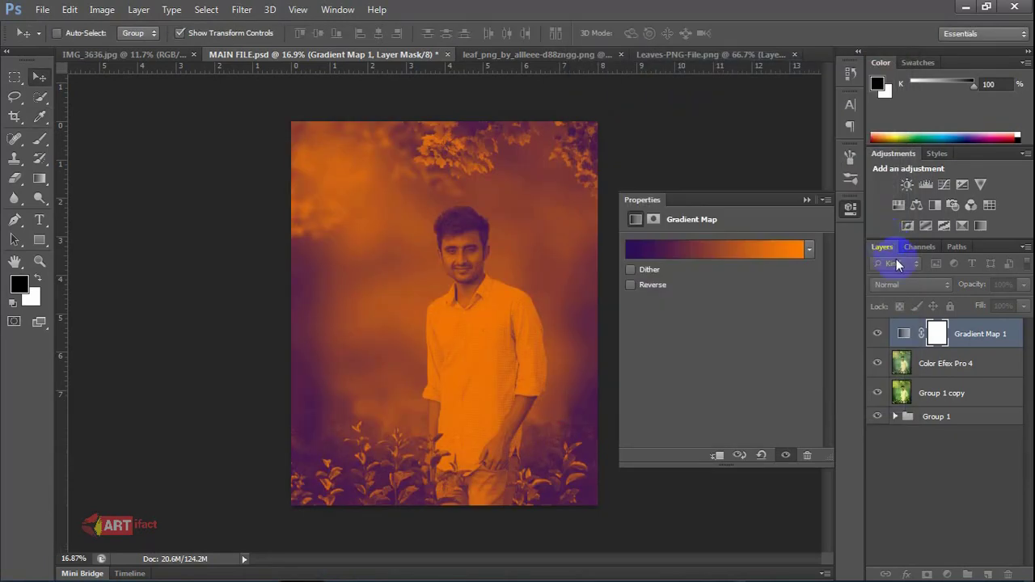
left_click(903, 284)
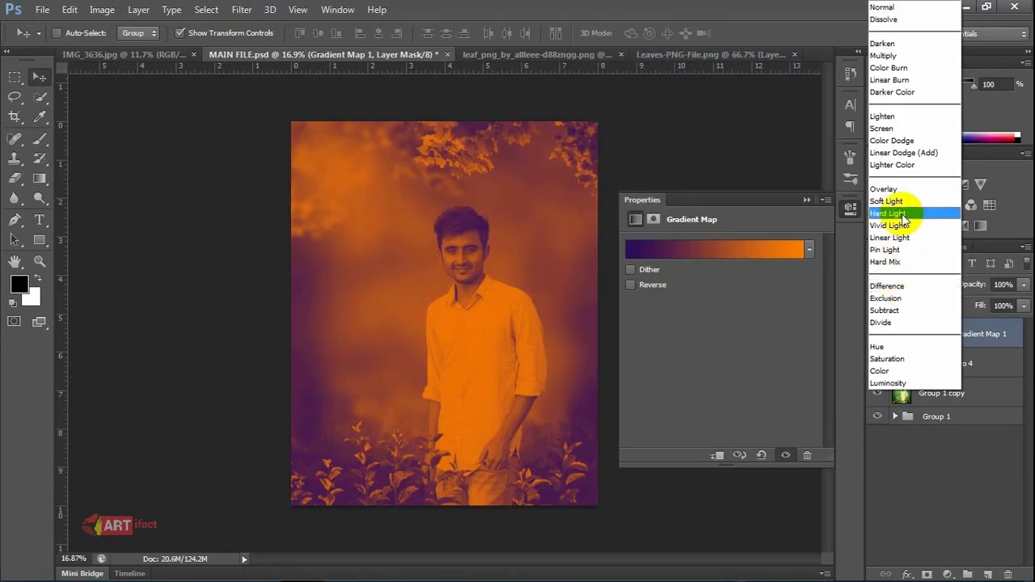
left_click(899, 109)
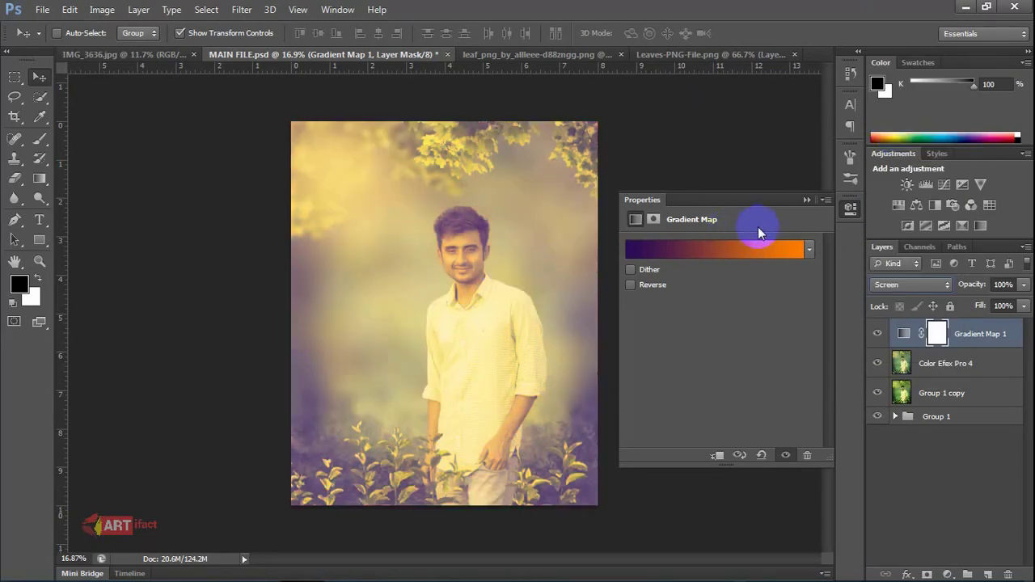
left_click(805, 201)
left_click(911, 285)
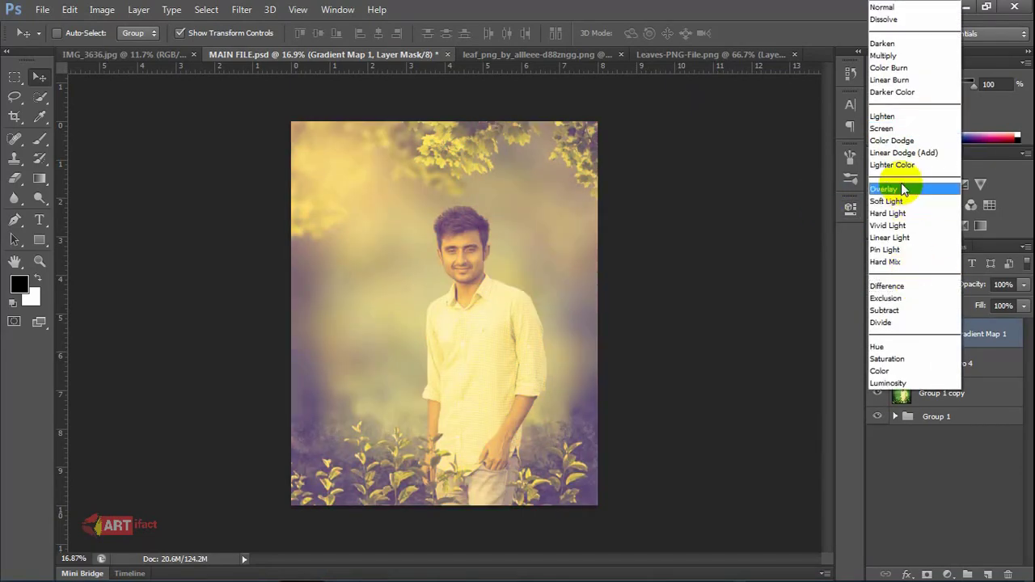
left_click(901, 188)
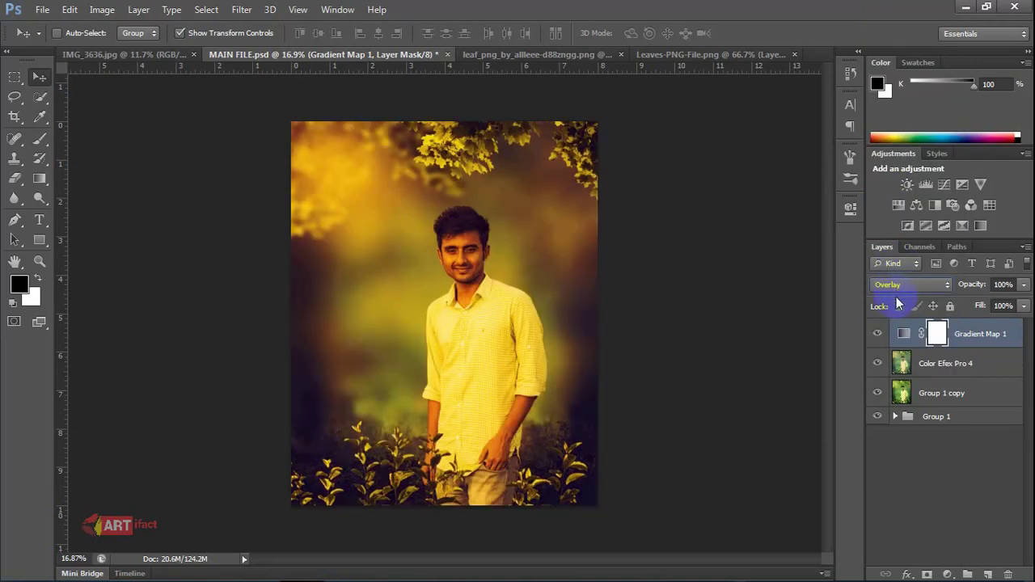
left_click(895, 284)
left_click(889, 125)
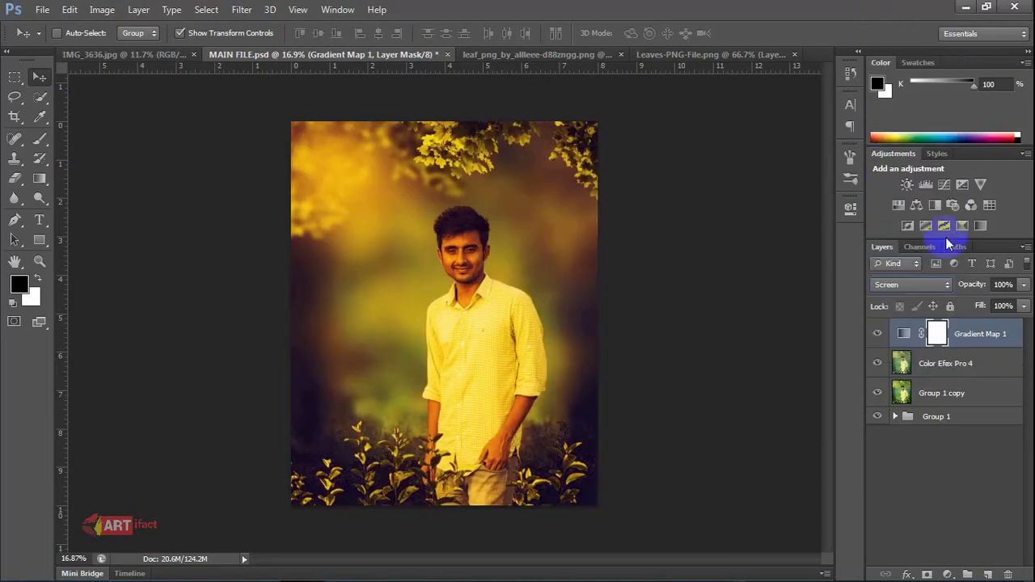
Set Gradient Map 1 to 48% opacity, toggling its visibility to compare
left_click(1022, 285)
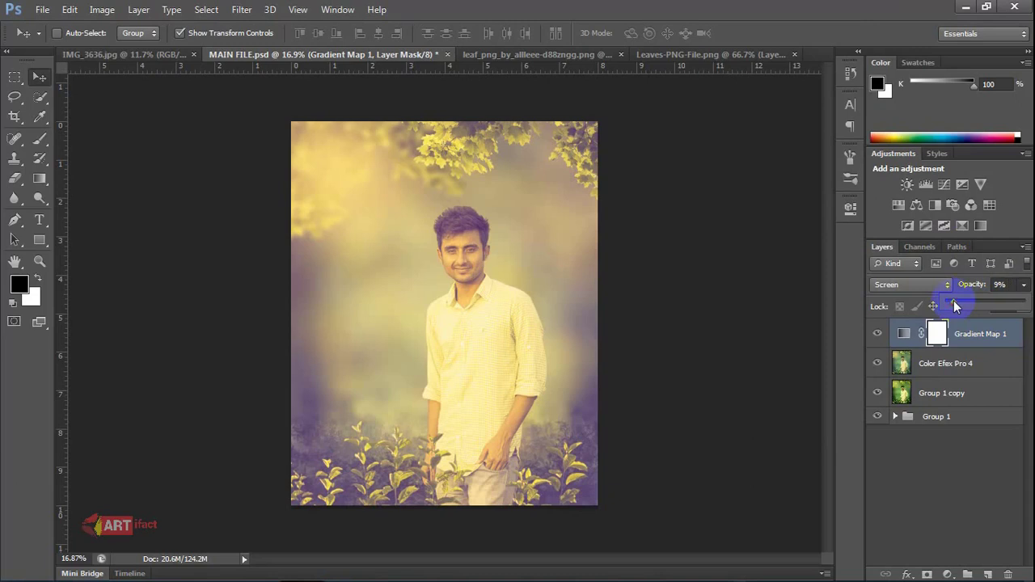
left_click(874, 334)
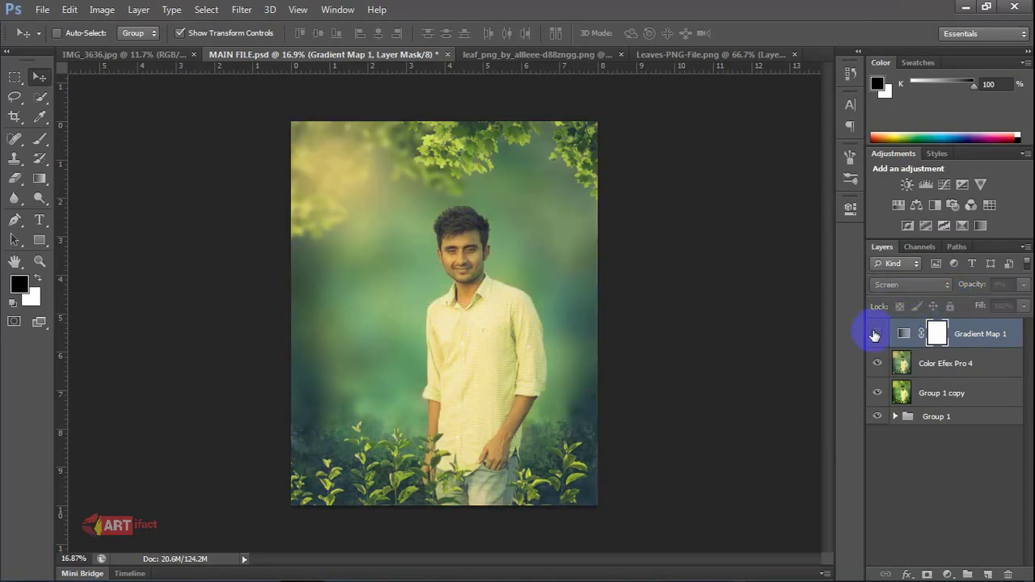
left_click(880, 337)
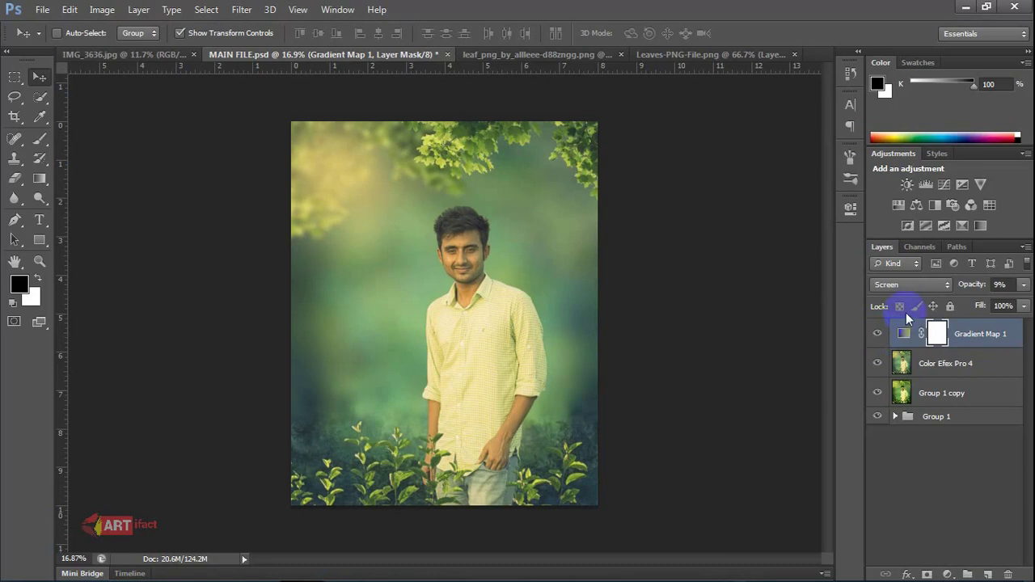
left_click(1022, 284)
left_click_drag(958, 304, 978, 306)
left_click(876, 336)
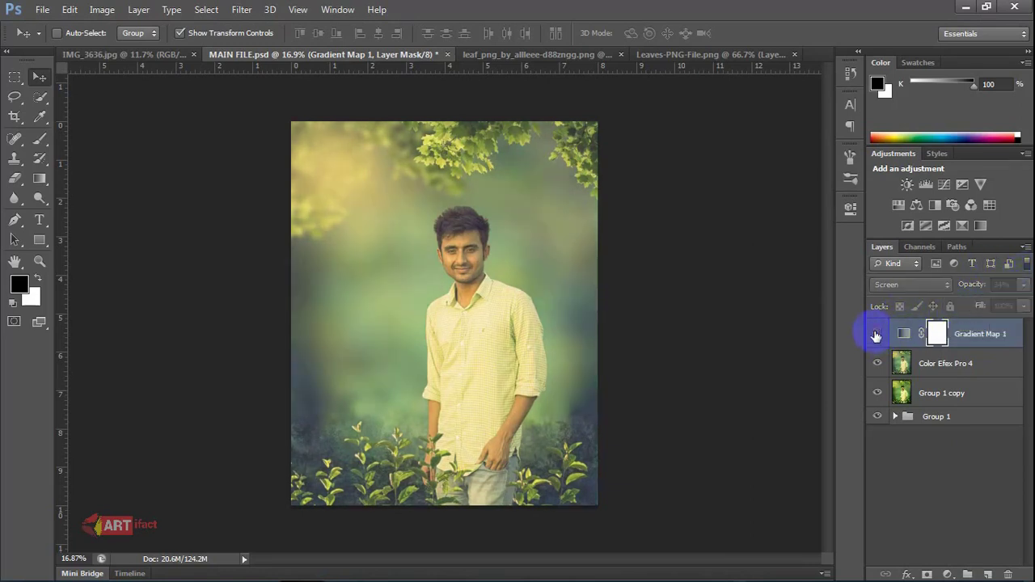
left_click(875, 336)
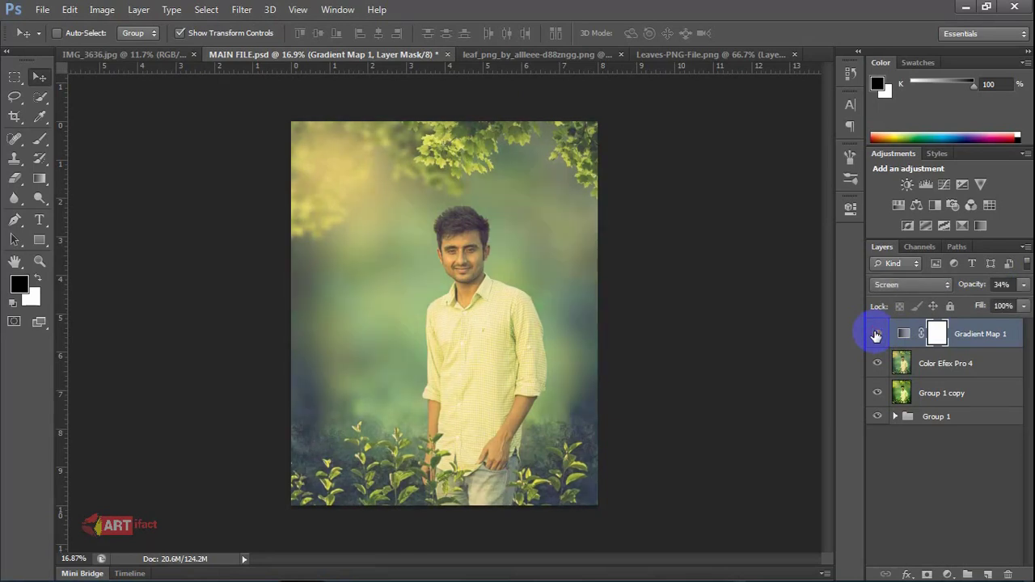
left_click(1022, 284)
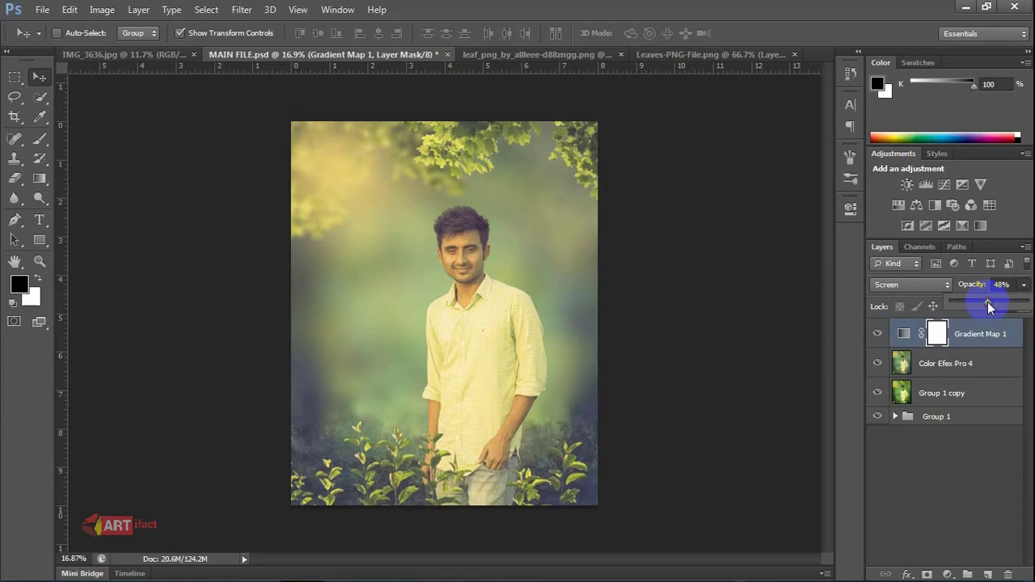
left_click(877, 335)
left_click(877, 335)
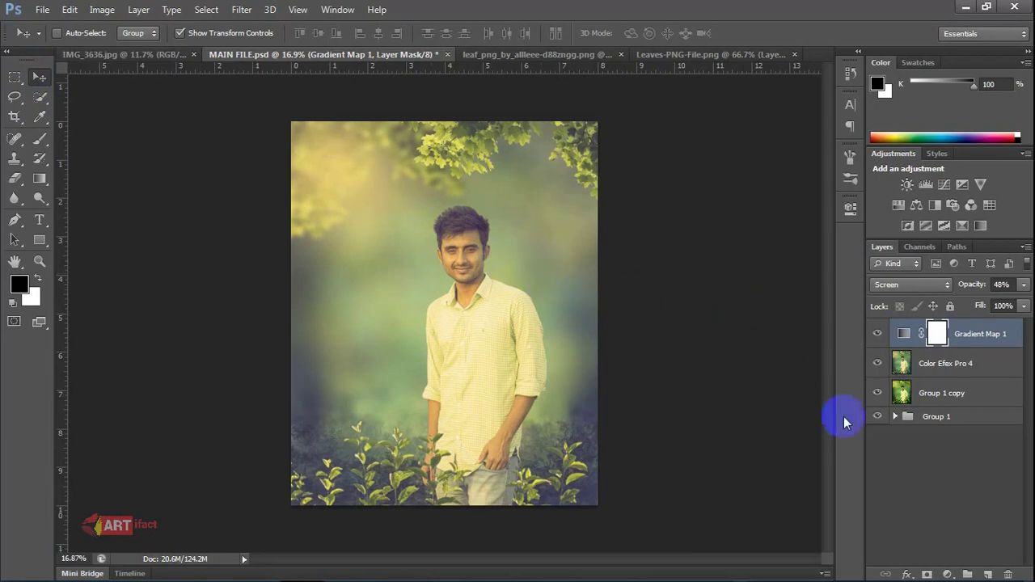
left_click(948, 574)
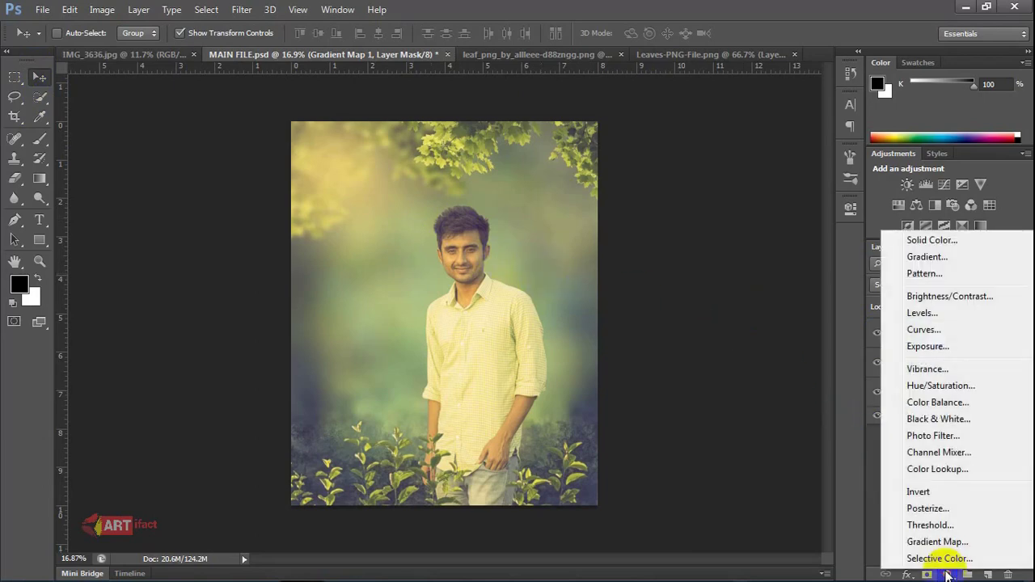
left_click(926, 257)
left_click(693, 228)
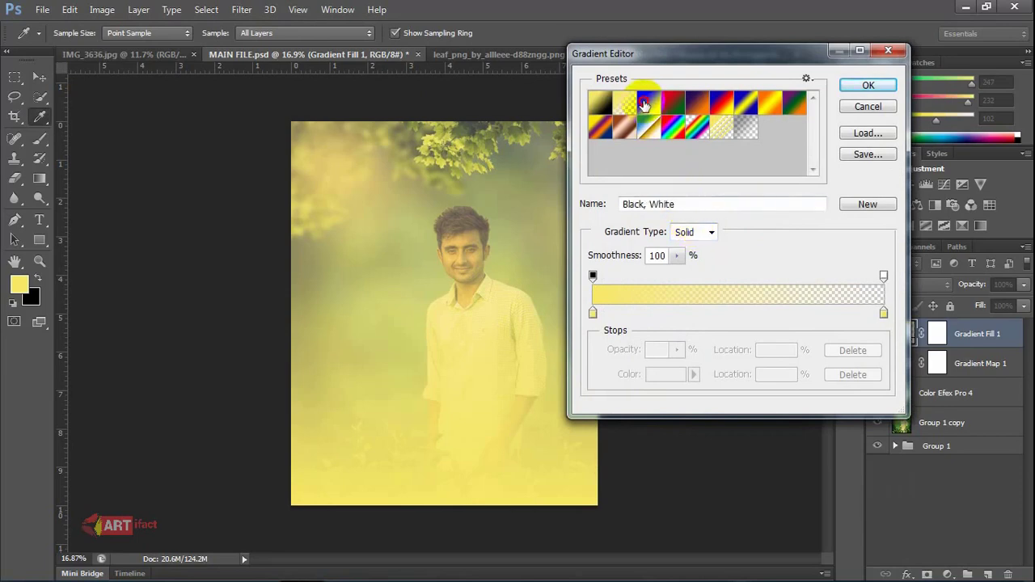
left_click(644, 103)
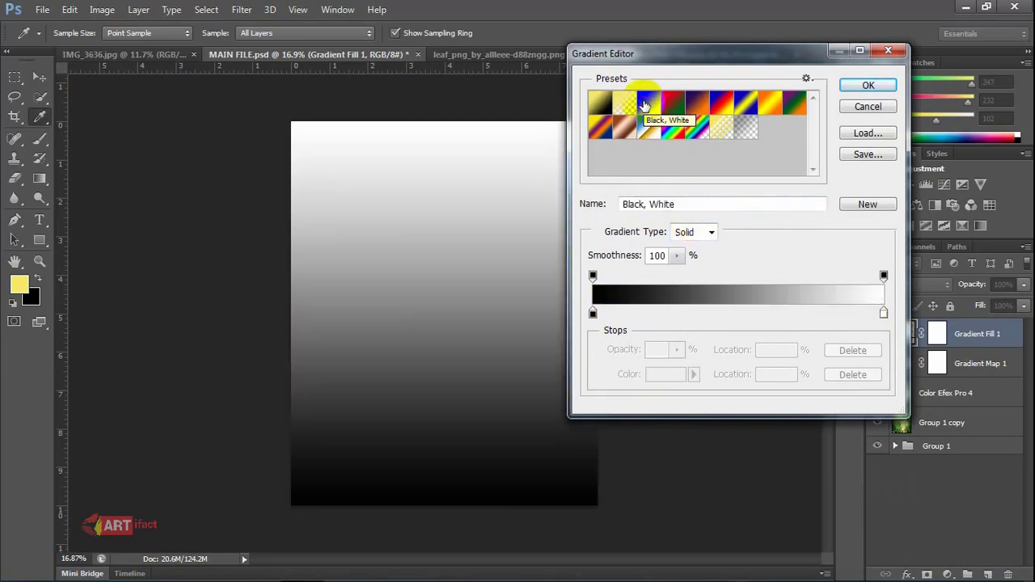
left_click(868, 84)
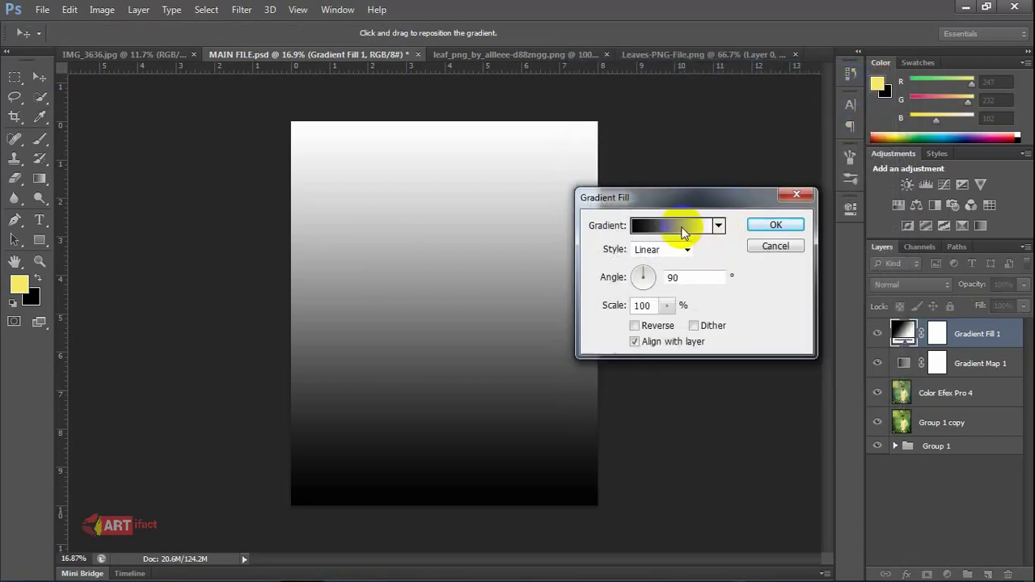
left_click(770, 226)
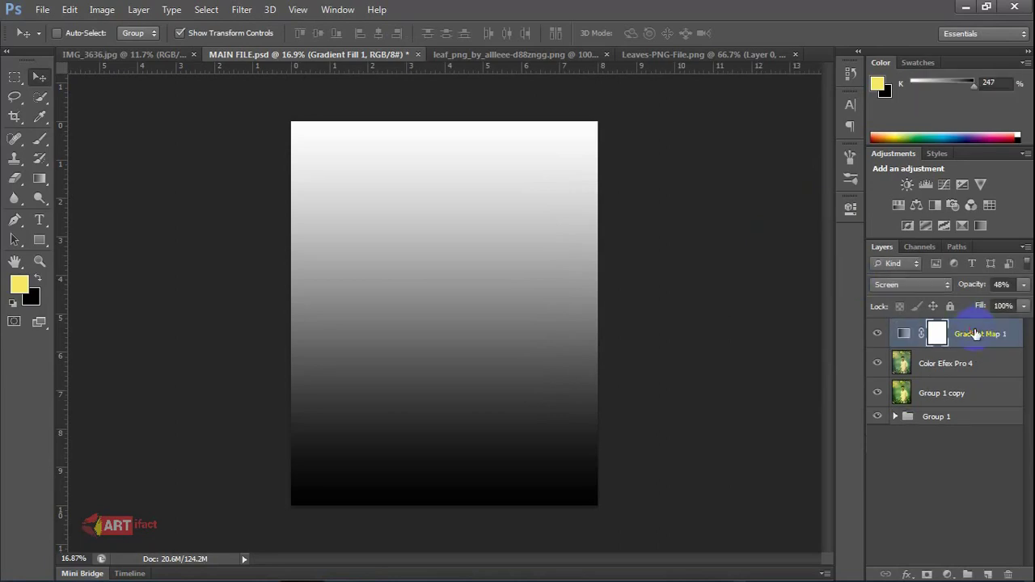
key("Delete")
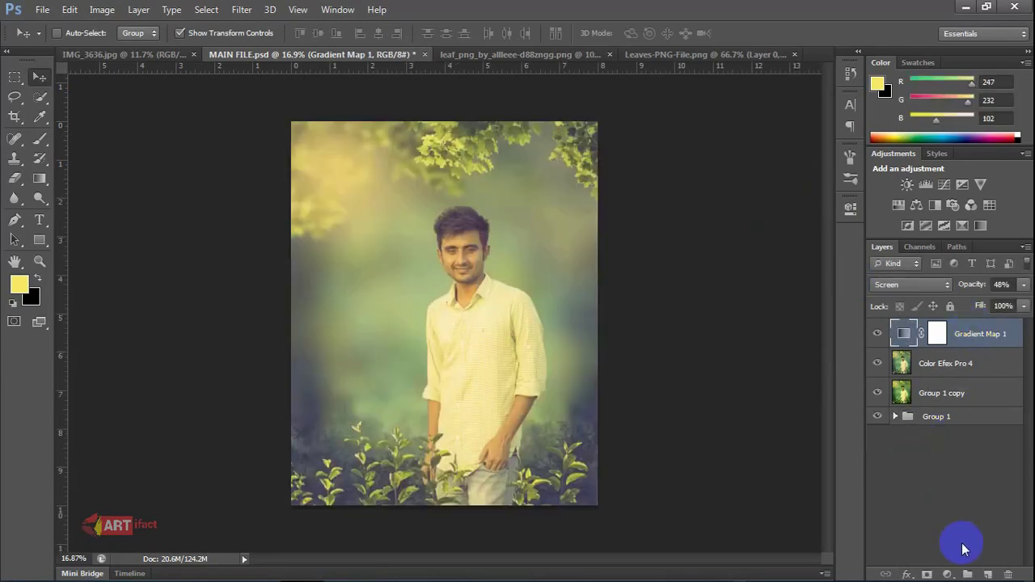
Create Layer 5, fill it with solid black, and add a white layer mask
left_click(985, 571)
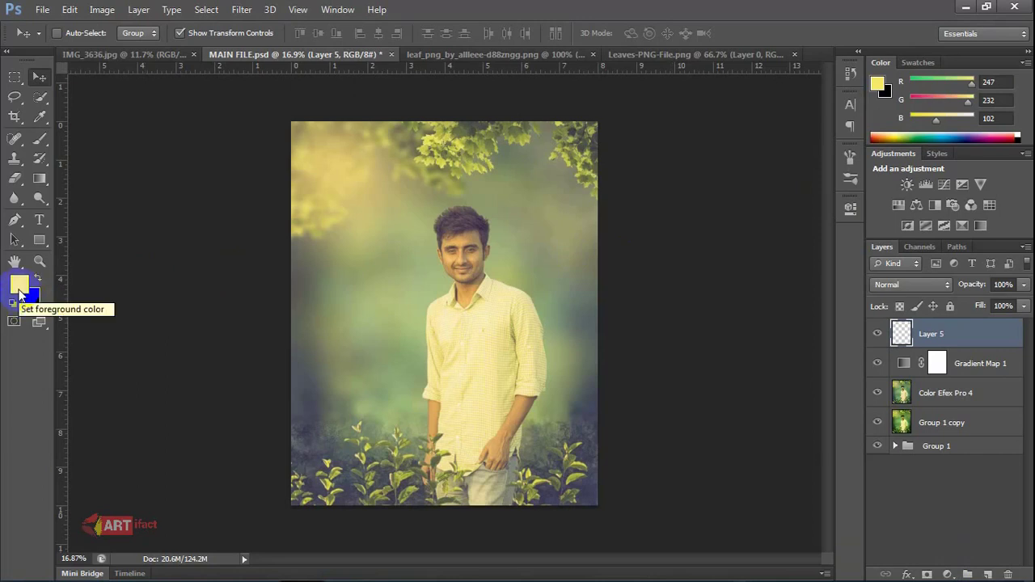
left_click_drag(19, 294, 938, 346)
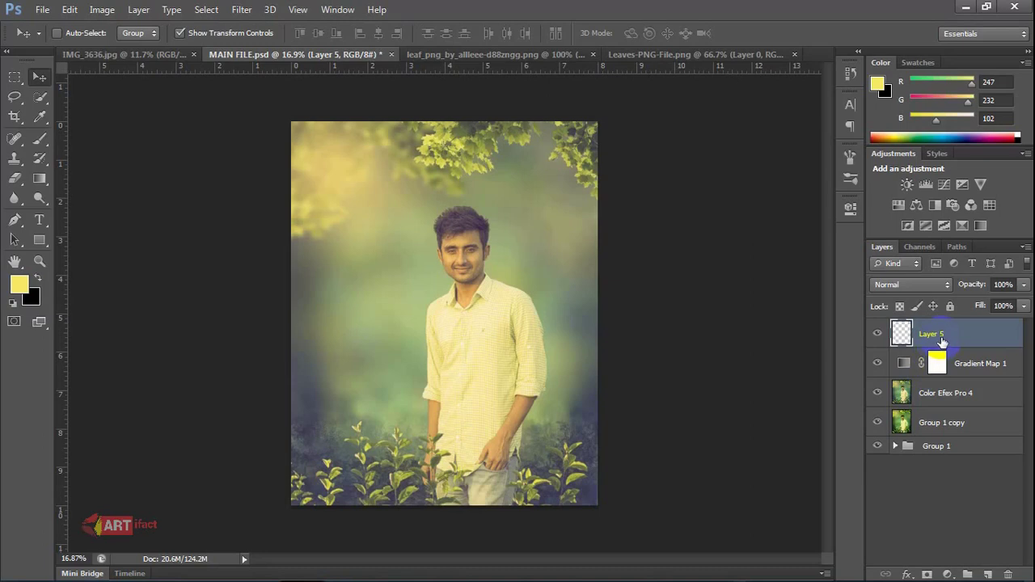
key("ctrl+BackSpace")
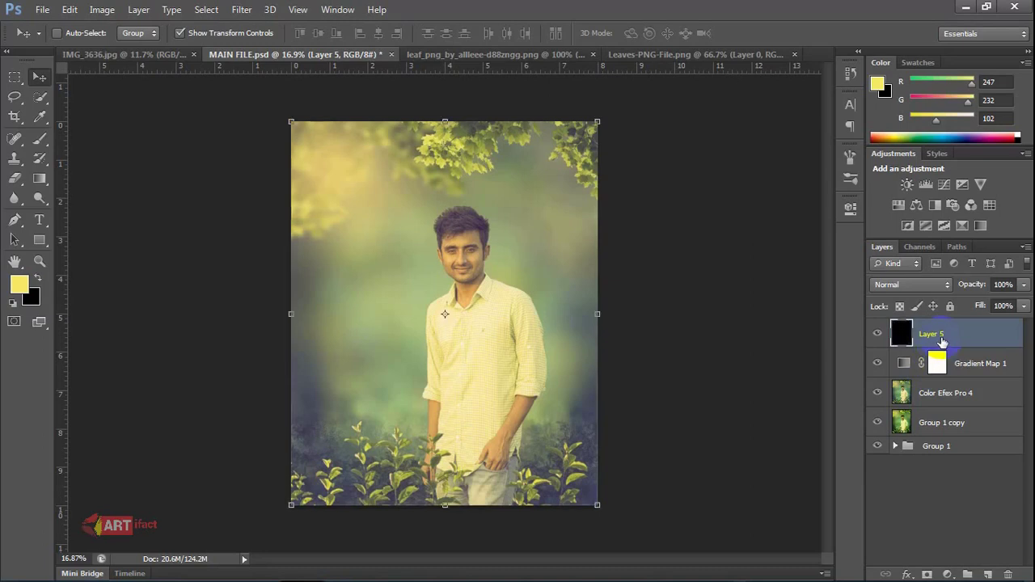
left_click(927, 574)
left_click(13, 302)
Paint black over the mask's centre with a 2500 px brush to reveal the man
left_click(40, 139)
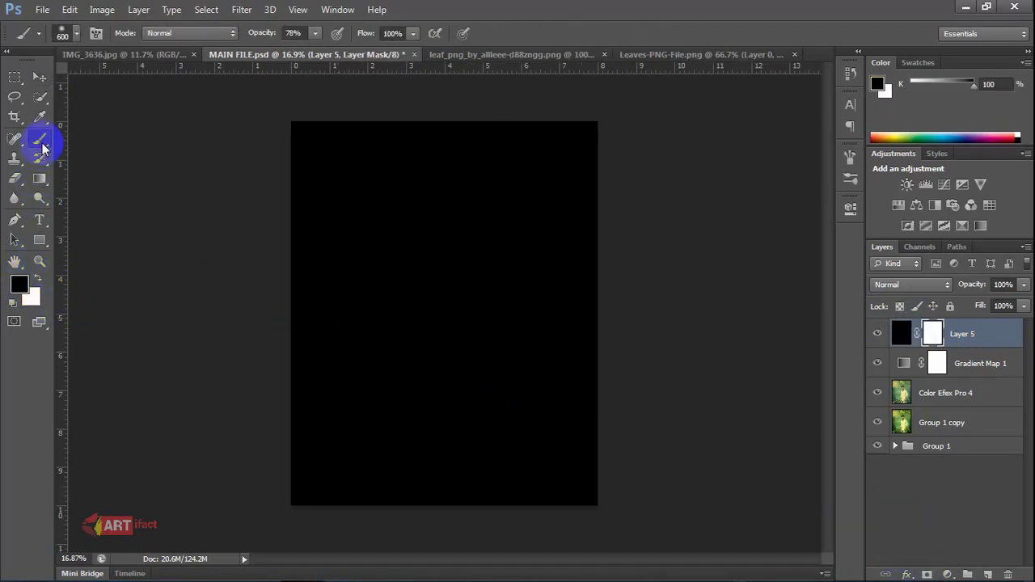
left_click(461, 272)
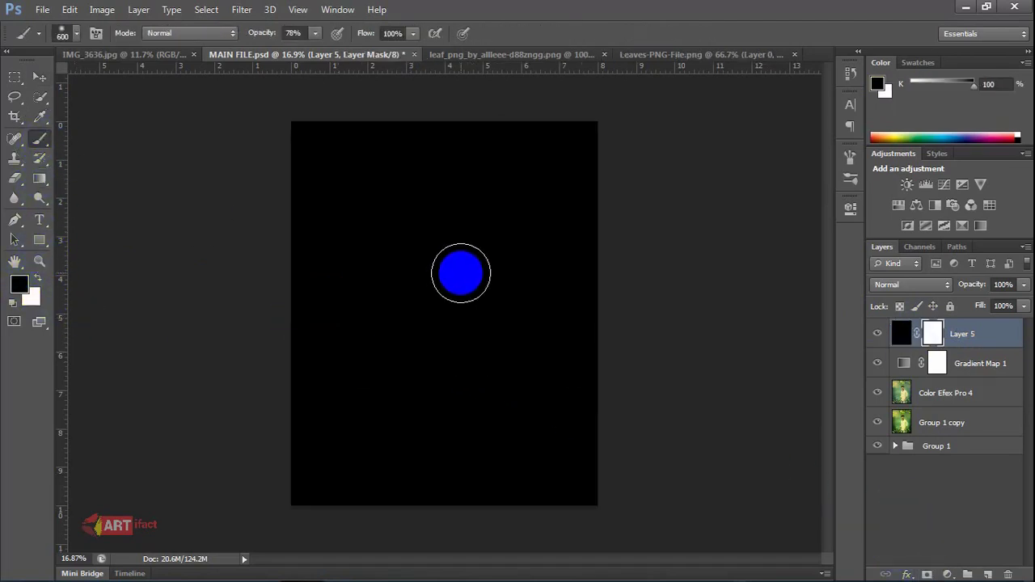
key("bracketright")
key("bracketright")
key("bracketright")
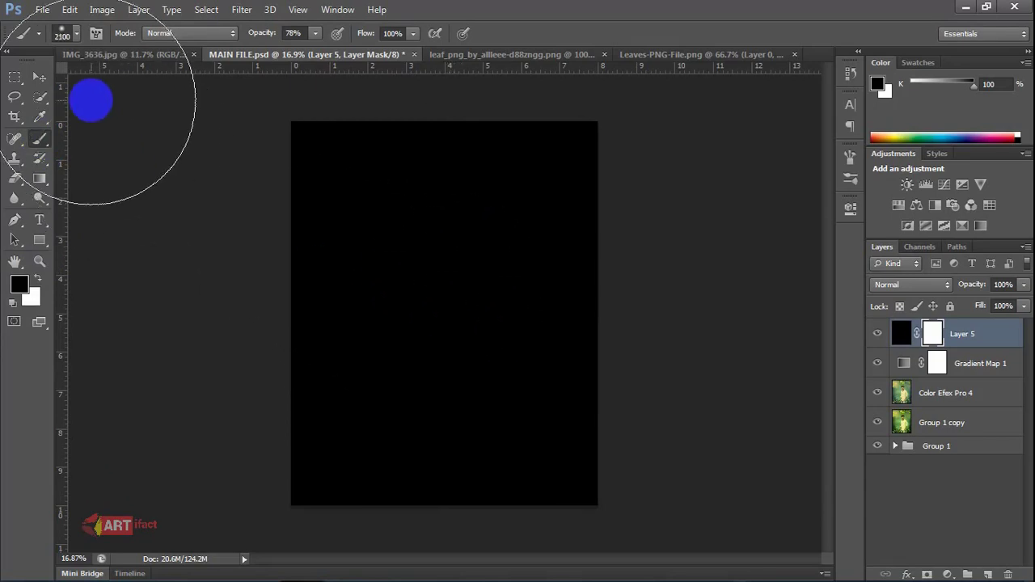
key("bracketright")
key("bracketright")
key("bracketright")
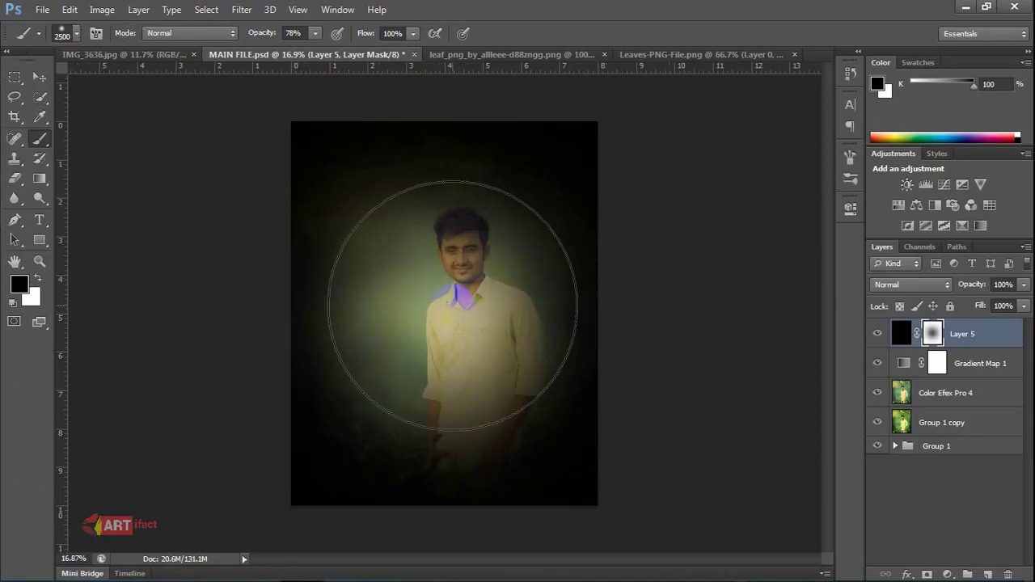
left_click(453, 306)
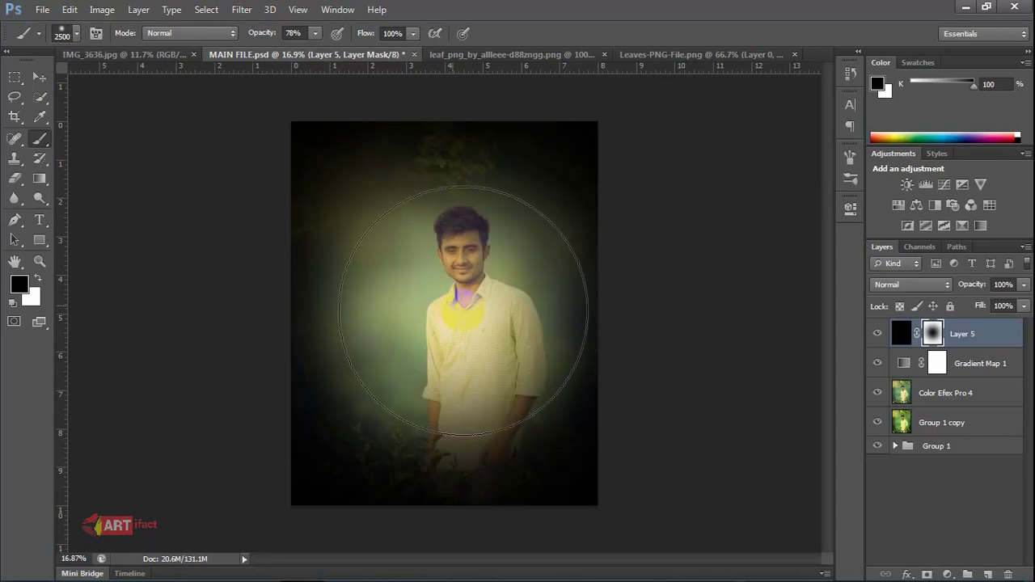
left_click(463, 312)
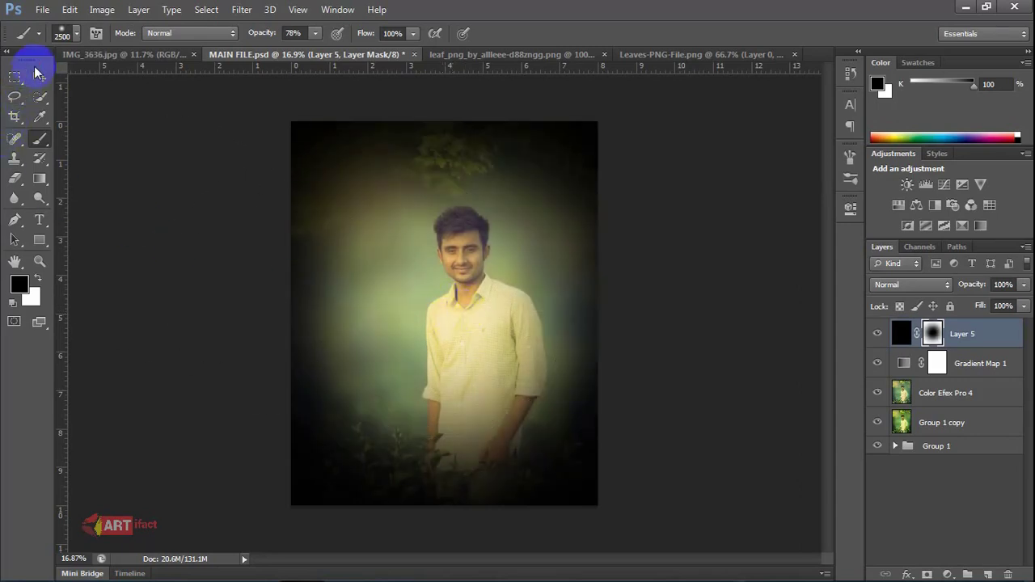
left_click(39, 76)
Enlarge the Layer 5 vignette mask and shift it down and right
scroll(477, 215, "down", 1)
scroll(478, 217, "down", 1)
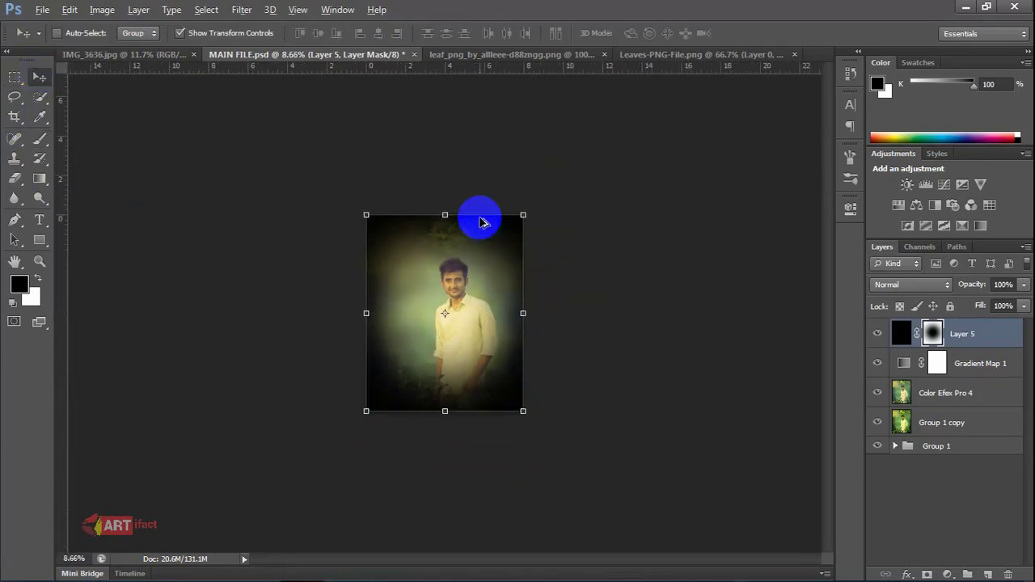
scroll(372, 224, "down", 1)
mouse_move(372, 223)
left_mouse_down()
mouse_move(255, 136)
mouse_move(250, 72)
left_mouse_up()
left_click_drag(428, 155, 480, 243)
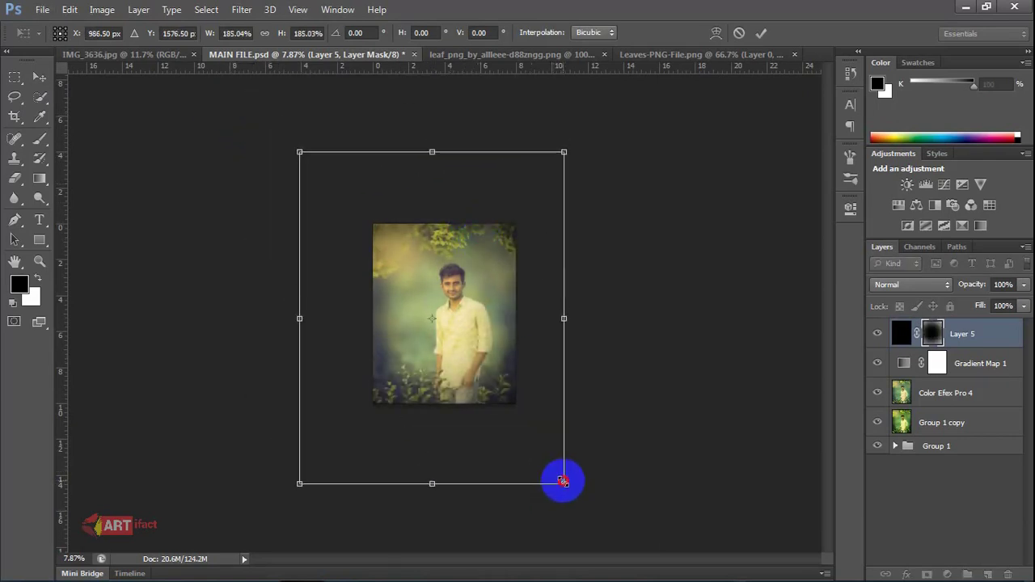
mouse_move(562, 483)
left_mouse_down()
mouse_move(550, 432)
mouse_move(559, 443)
left_mouse_up()
key("ctrl+plus")
key("ctrl+plus")
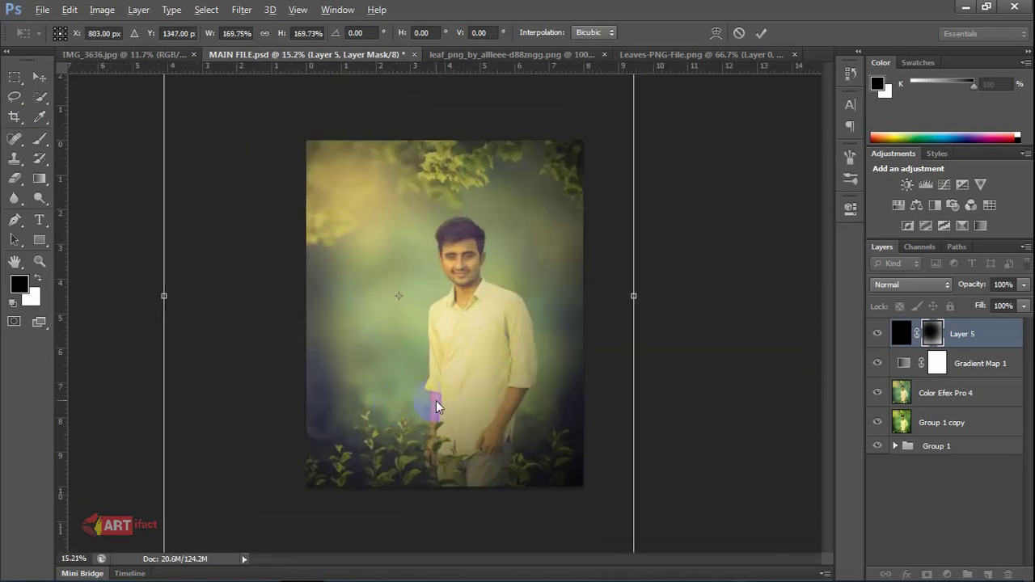
key("ctrl+minus")
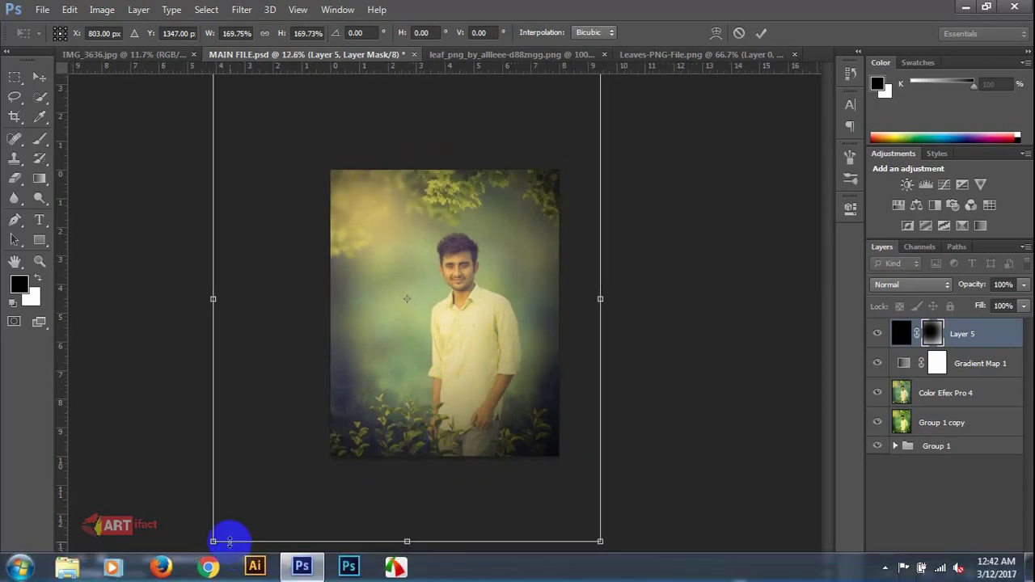
Refine the mask to about 158% by 172%, reposition it, and apply the transformation
left_click_drag(257, 526, 261, 522)
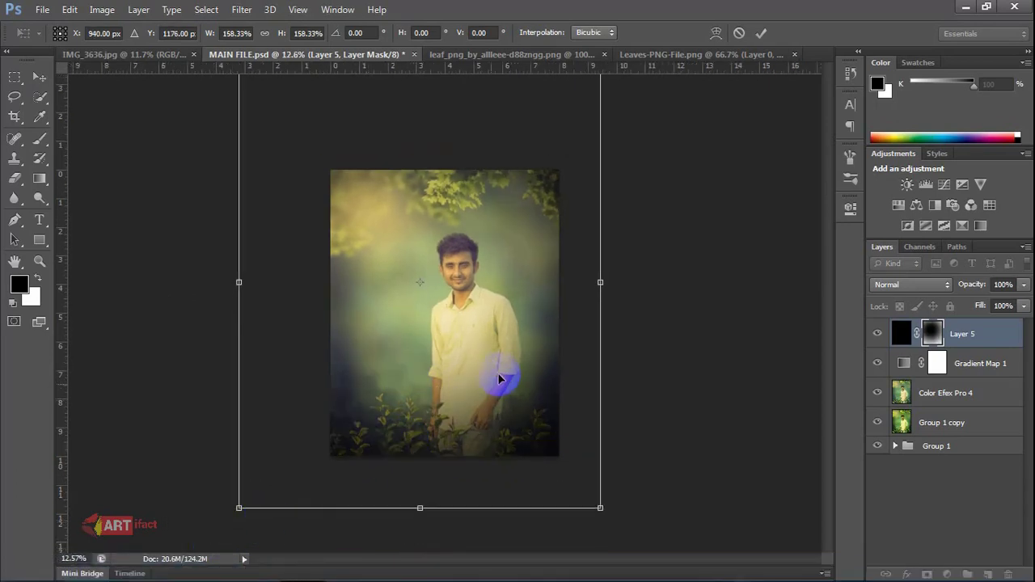
mouse_move(497, 376)
left_mouse_down()
mouse_move(499, 356)
mouse_move(497, 369)
left_mouse_up()
key("ctrl+minus")
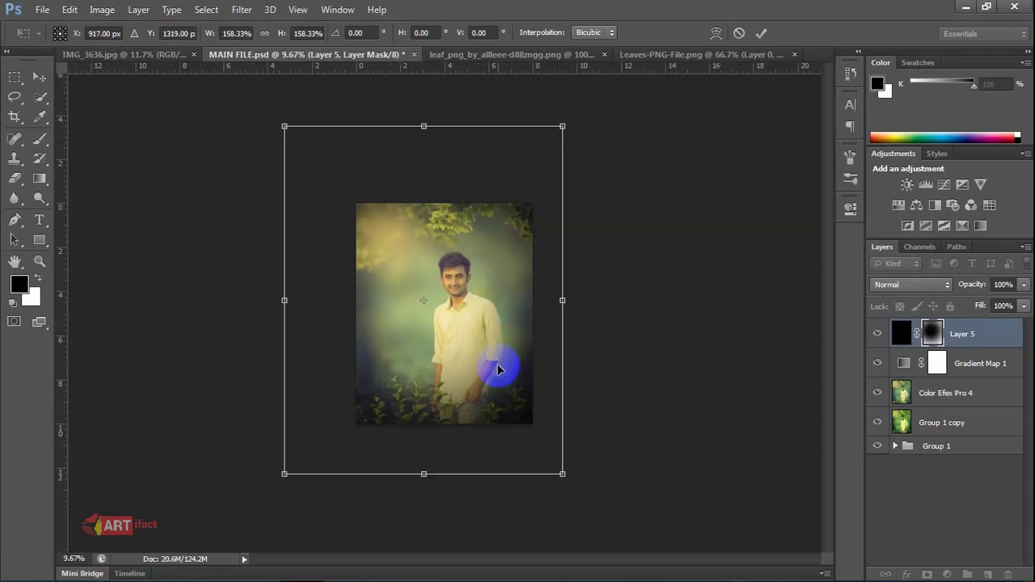
left_click_drag(422, 470, 421, 501)
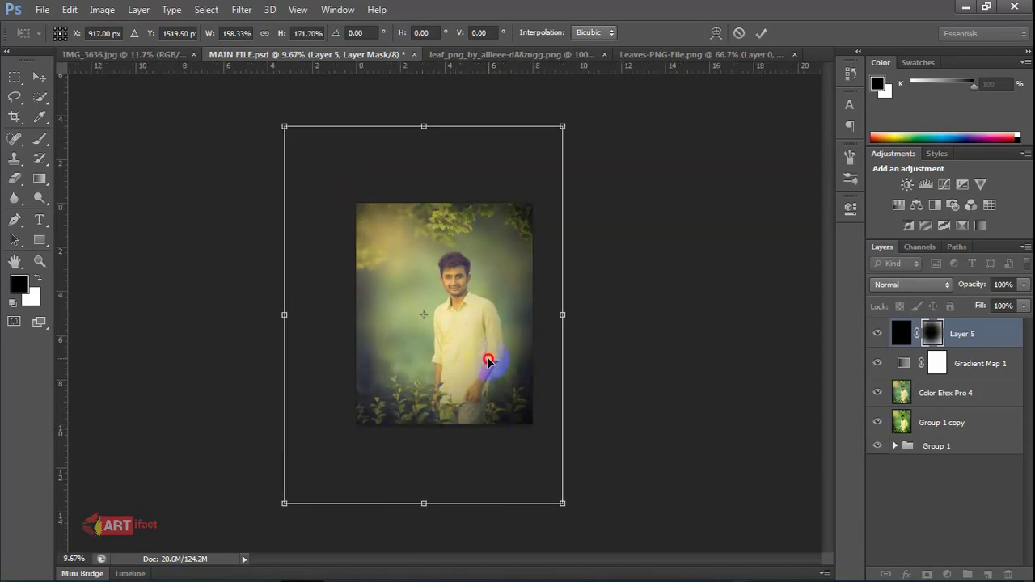
mouse_move(487, 358)
left_mouse_down()
mouse_move(501, 307)
mouse_move(487, 349)
left_mouse_up()
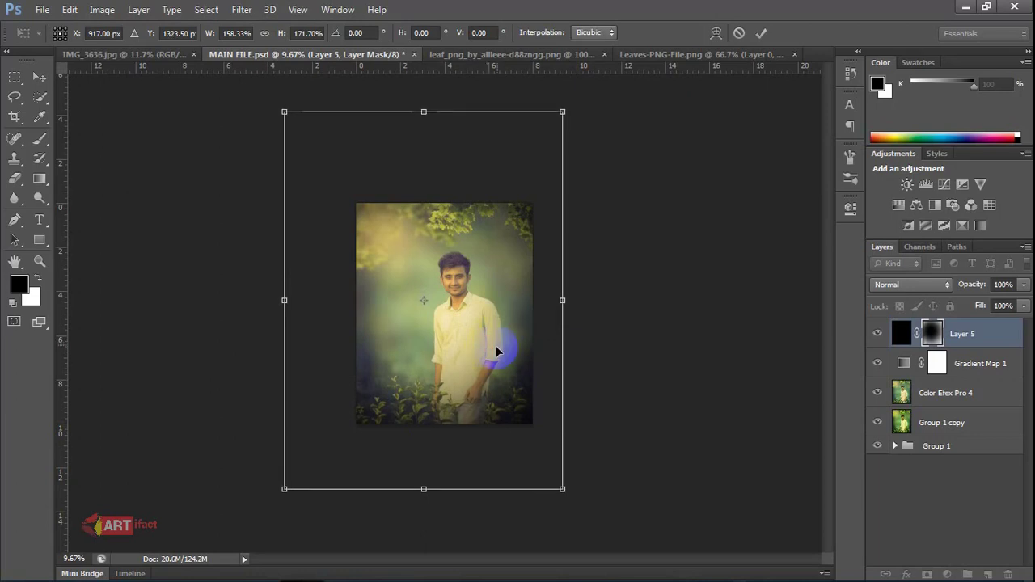
left_click(900, 335)
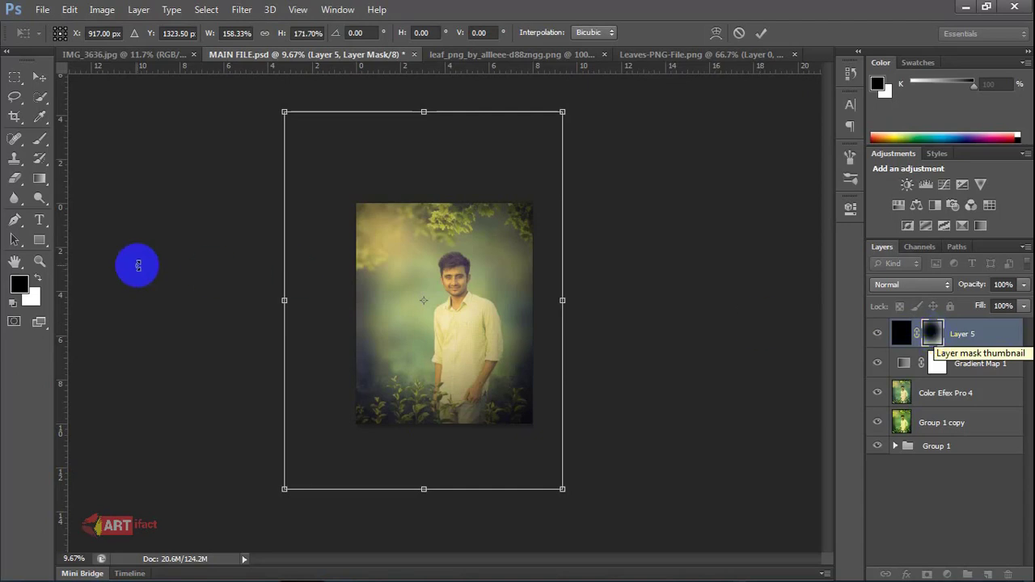
left_click(35, 279)
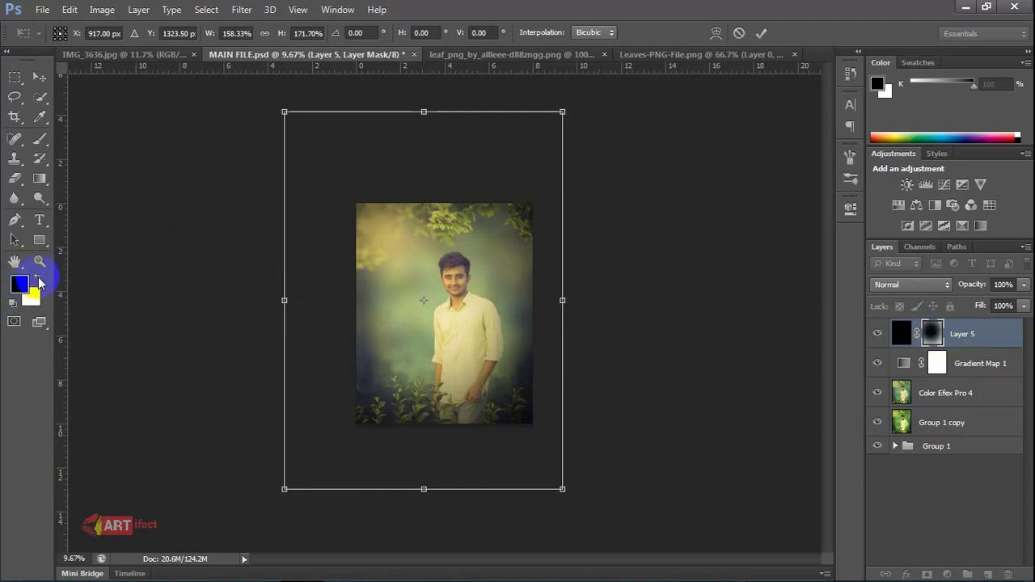
left_click(39, 76)
left_click(415, 231)
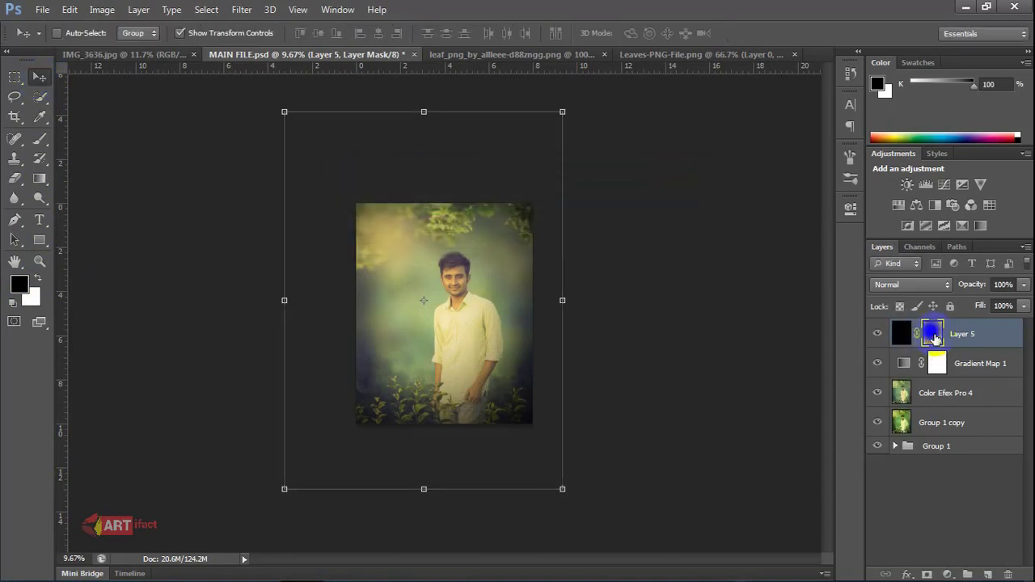
Shrink the brush to 1700 px and test a top-left stroke, then undo it
left_click(37, 278)
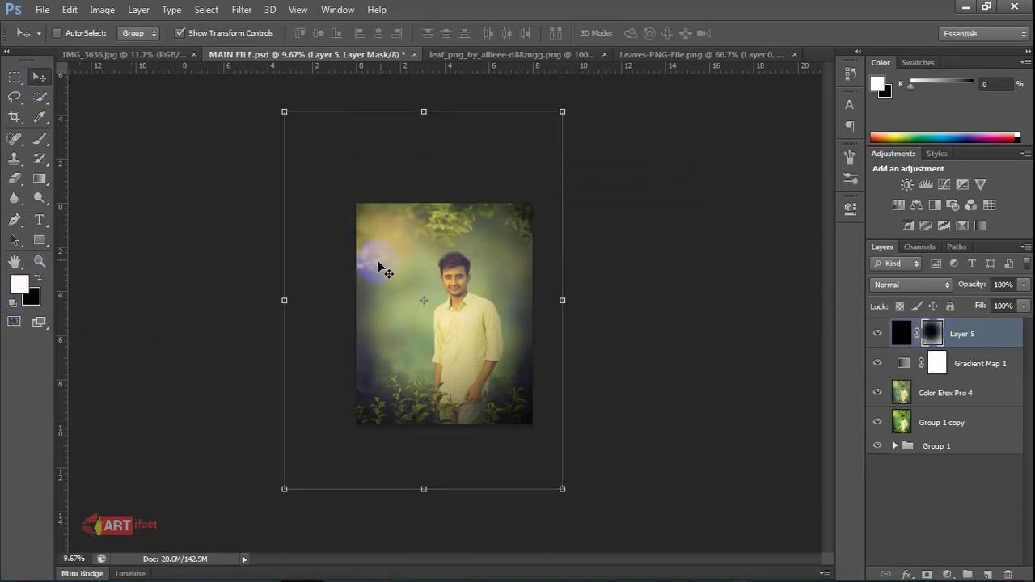
left_click(40, 137)
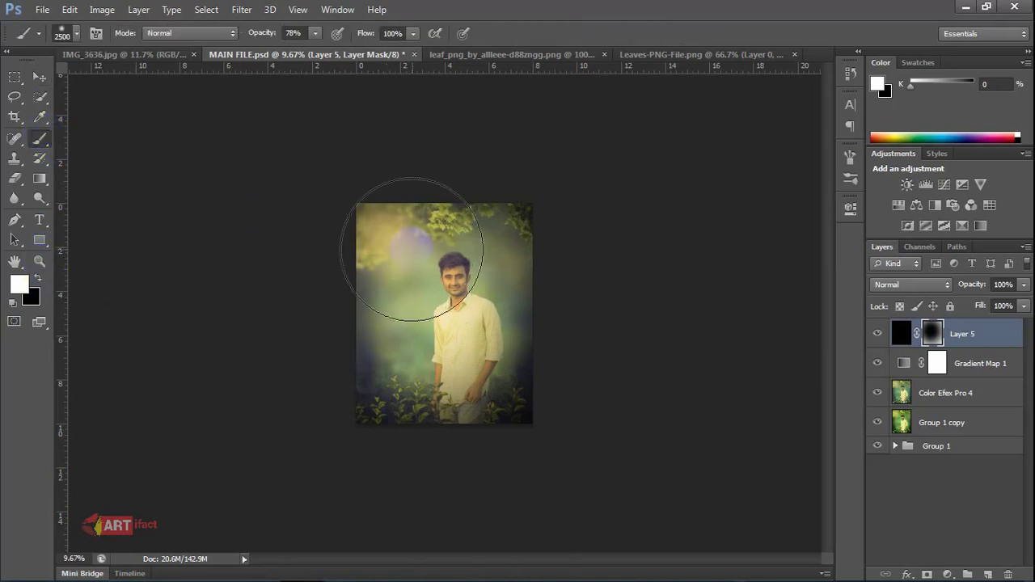
key("bracketleft")
key("bracketleft")
key("bracketleft")
key("bracketleft")
key("bracketleft")
key("bracketleft")
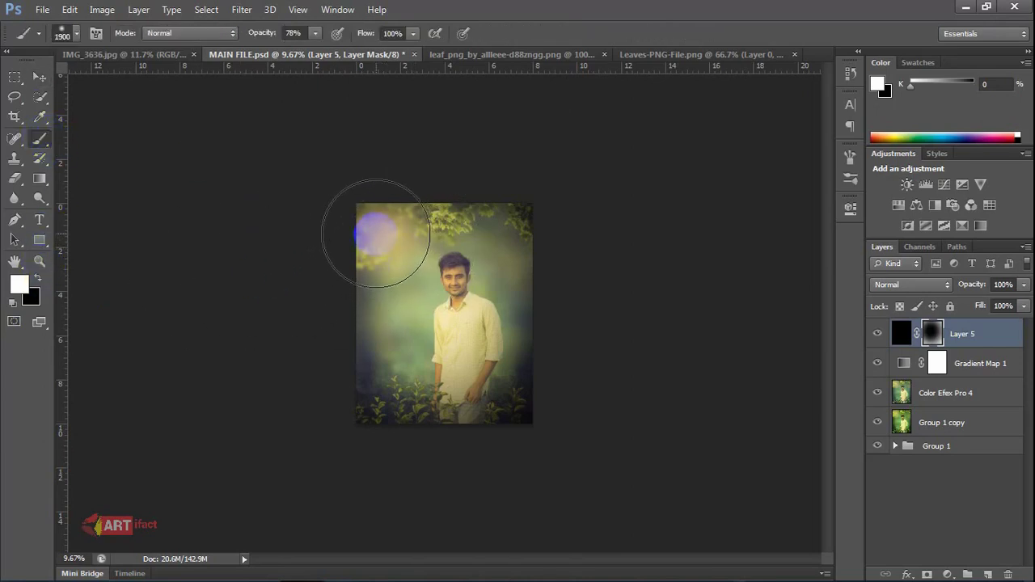
key("bracketleft")
key("bracketleft")
key("bracketleft")
left_click_drag(363, 259, 407, 252)
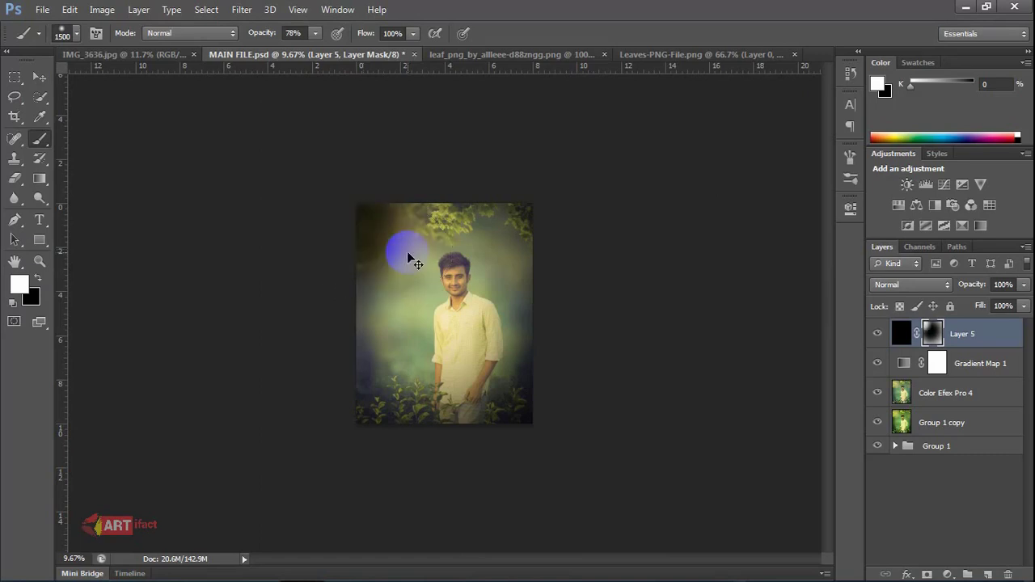
key("ctrl+z")
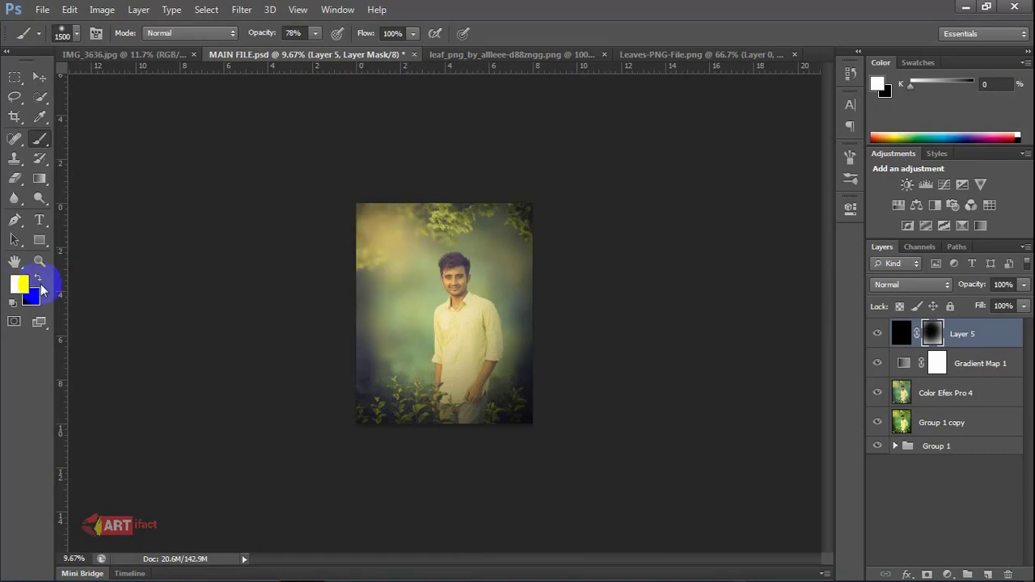
Mask the vignette off the top-left in black, then lighten the bottom edge at 29% opacity
left_click(37, 278)
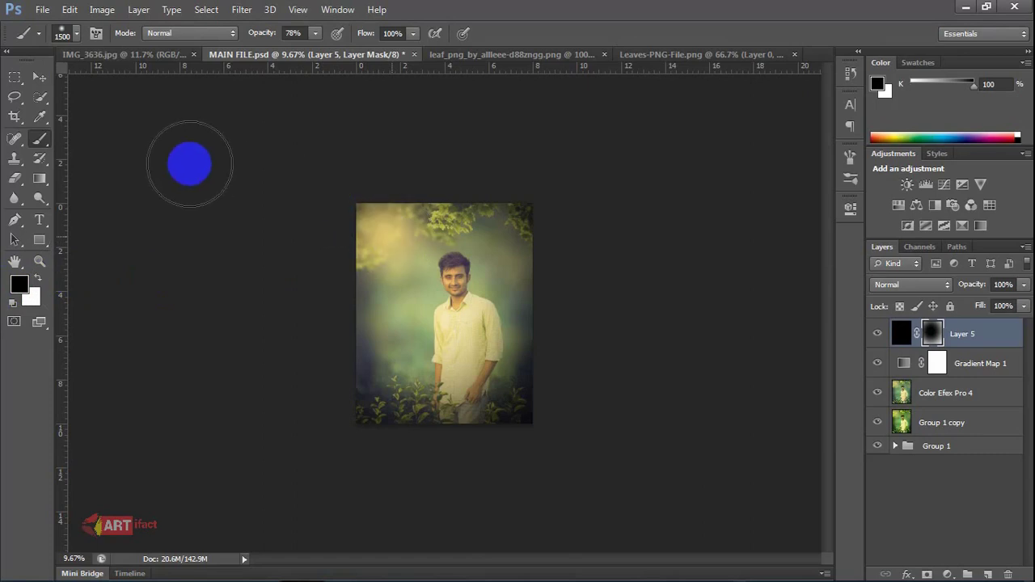
left_click_drag(316, 205, 361, 248)
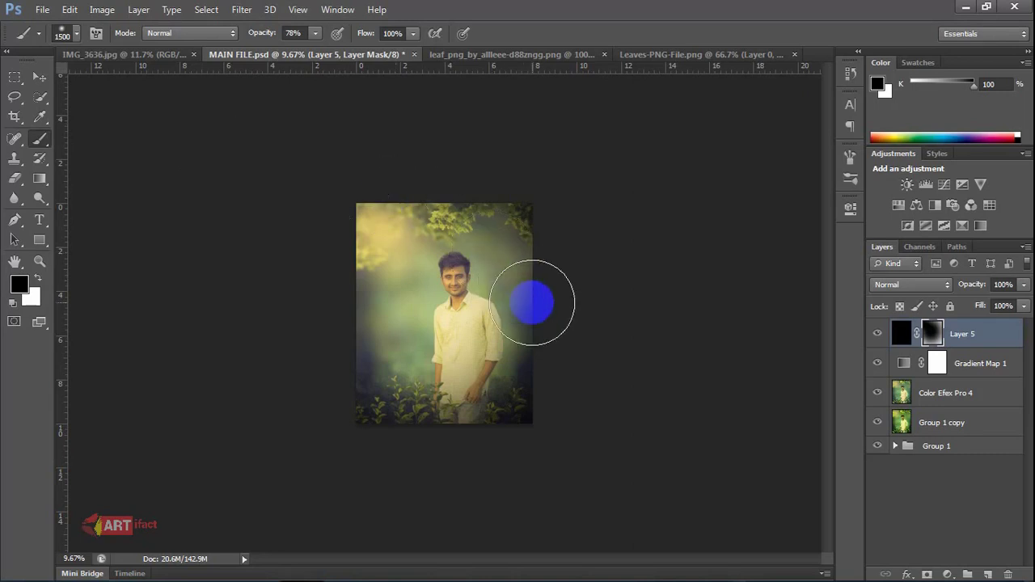
left_click_drag(314, 38, 277, 50)
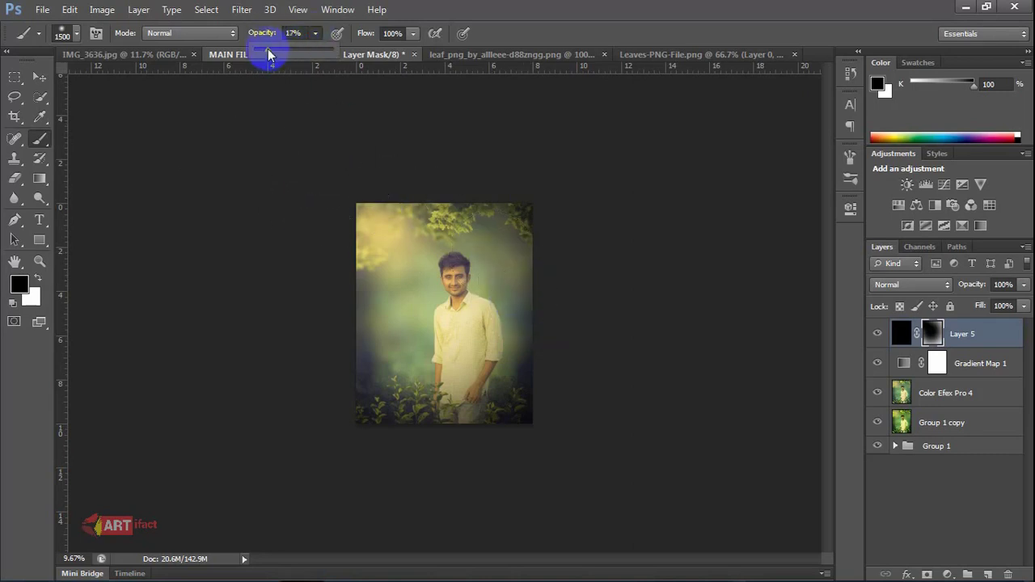
left_click_drag(518, 392, 270, 415)
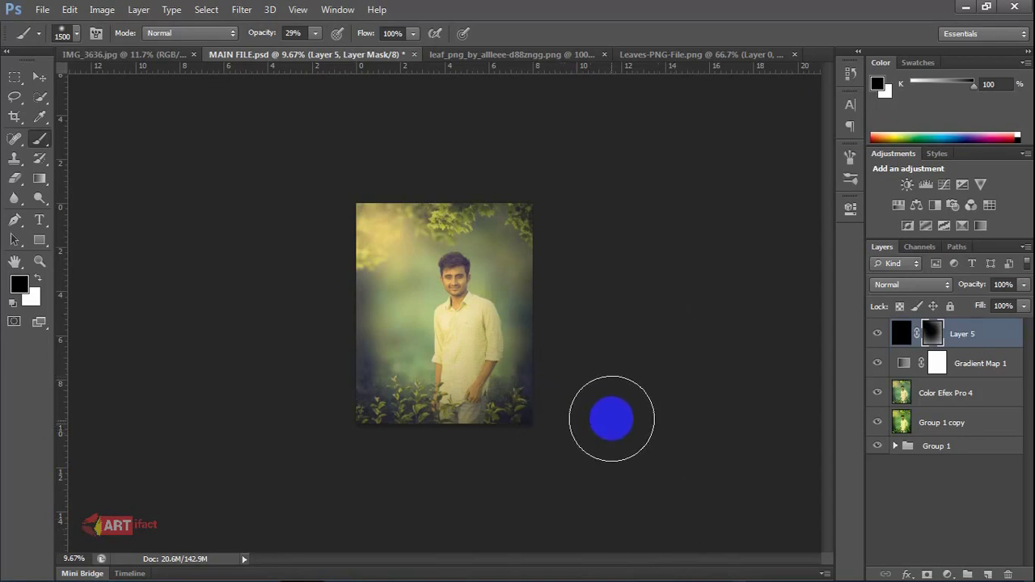
scroll(611, 409, "up", 3)
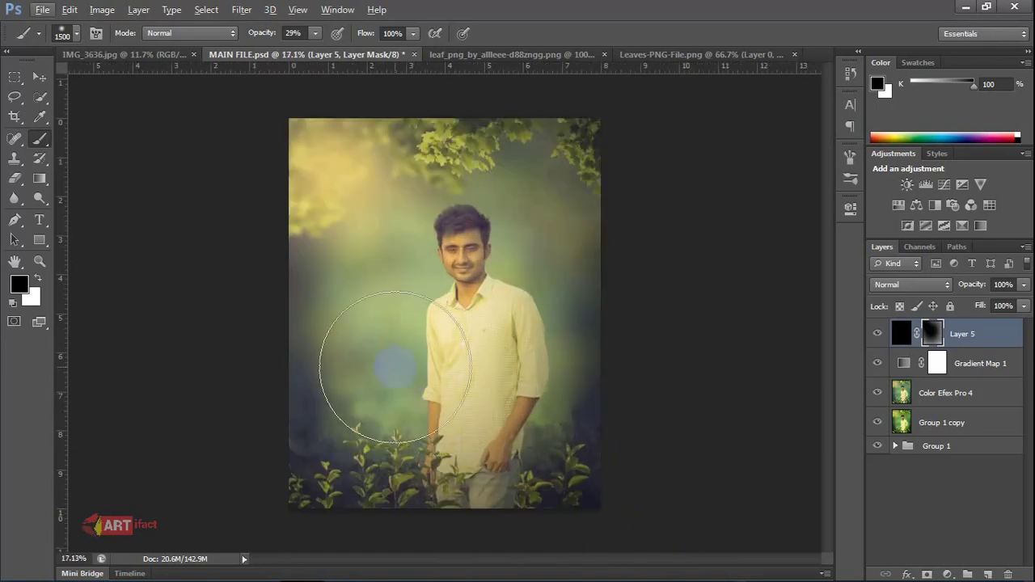
Drop Layer 5's opacity to 55%, toggling its visibility to compare the vignette
left_click(42, 76)
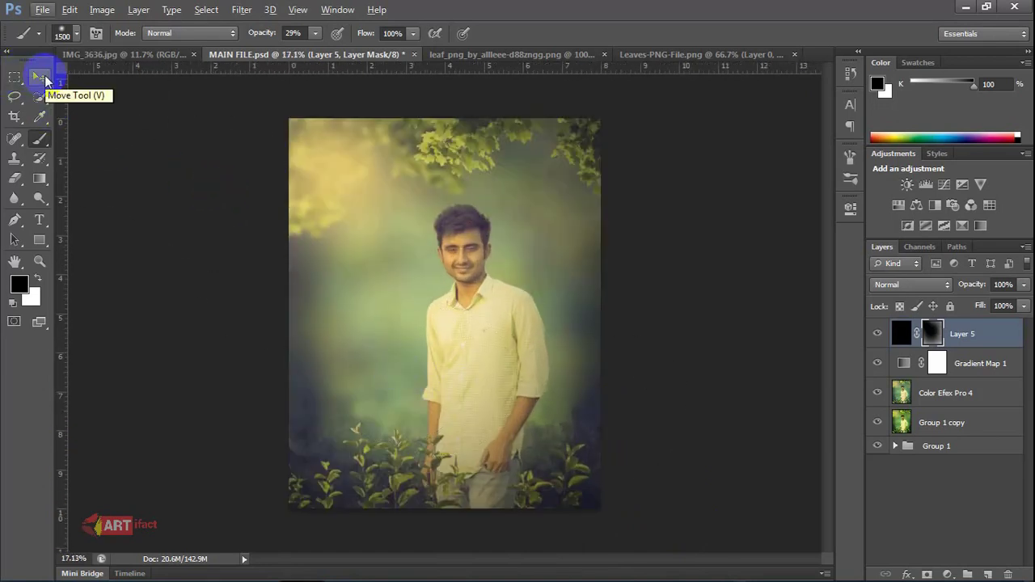
left_click(42, 77)
left_click(1022, 285)
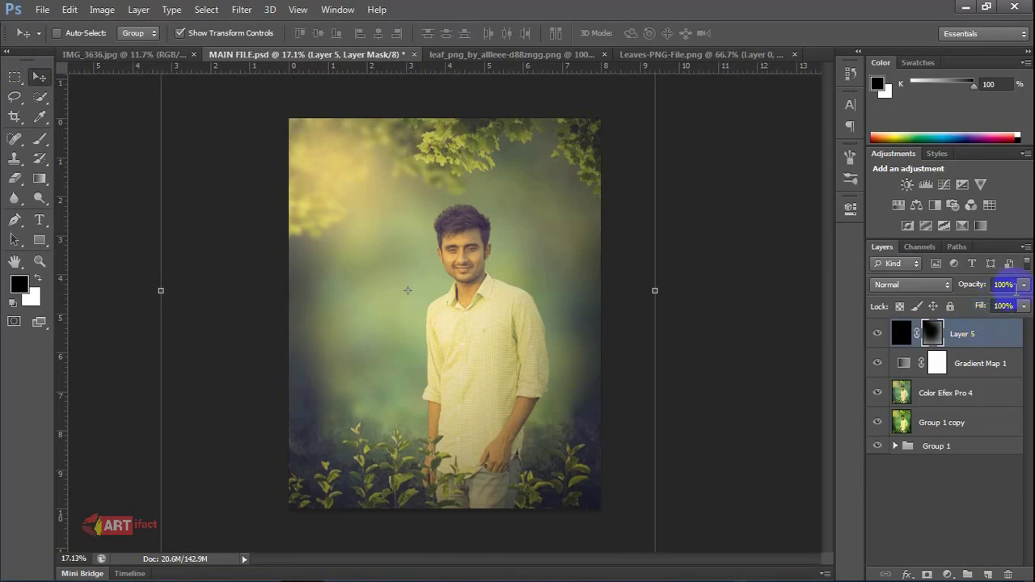
left_click_drag(1012, 298, 977, 305)
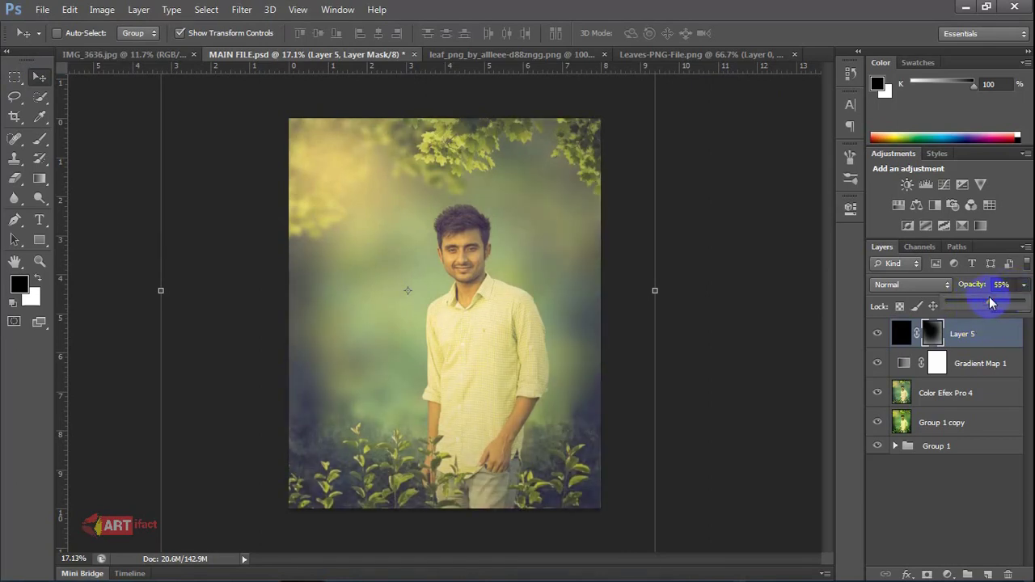
left_click(876, 335)
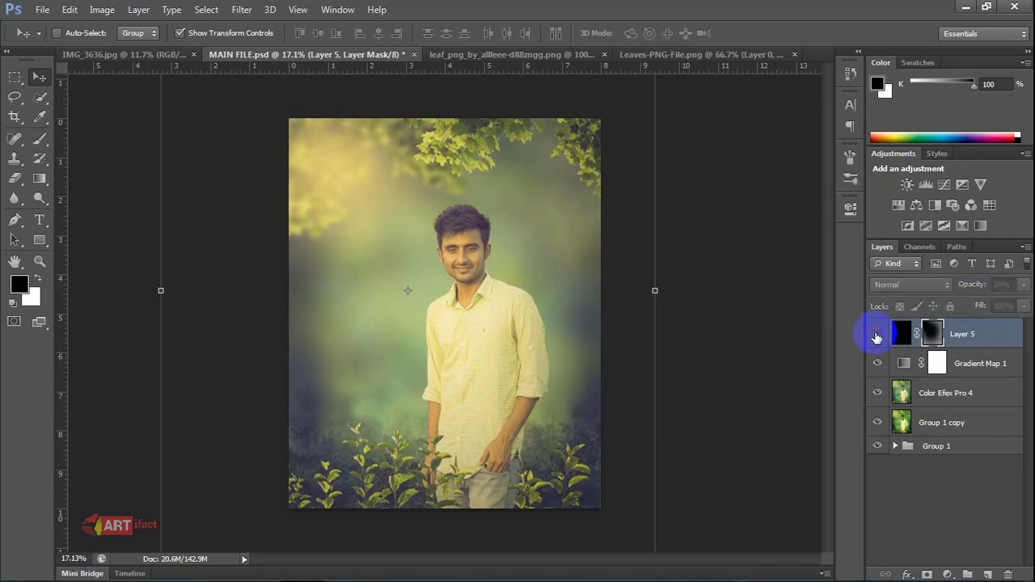
left_click(877, 335)
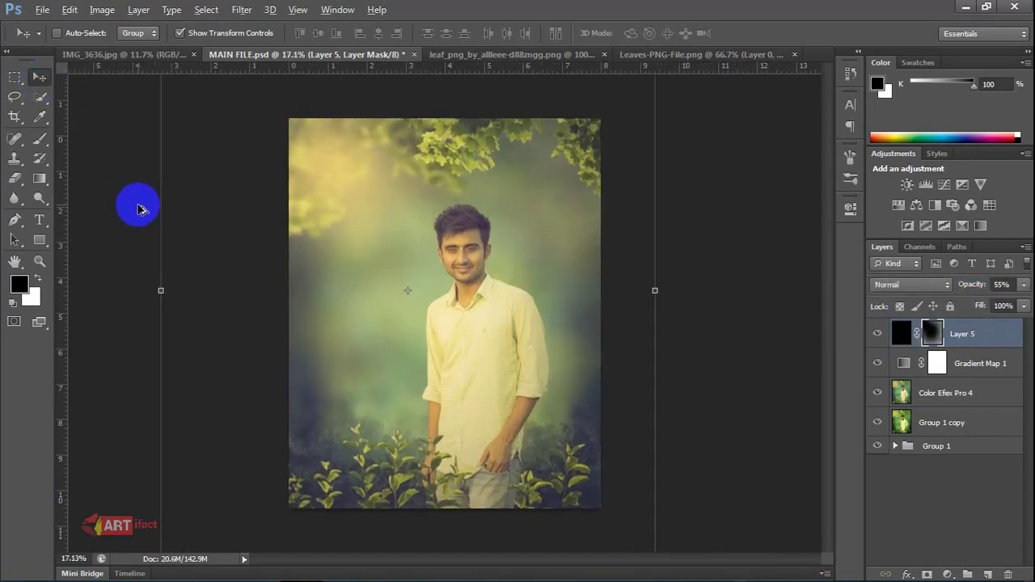
left_click(40, 81)
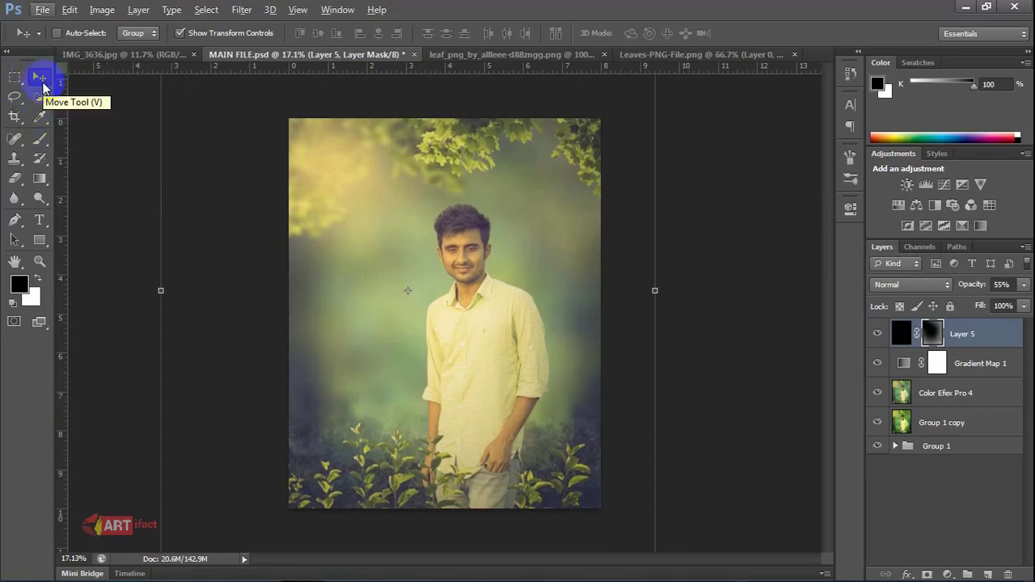
scroll(44, 86, "up", 1)
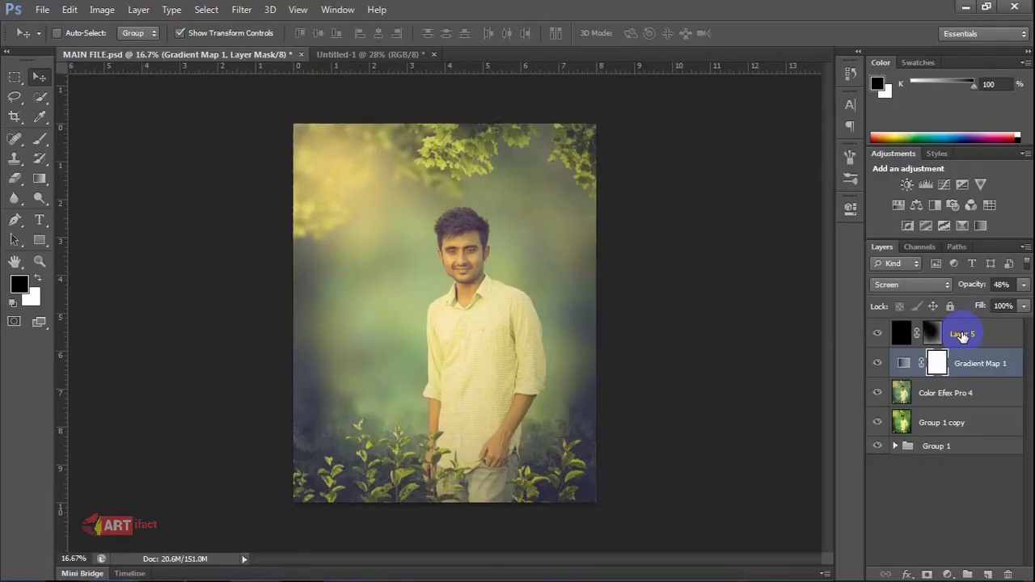
Select Gradient Map 1 and lower its opacity to 10%
left_click(957, 341)
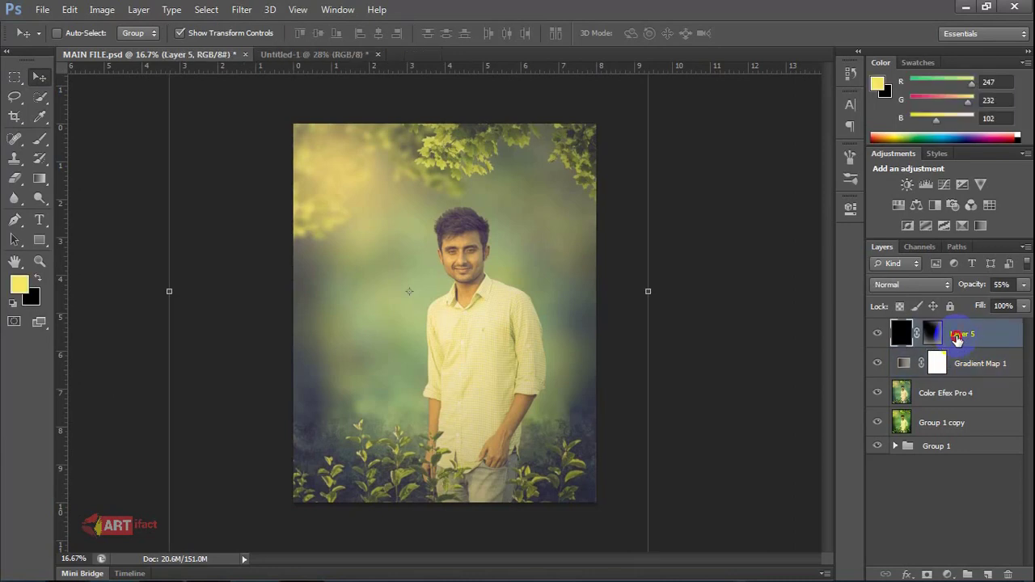
left_click(938, 364)
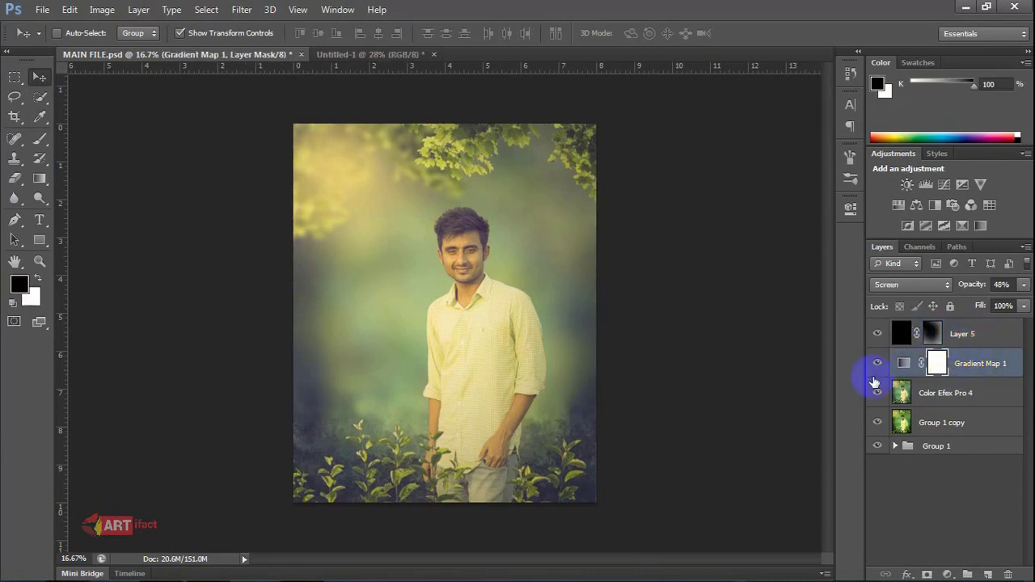
left_click(877, 363)
left_click(878, 364)
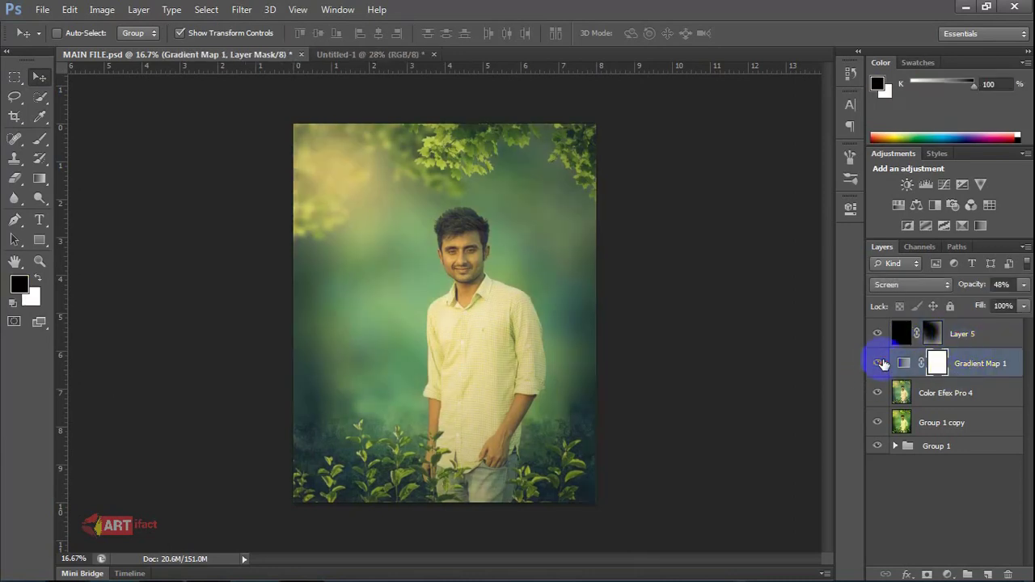
left_click(1022, 285)
left_click(937, 285)
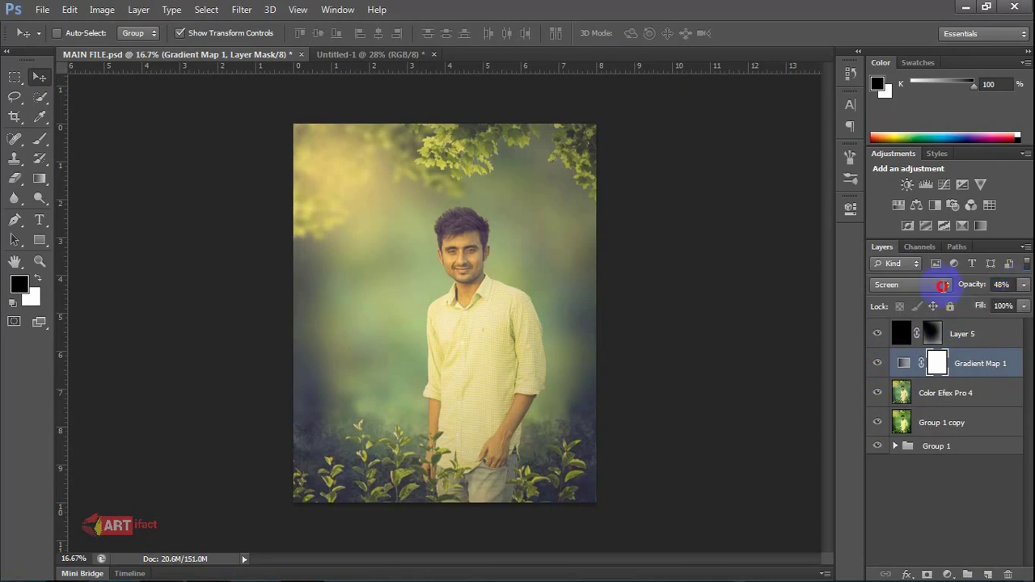
type("1")
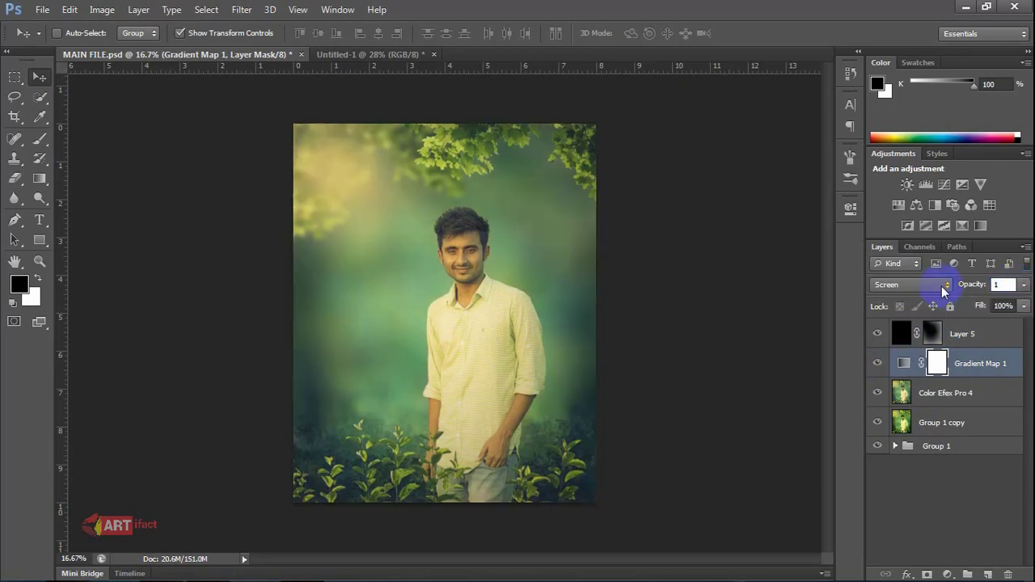
type("0")
key("Return")
Compare with the layer hidden, then reduce Gradient Map 1 to 7% opacity
left_click(878, 365)
left_click(878, 366)
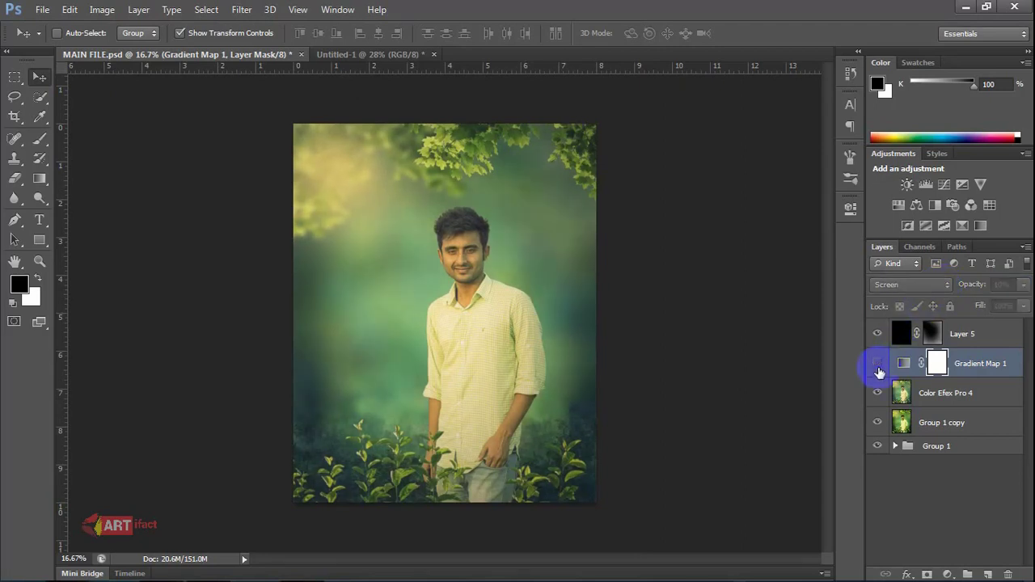
left_click(878, 367)
left_click(877, 366)
left_click(877, 367)
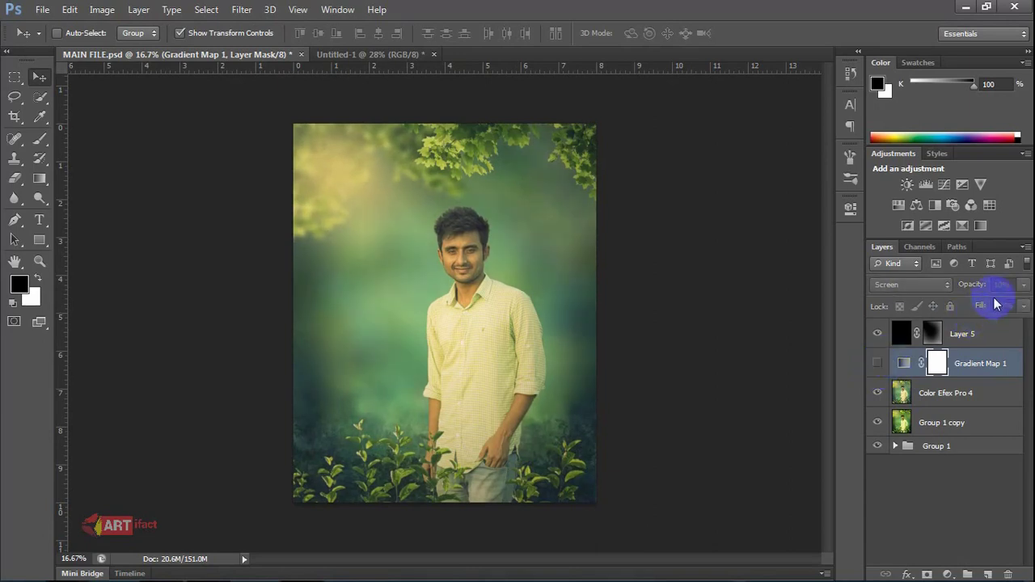
left_click(877, 367)
left_click(1001, 284)
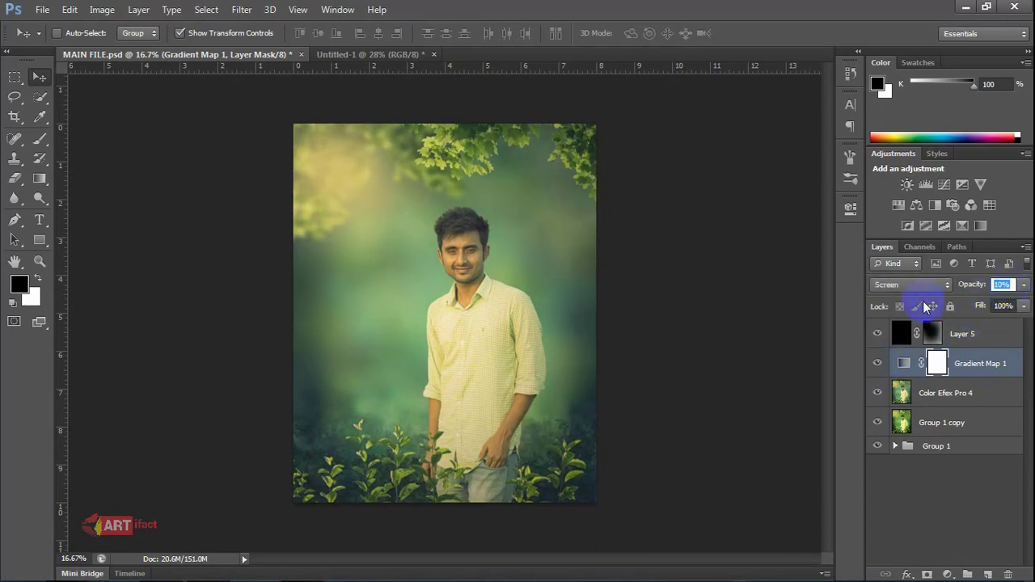
type("7")
key("Return")
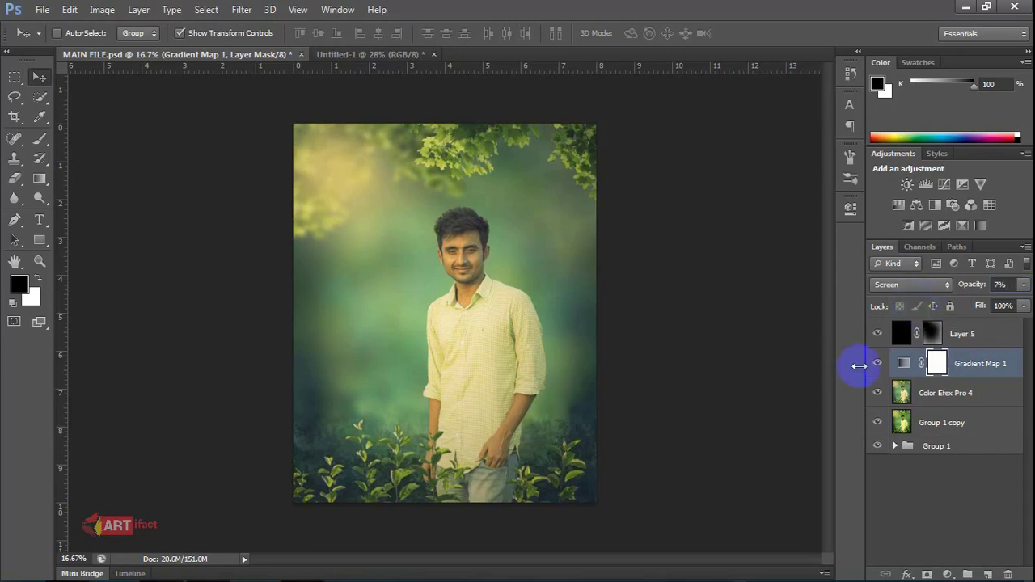
Compare again and settle Gradient Map 1 at 5% opacity
left_click(878, 367)
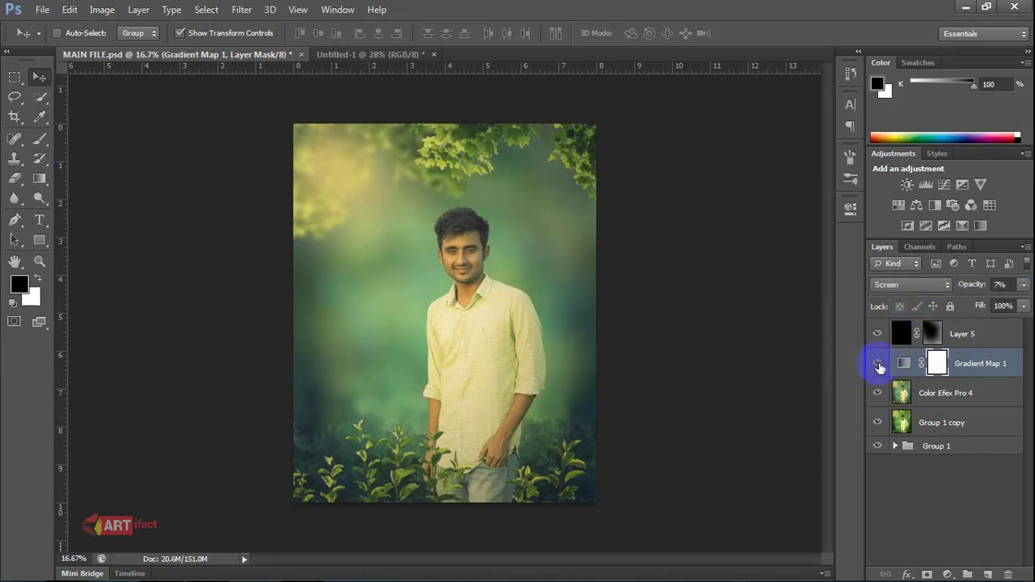
left_click(878, 367)
left_click(878, 367)
left_click(878, 367)
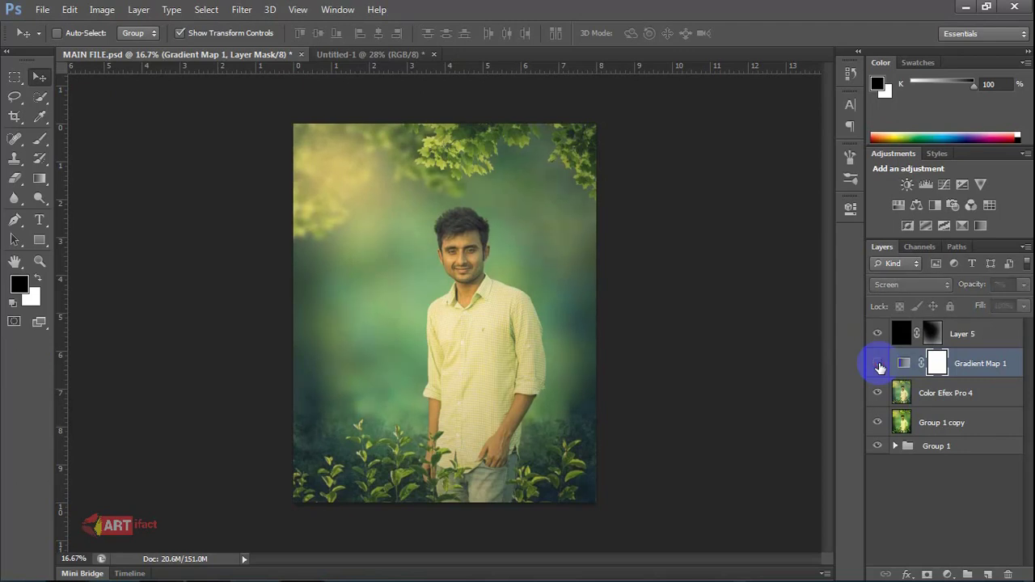
left_click(878, 367)
left_click(1002, 284)
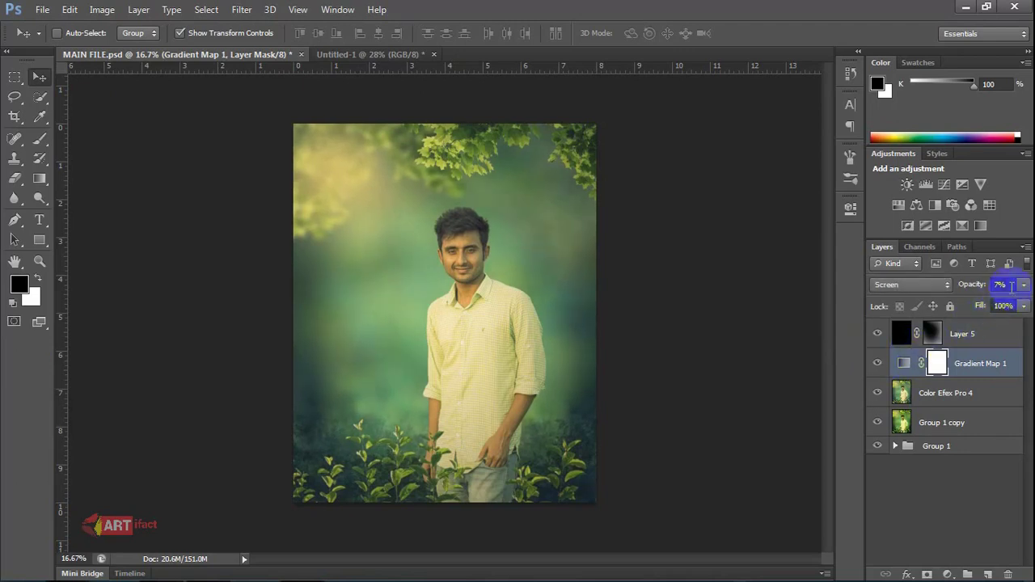
type("5")
key("Return")
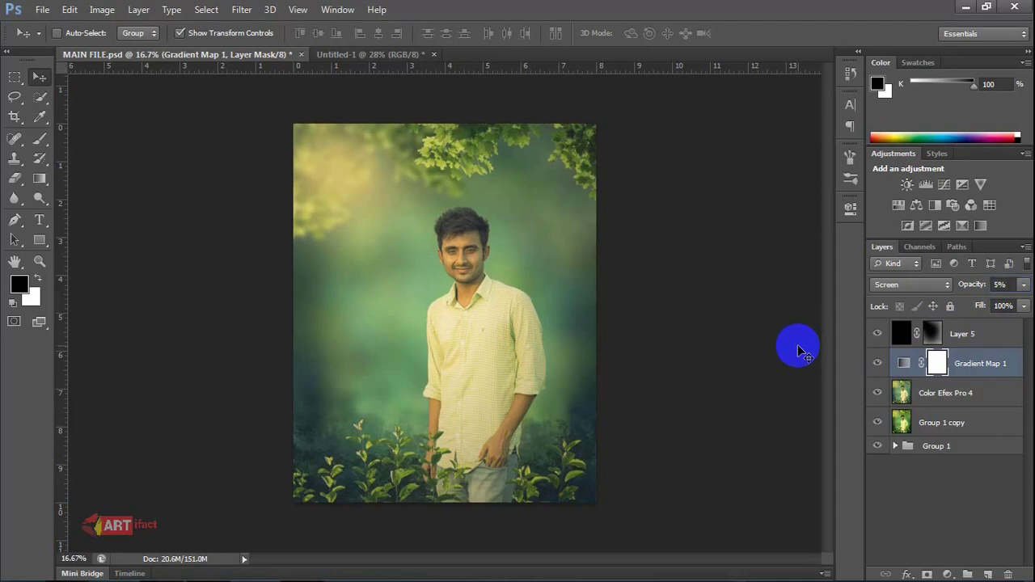